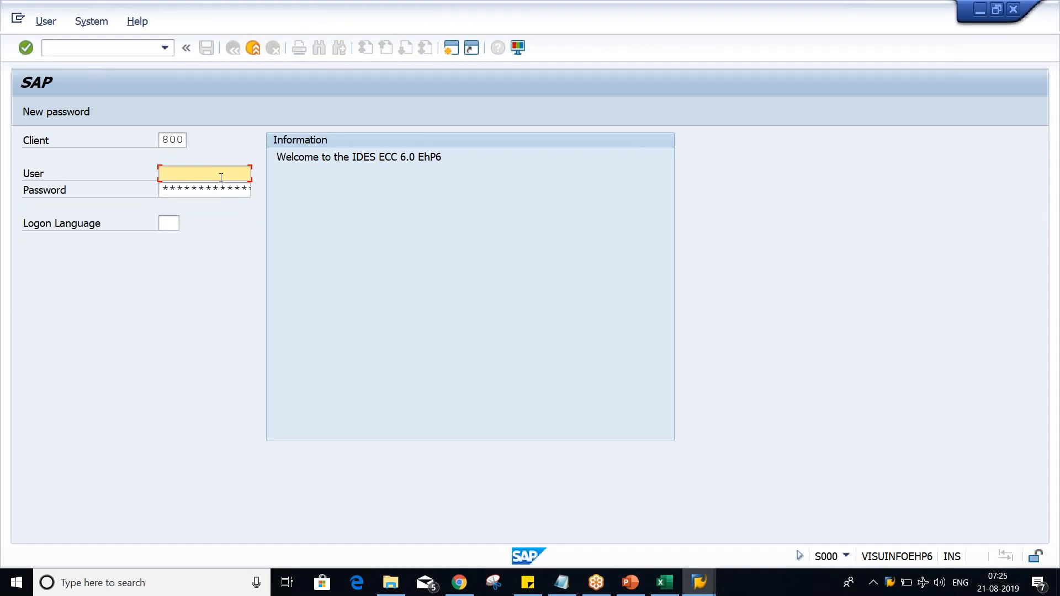
Step: Log on to client 800 by entering the user name and the account password
key("Down")
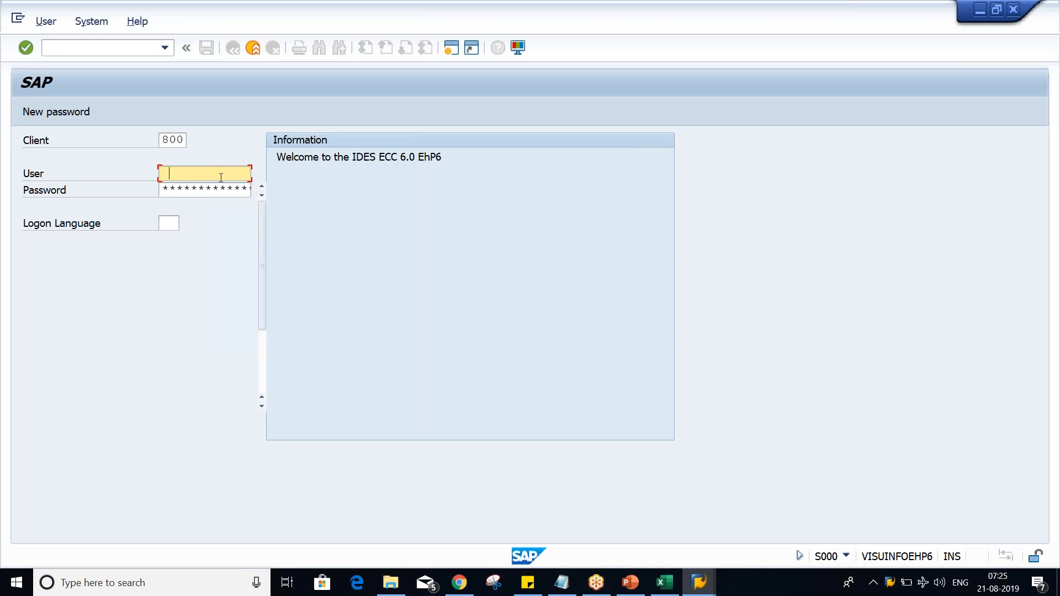
key("Down")
key("Return")
key("Tab")
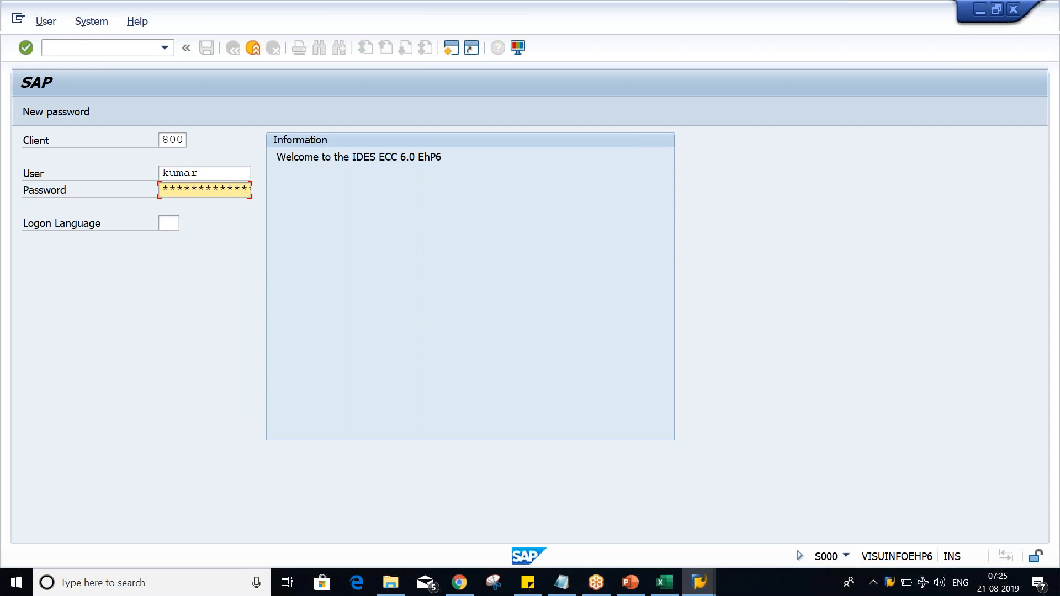
key("Return")
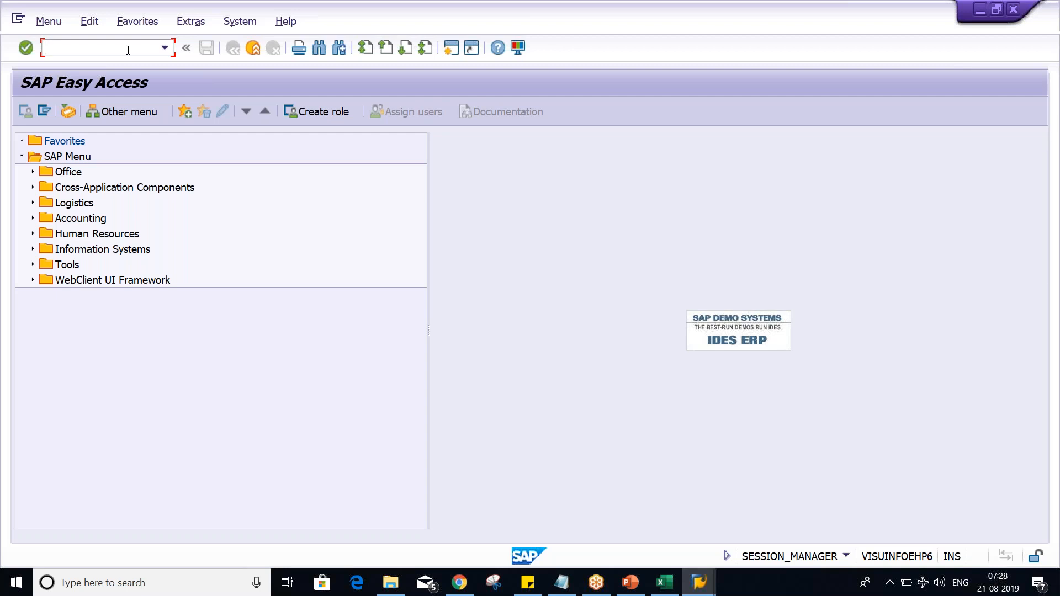
Step: Check the Field Status Variant OBC4/OBC5 slide in PowerPoint and return to SAP
key("alt+Tab")
key("alt+Tab")
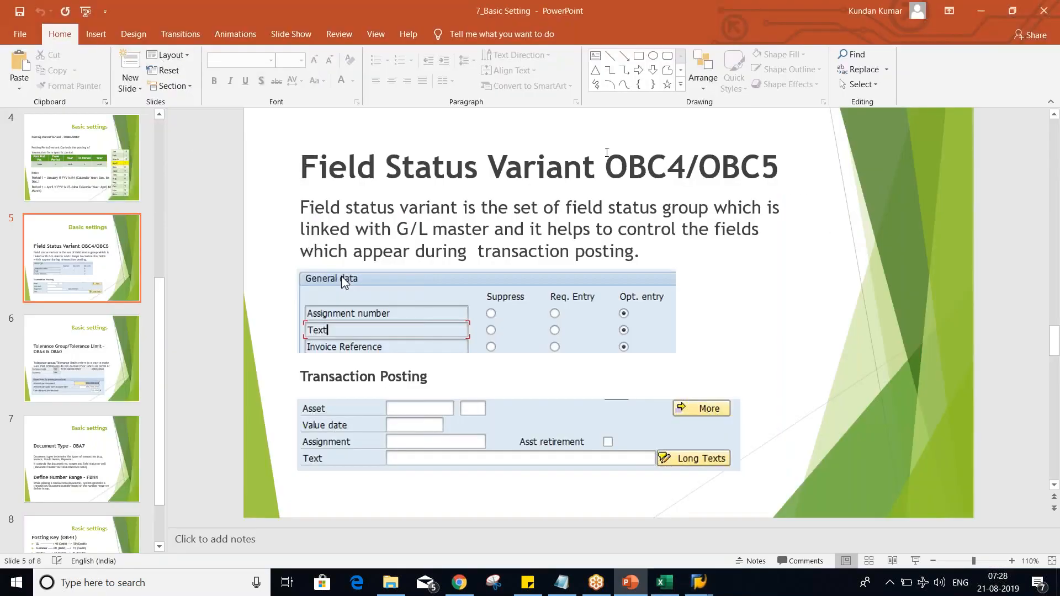
key("alt+Tab")
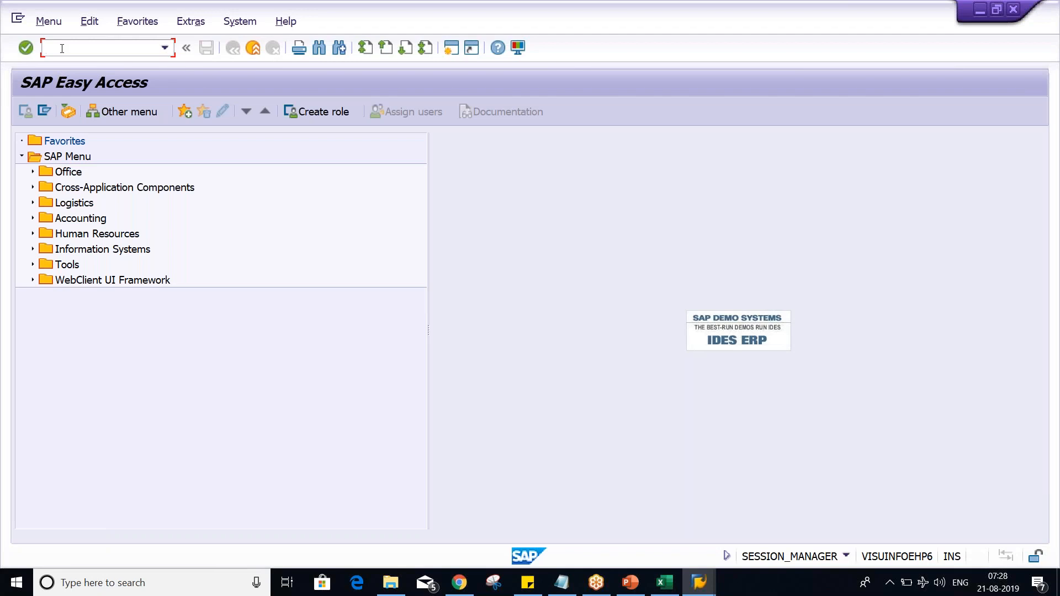
Step: Try to open transaction OBC4 and decline displaying the locked data
type("OBC4")
key("Return")
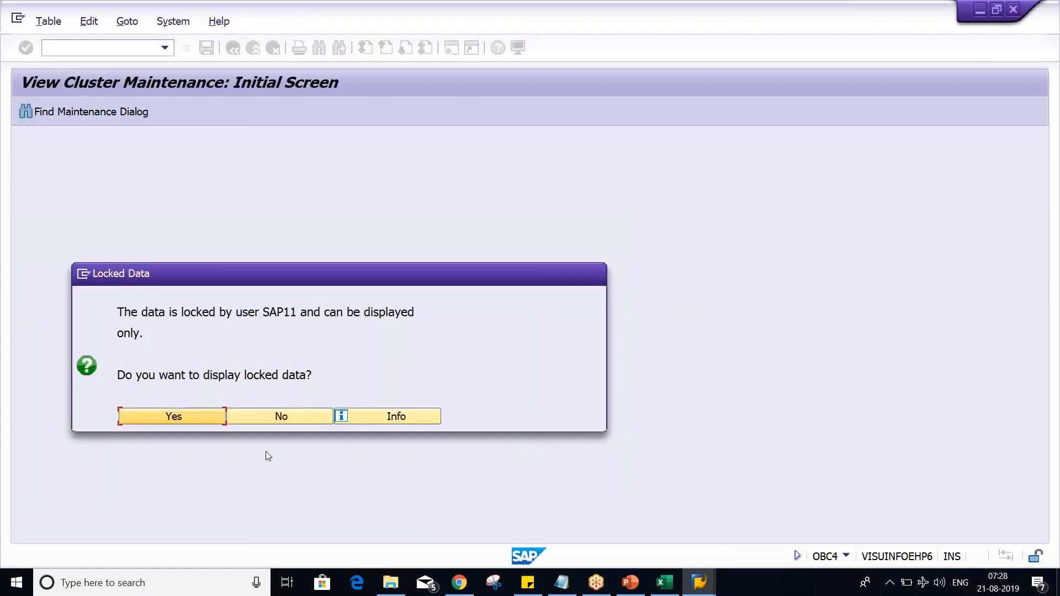
left_click(281, 417)
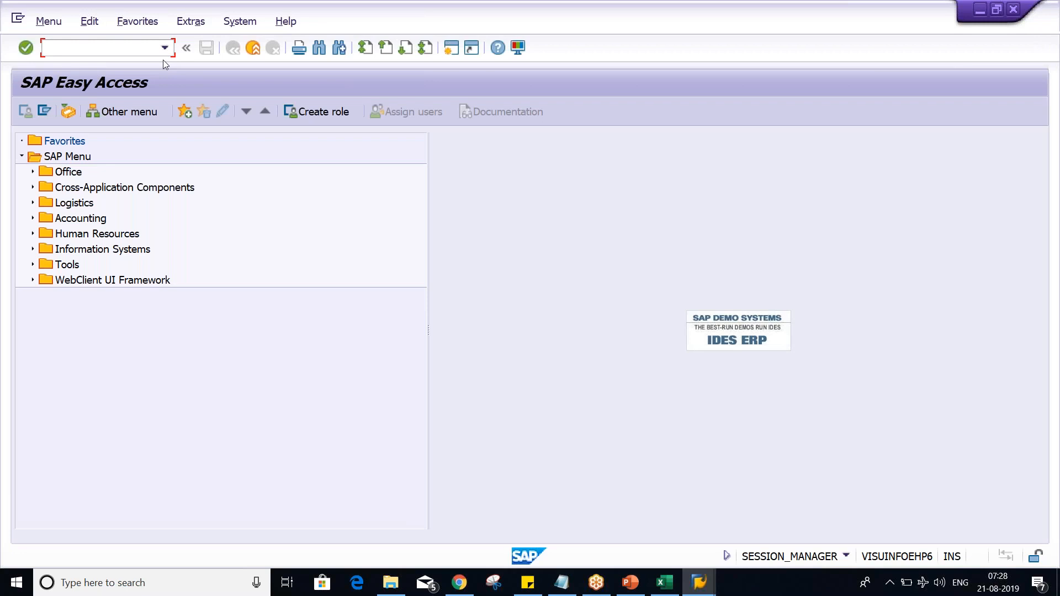
Step: Run transaction OBC4 again to maintain the field status variants
left_click(164, 47)
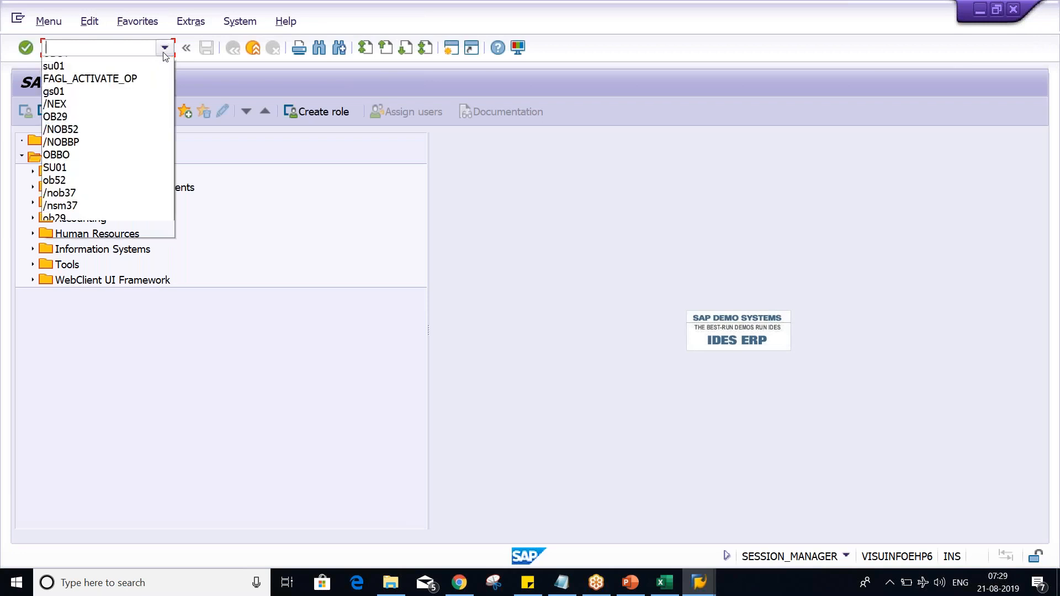
left_click(110, 65)
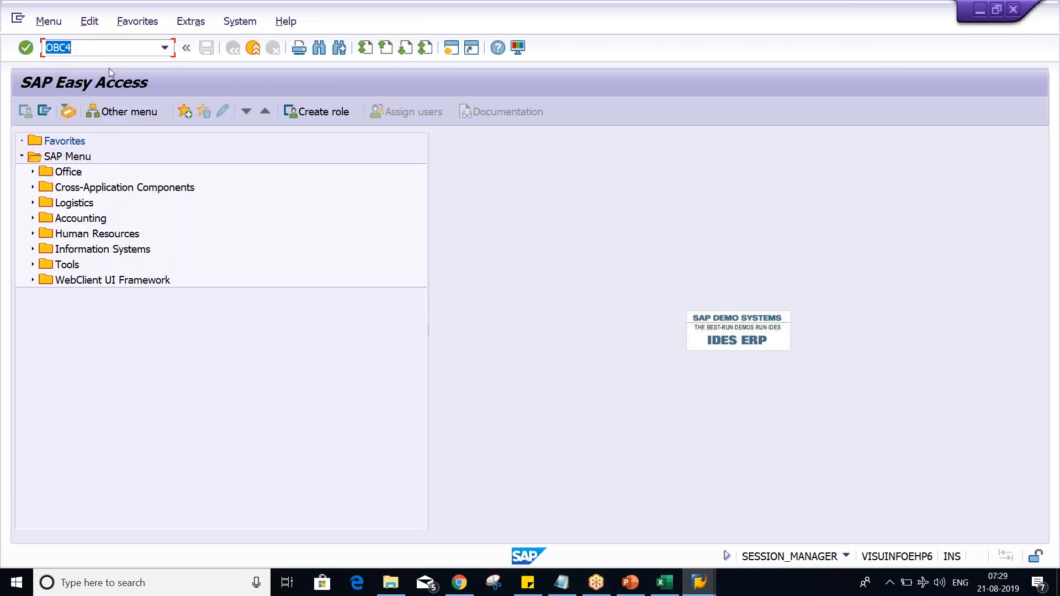
key("Return")
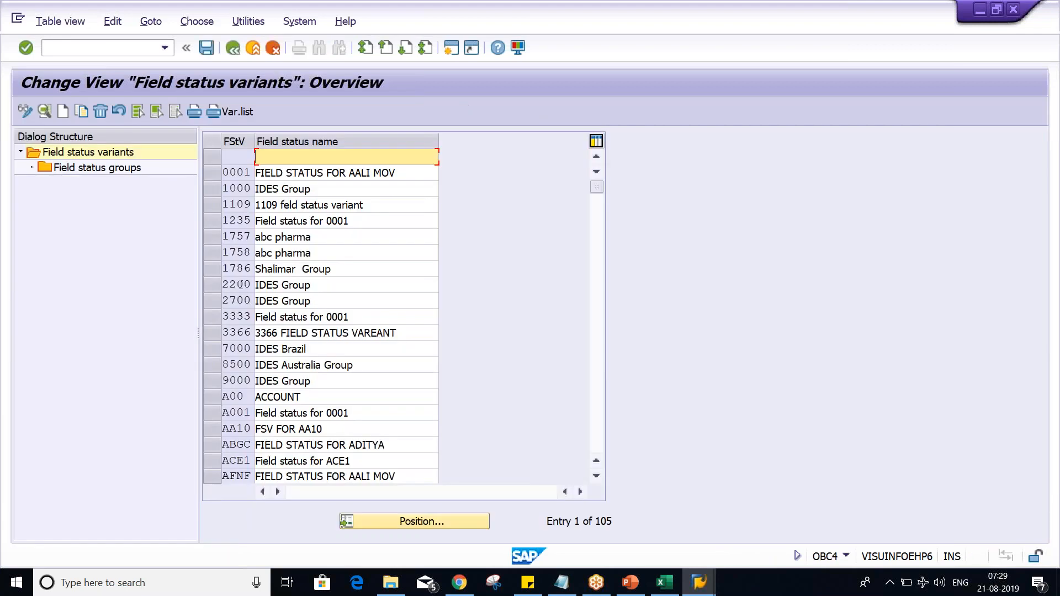
Step: Select only field status variant 1000 (IDES Group) and start copying it
left_click(208, 177)
left_click(209, 182)
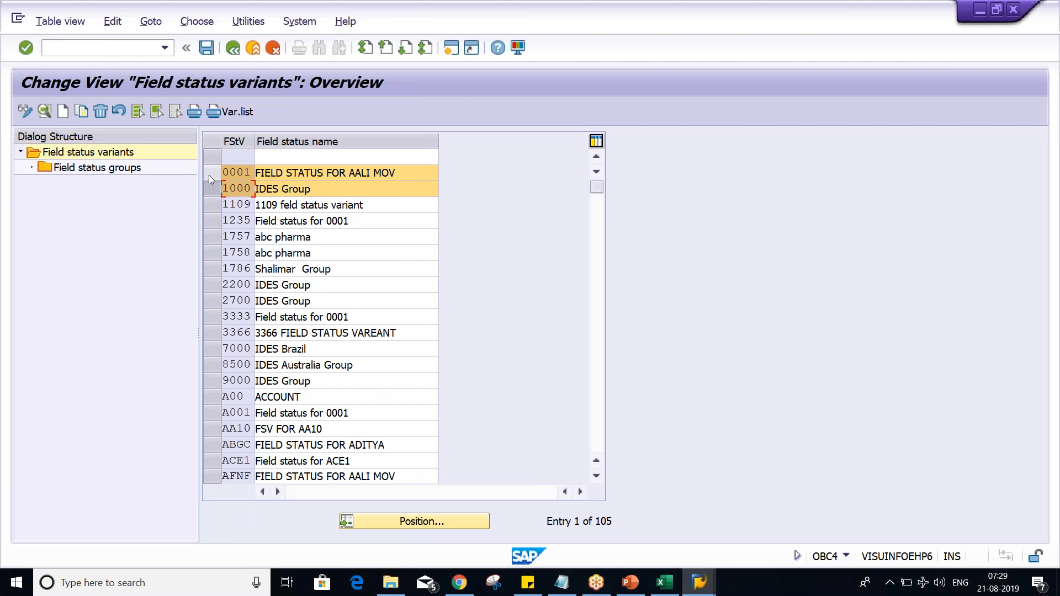
left_click(209, 175)
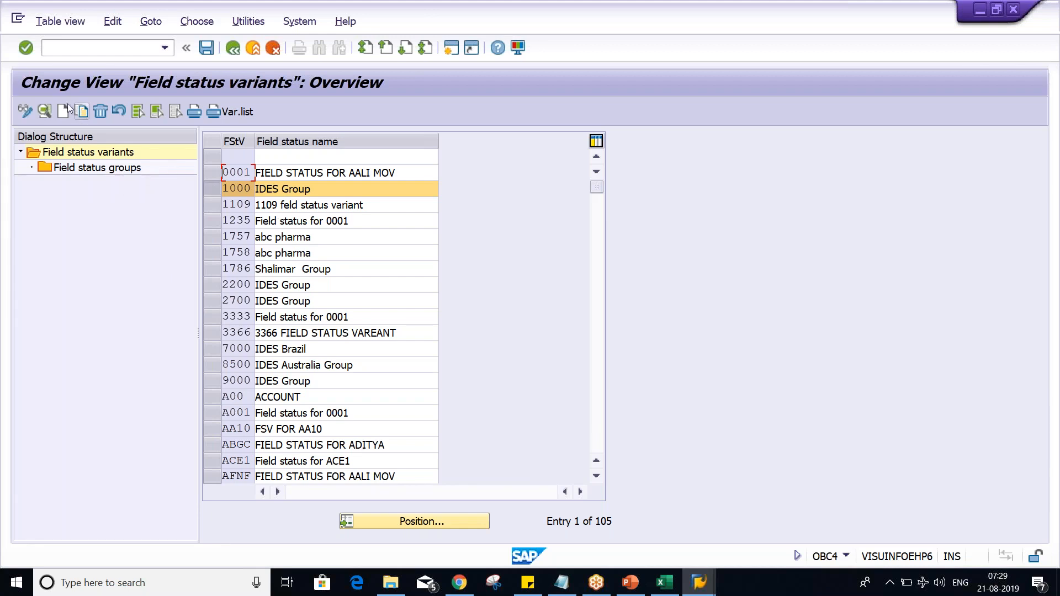
left_click(212, 190)
left_click(213, 189)
left_click(207, 193)
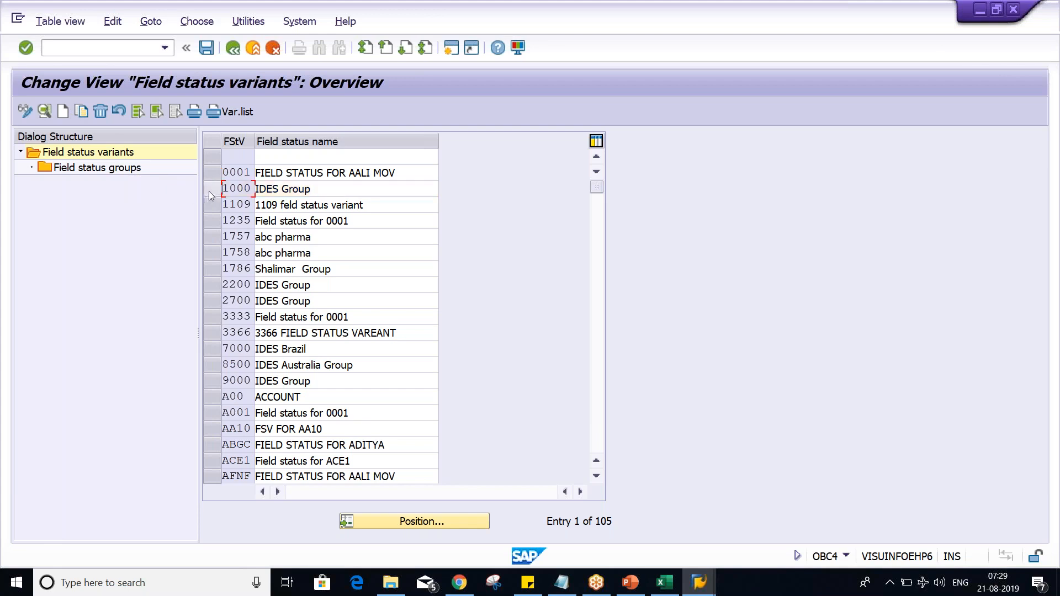
left_click(210, 190)
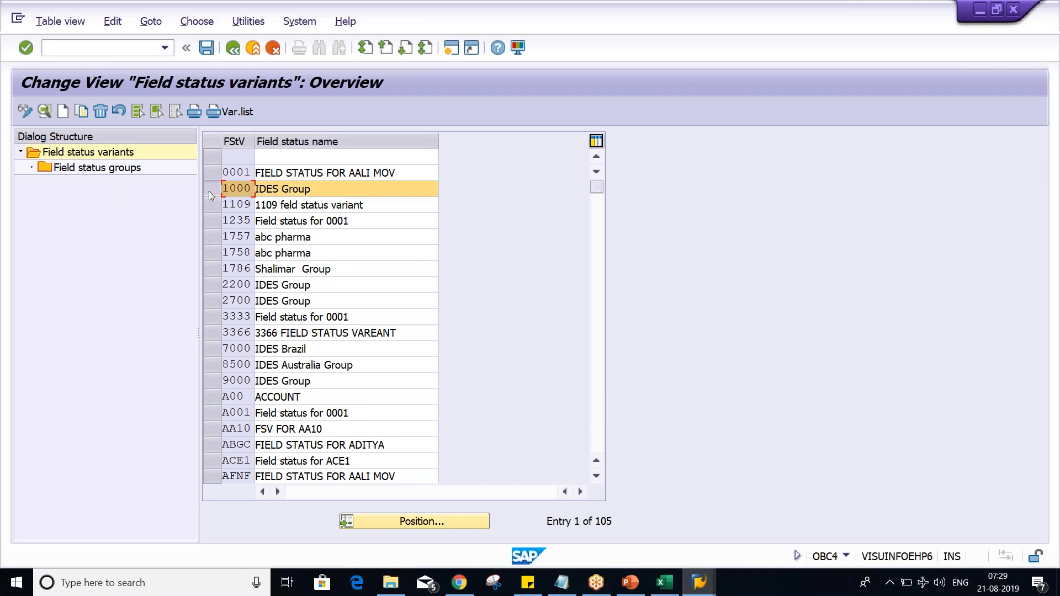
left_click(82, 112)
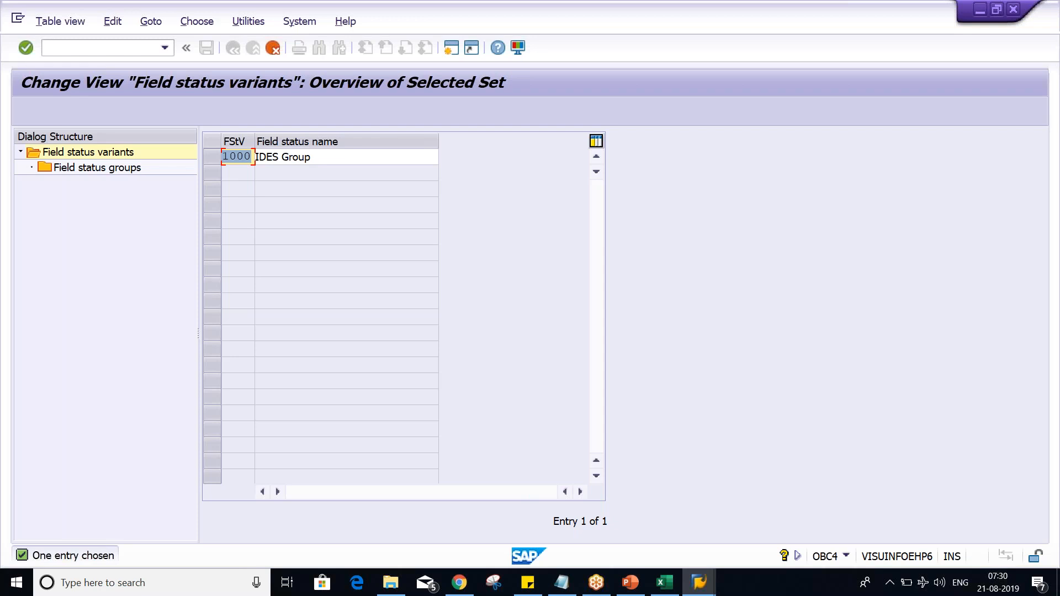
Step: Set the copied variant's key to TM02 and its field status name to TATA MOTOR FSV
type("TM02")
key("Tab")
key("BackSpace")
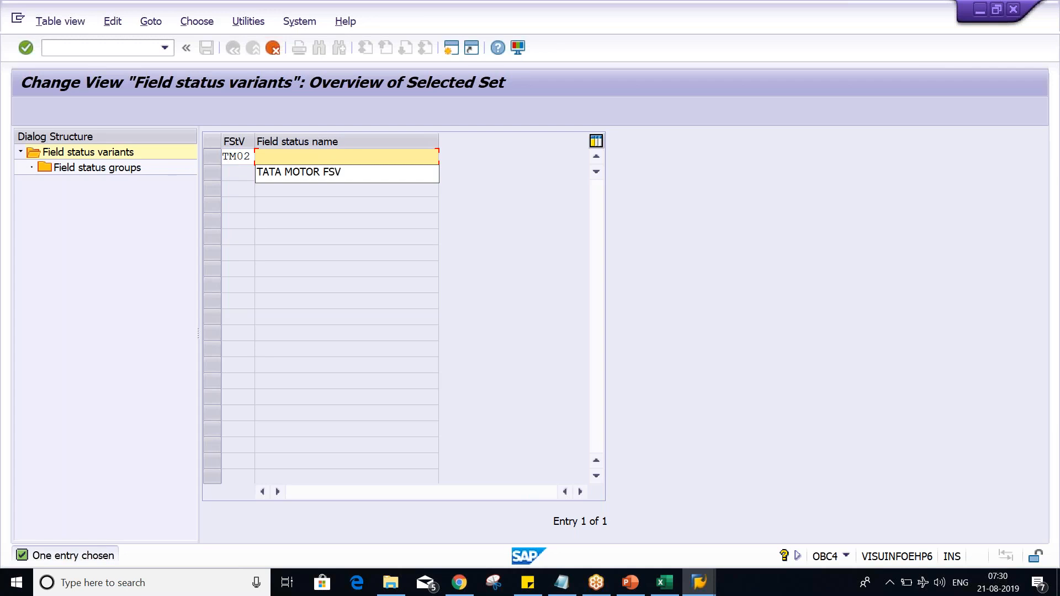
key("Down")
key("Return")
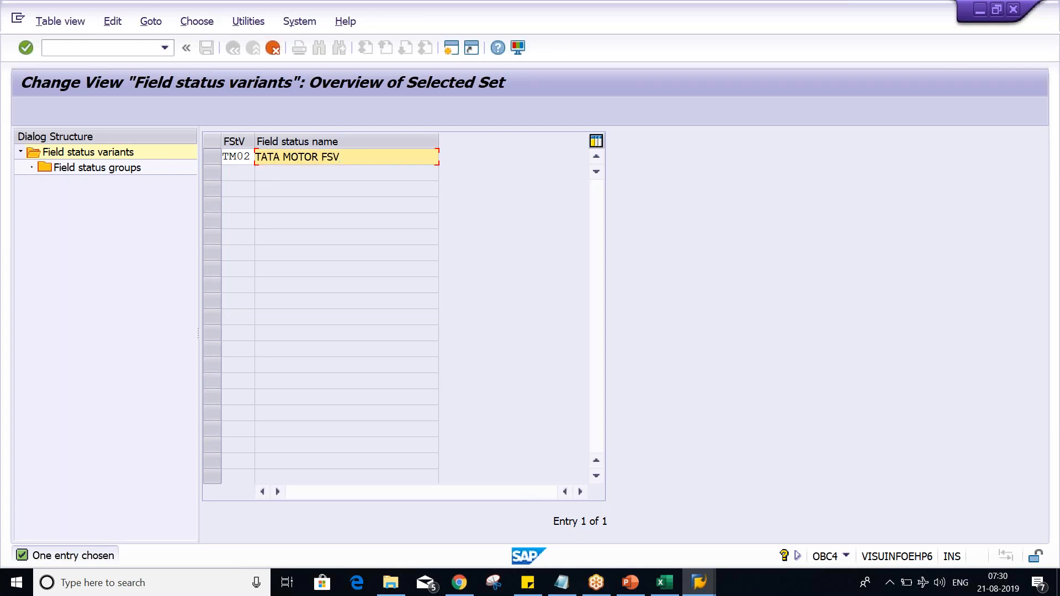
Step: Copy the variant together with all its dependent entries and save the data
key("Return")
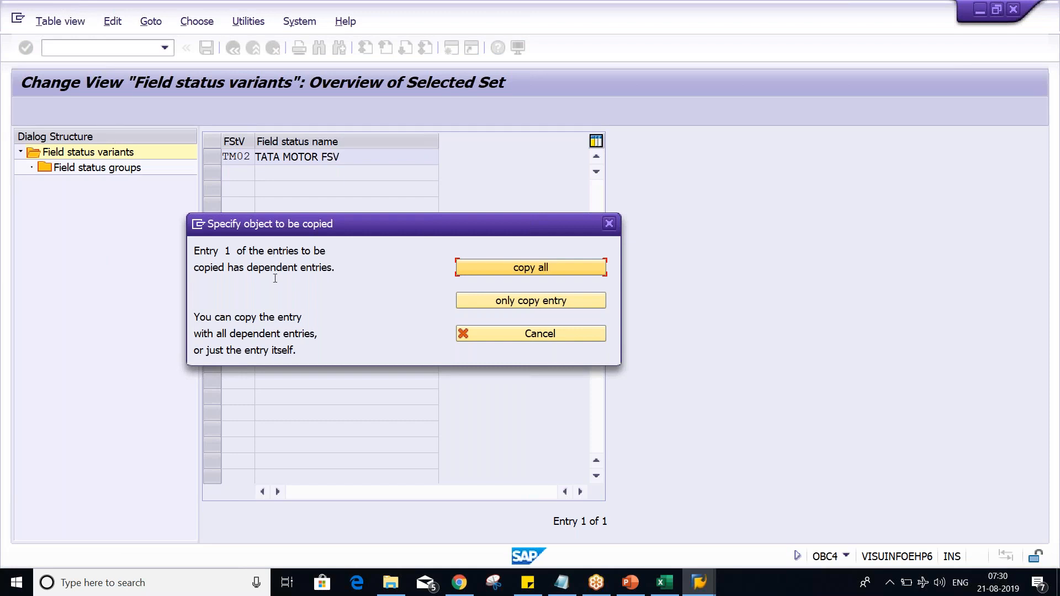
left_click(540, 271)
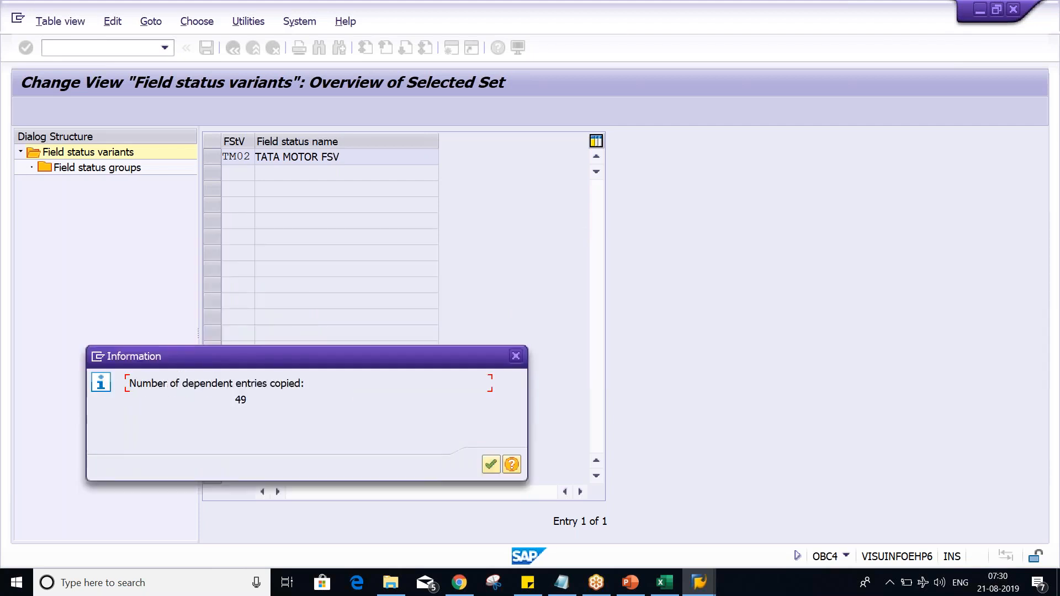
key("Return")
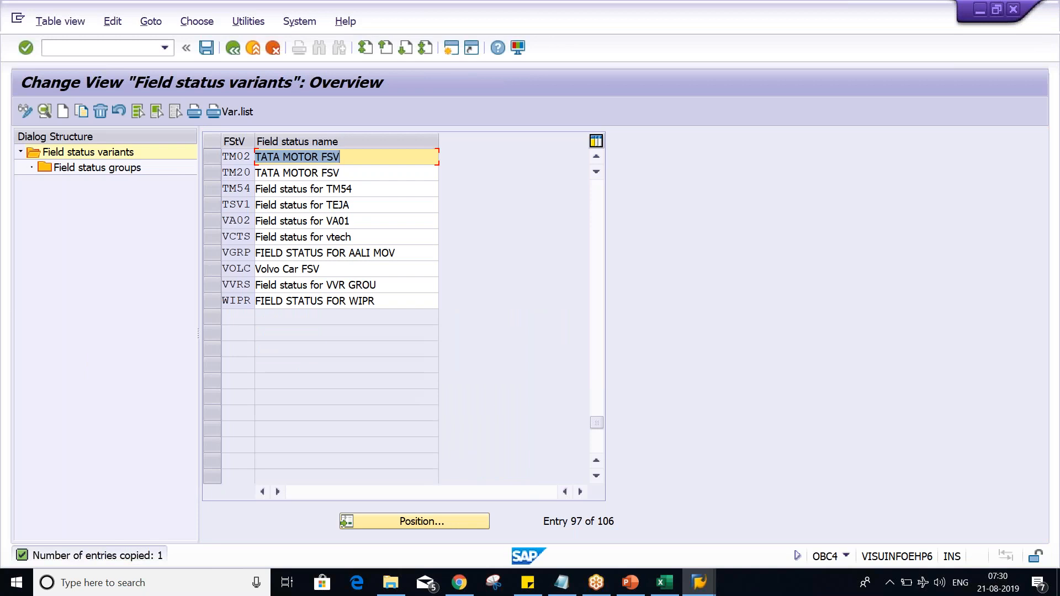
key("ctrl+s")
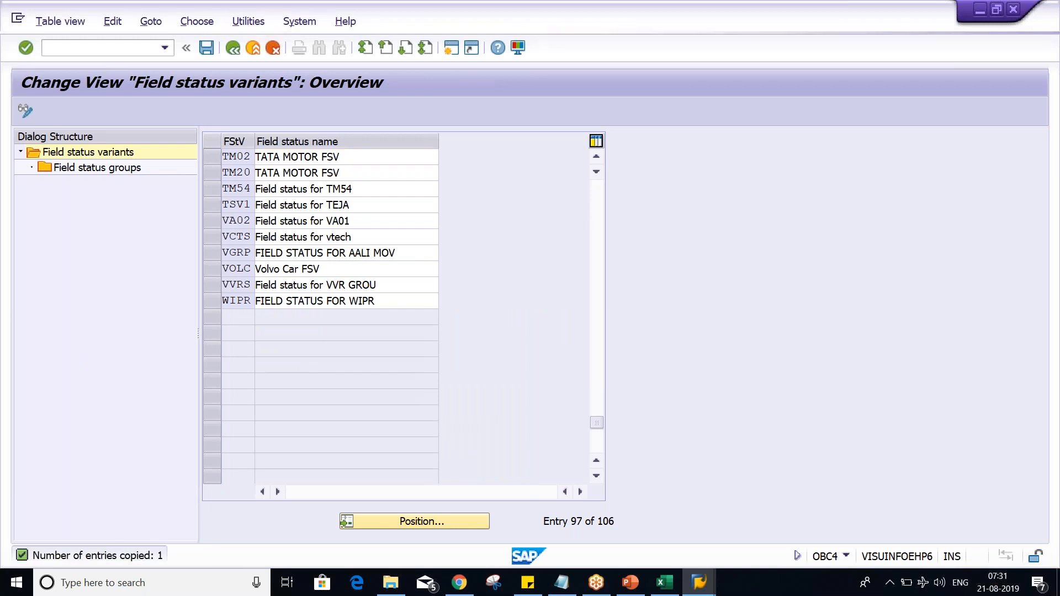
left_click(331, 282)
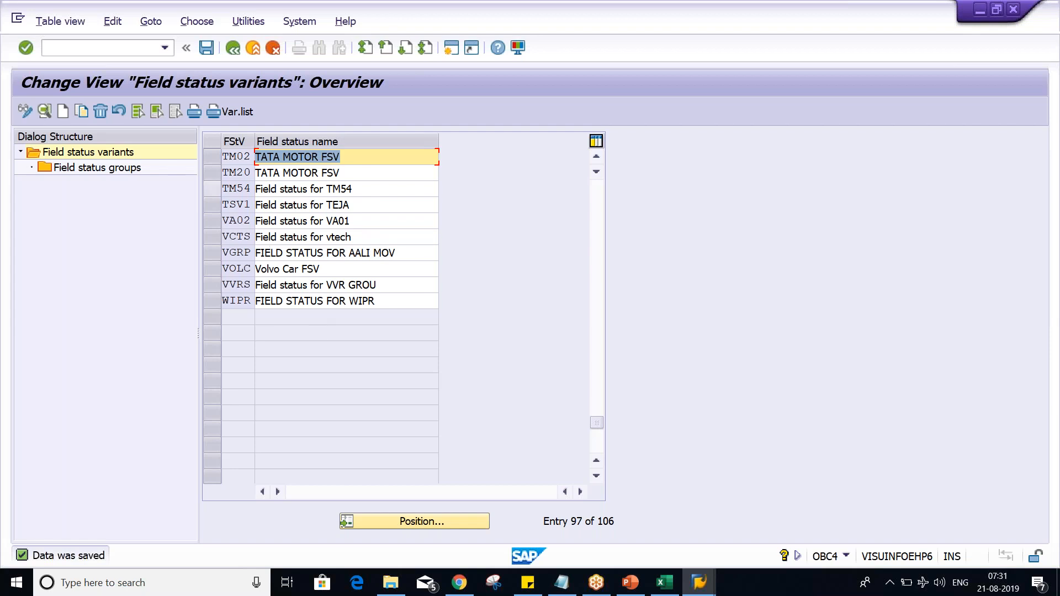
Step: Open the field status groups of variant TM02 and look through the list
left_click(213, 159)
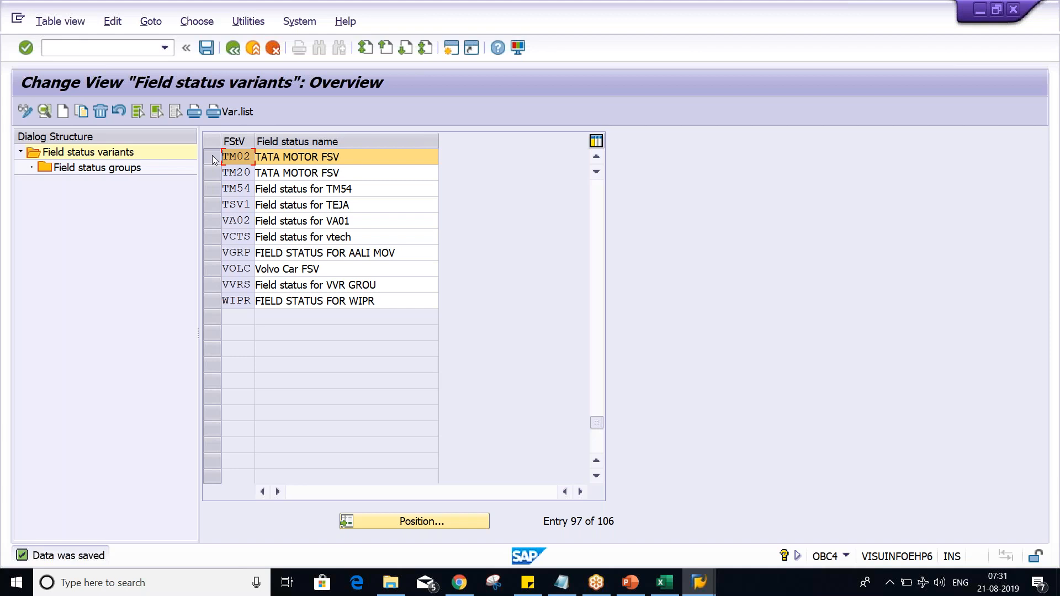
double_click(88, 169)
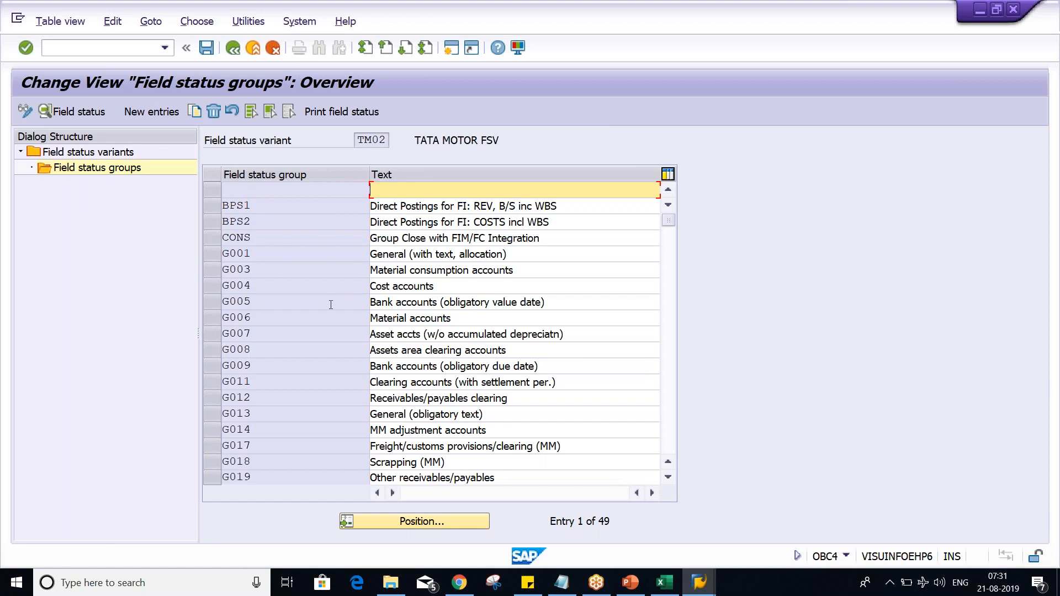
scroll(331, 305, "down", 4)
scroll(431, 331, "down", 7)
scroll(305, 329, "down", 2)
scroll(306, 329, "up", 3)
scroll(430, 331, "up", 5)
scroll(430, 331, "up", 5)
Step: In group G001's General data, switch Invoice Reference to optional entry and back to suppress, and save
left_click(214, 254)
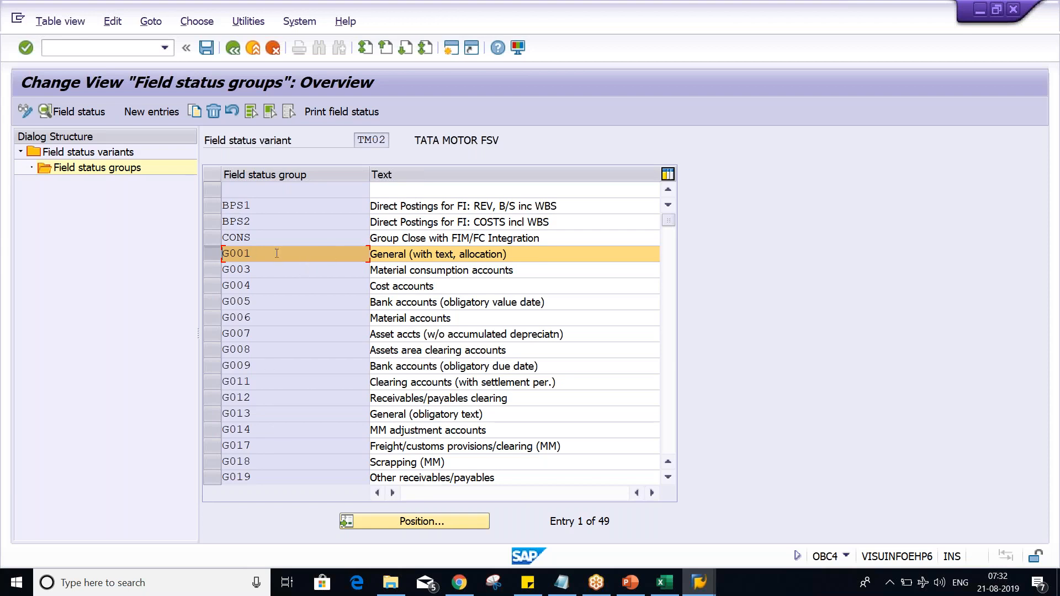
double_click(296, 259)
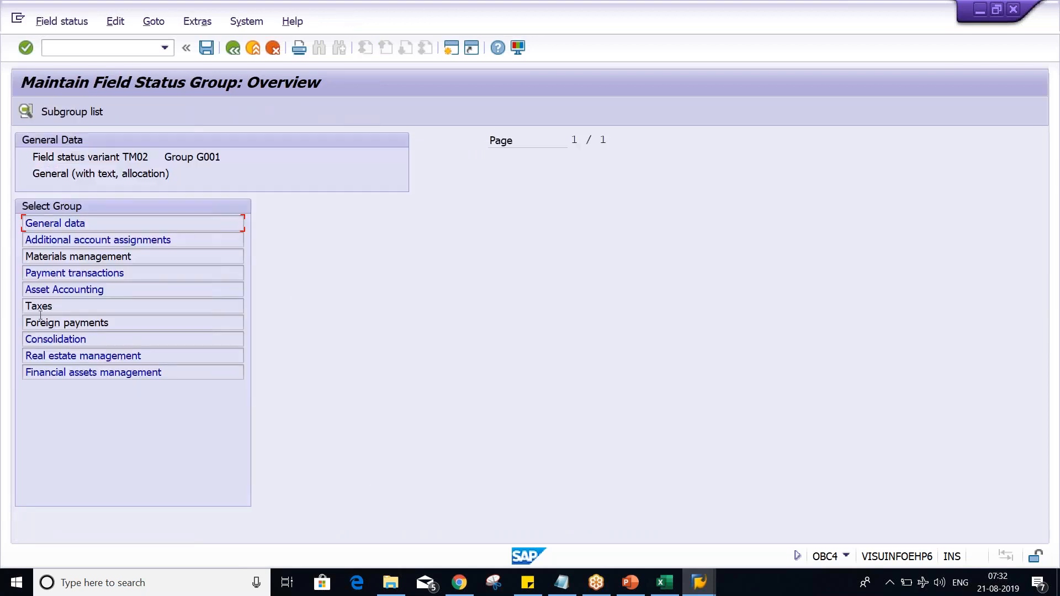
double_click(118, 223)
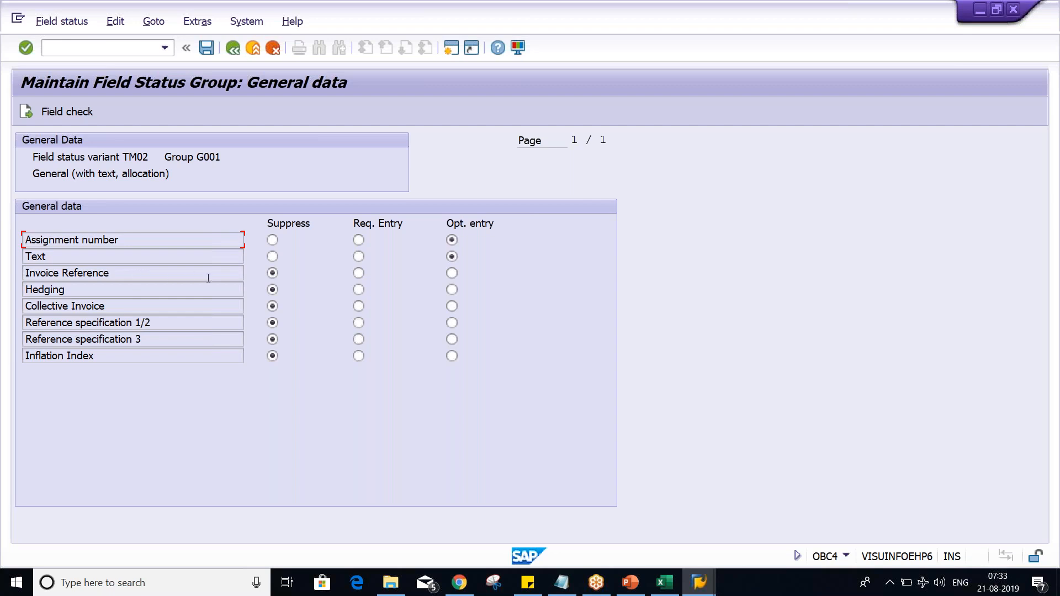
left_click(452, 274)
left_click(272, 274)
left_click(208, 46)
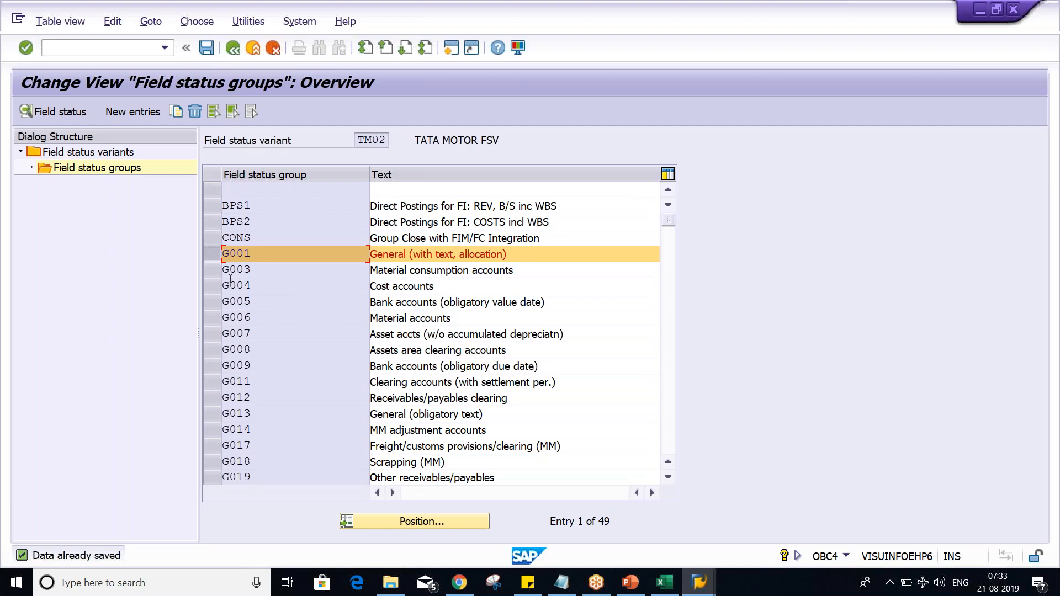
Step: Review group G001's General data field statuses, and go back to look through the TM02 field status groups
double_click(307, 255)
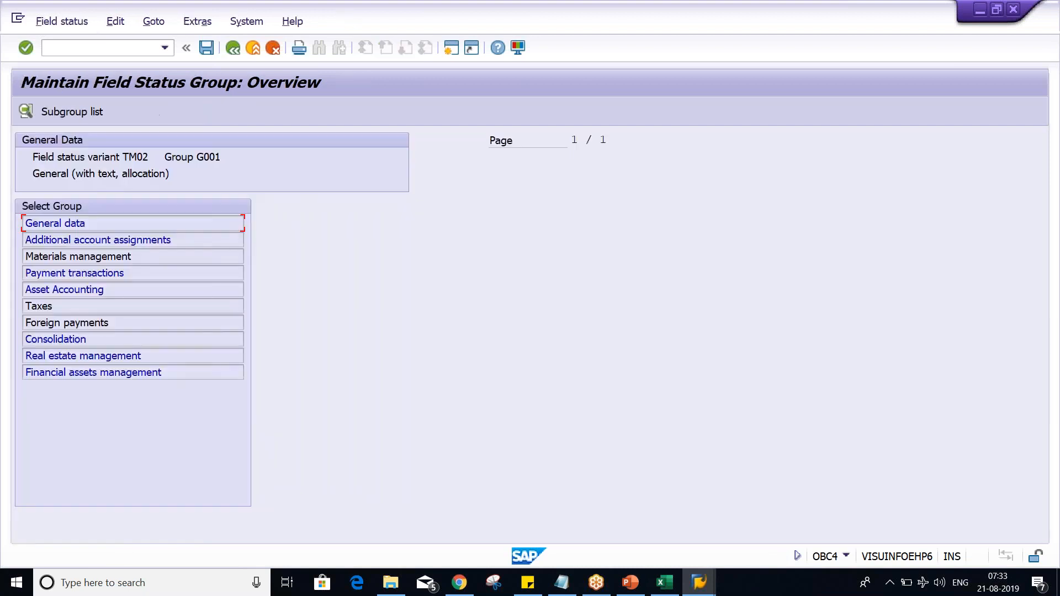
double_click(65, 223)
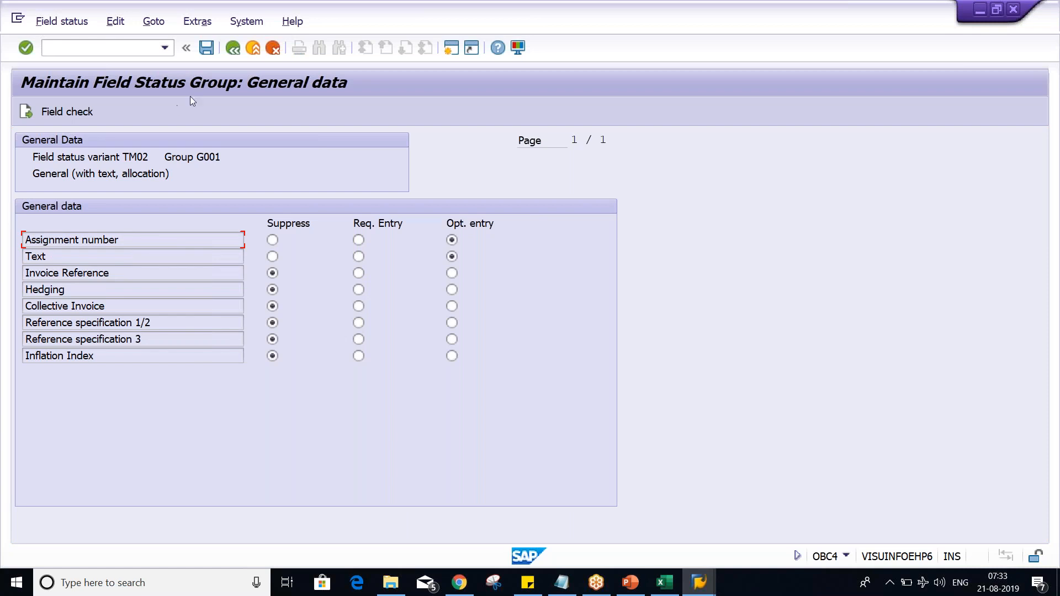
left_click(232, 48)
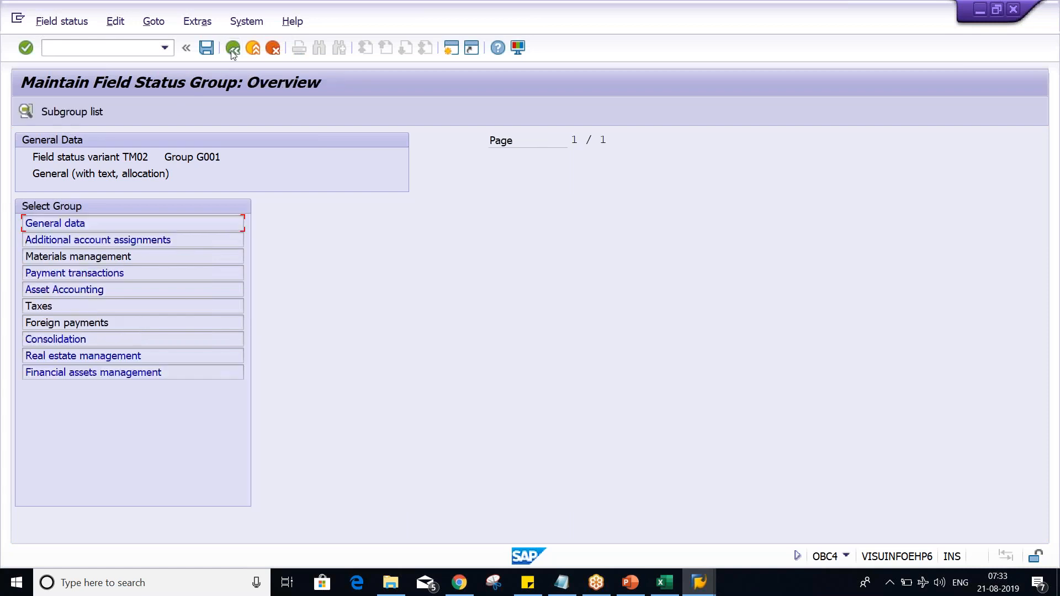
left_click(232, 49)
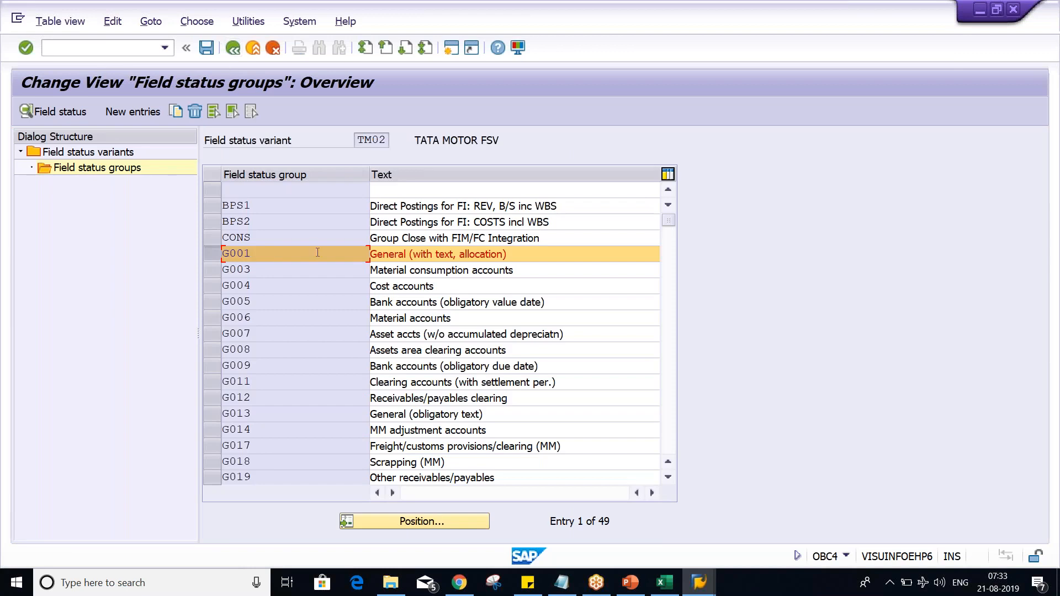
scroll(327, 344, "down", 3)
scroll(439, 333, "down", 1)
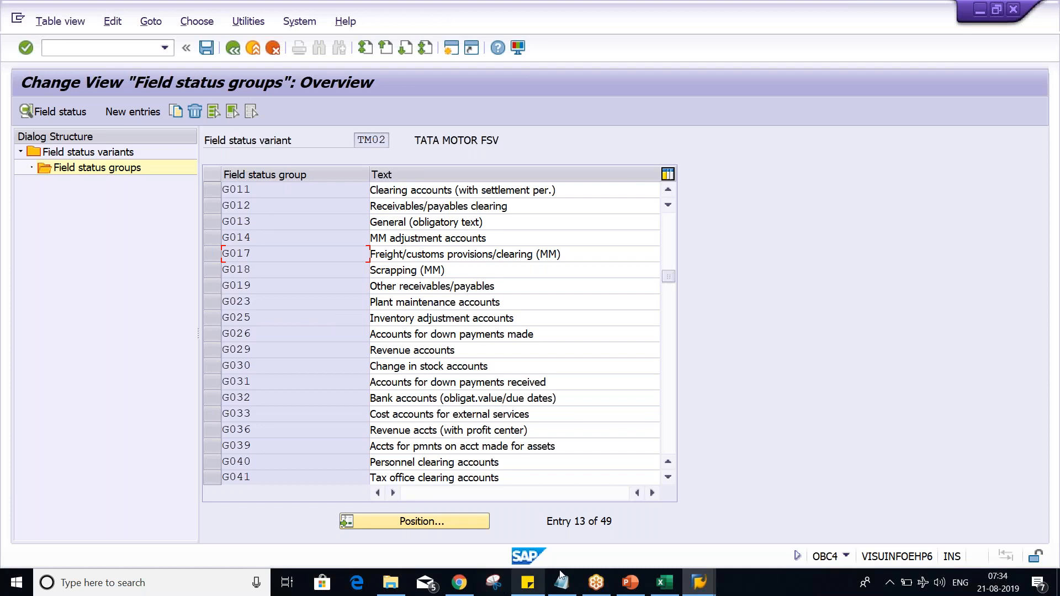
Step: Switch to the Class workbook in Excel and enter 1005 in cell H4 of Sheet3
mouse_move(678, 586)
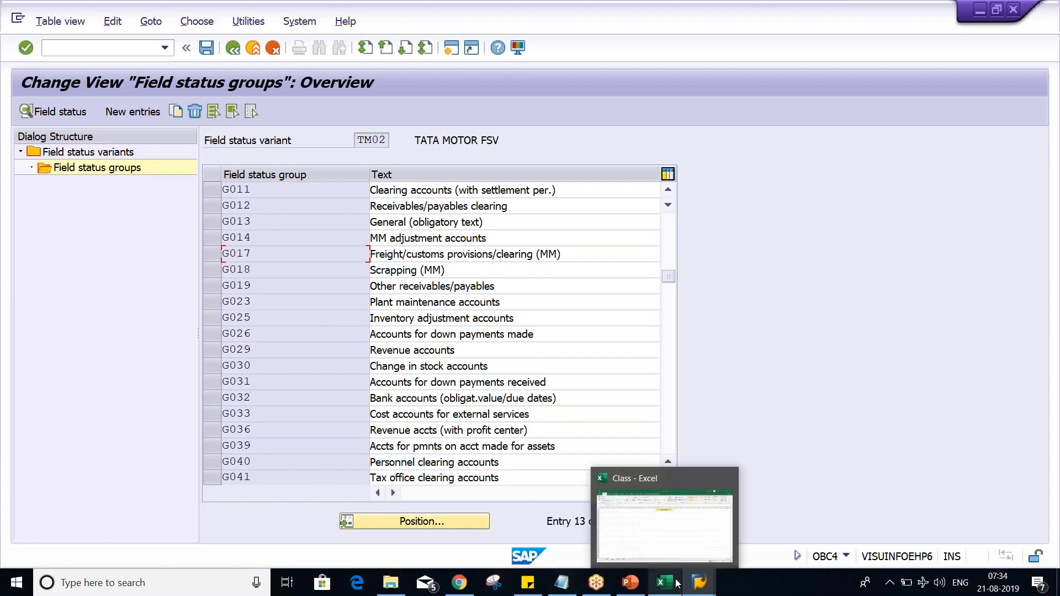
left_click(687, 541)
left_click(337, 211)
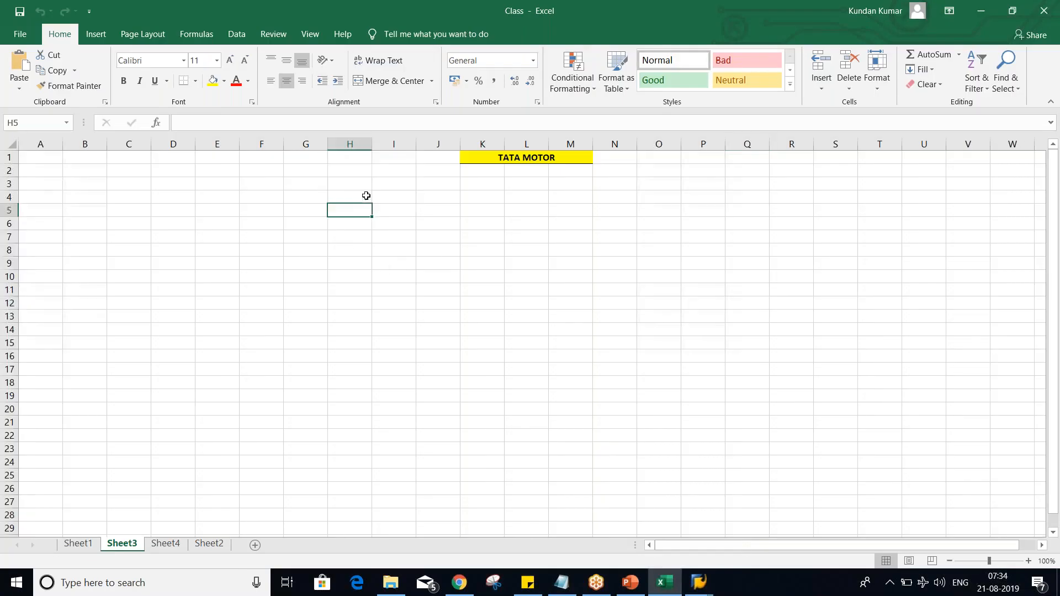
left_click(361, 195)
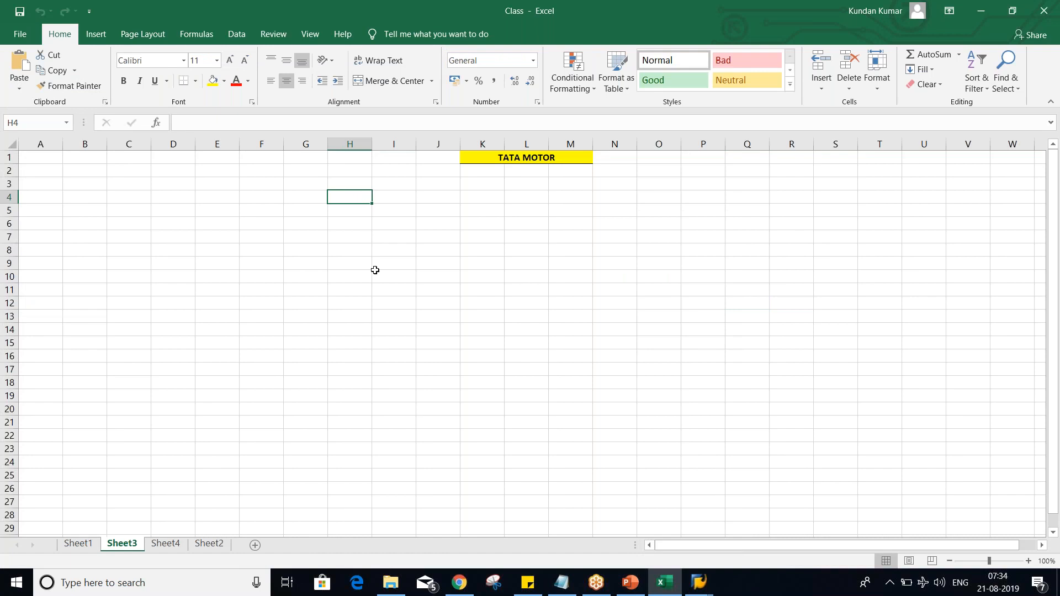
type("1005")
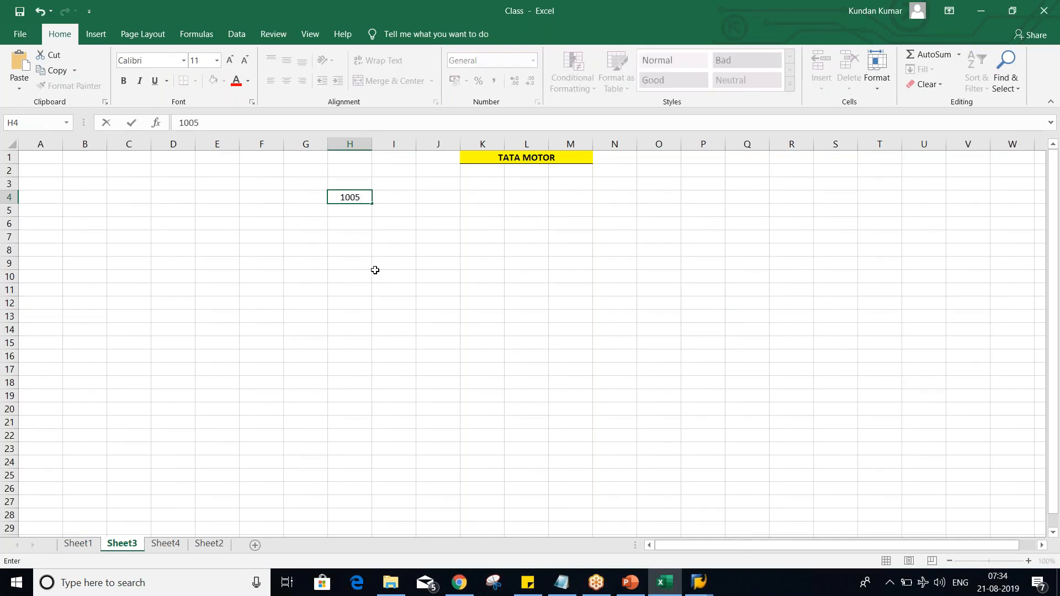
key("Return")
Step: Label the 1005 entry RENT ACT in cell G4 and assign it field status group G001 in cell I4
left_click(302, 194)
type("RENT A")
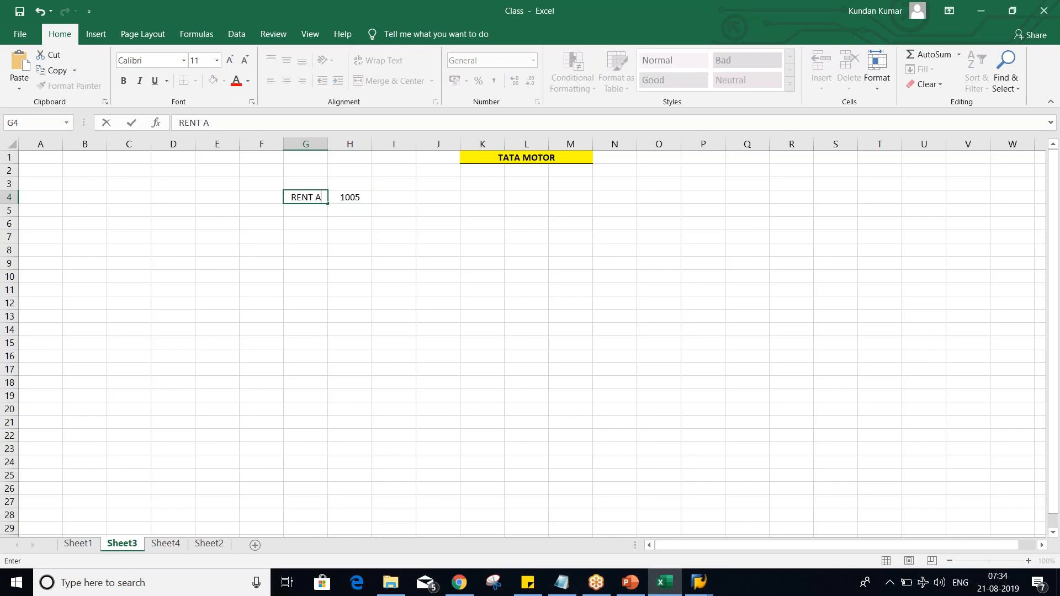
type("CT")
key("Tab")
key("Tab")
left_click(354, 196)
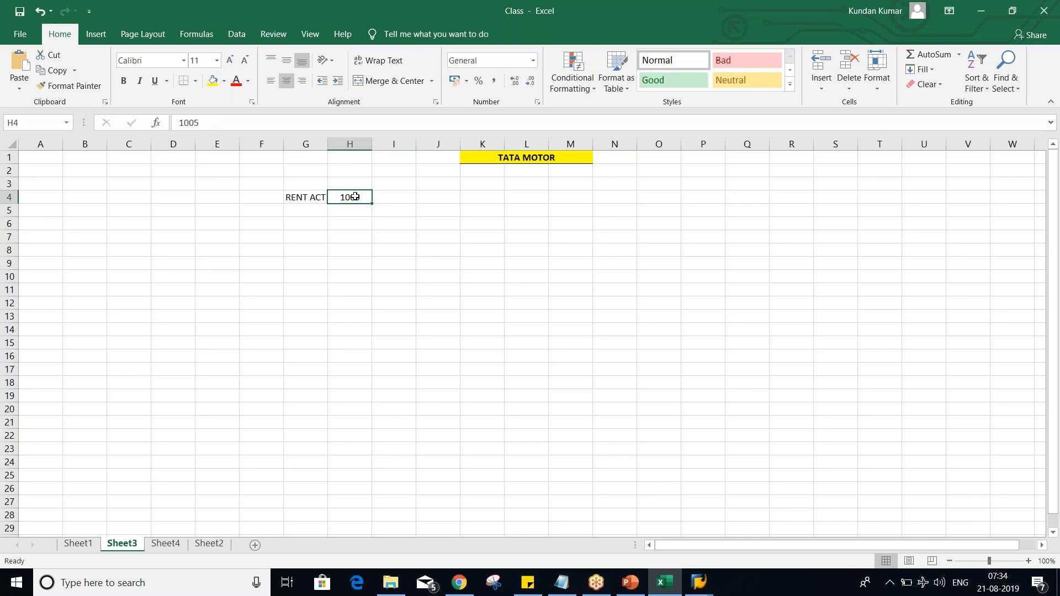
left_click(399, 196)
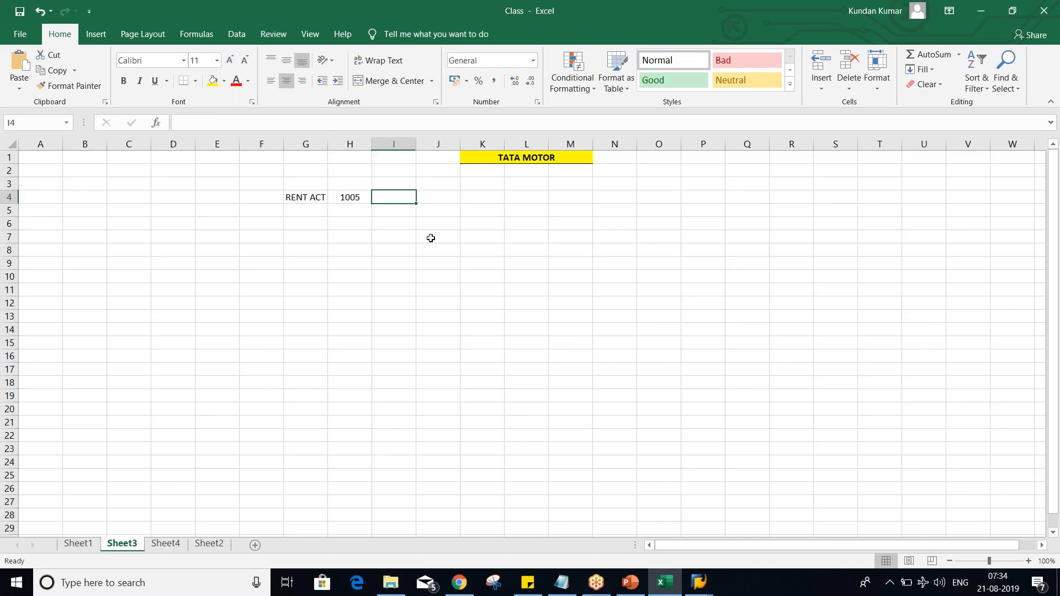
type("G")
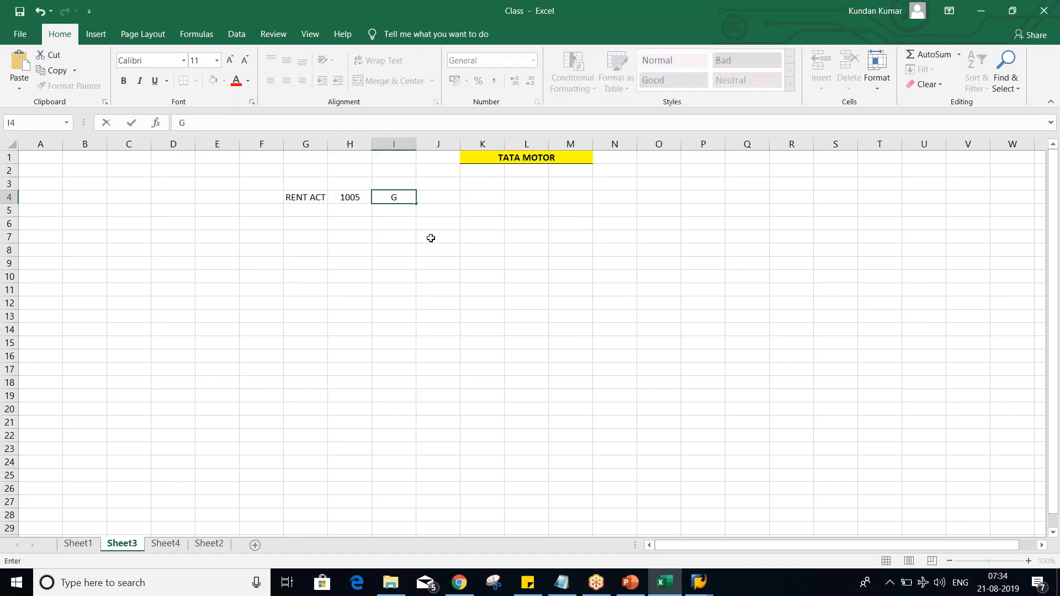
type("001")
key("Return")
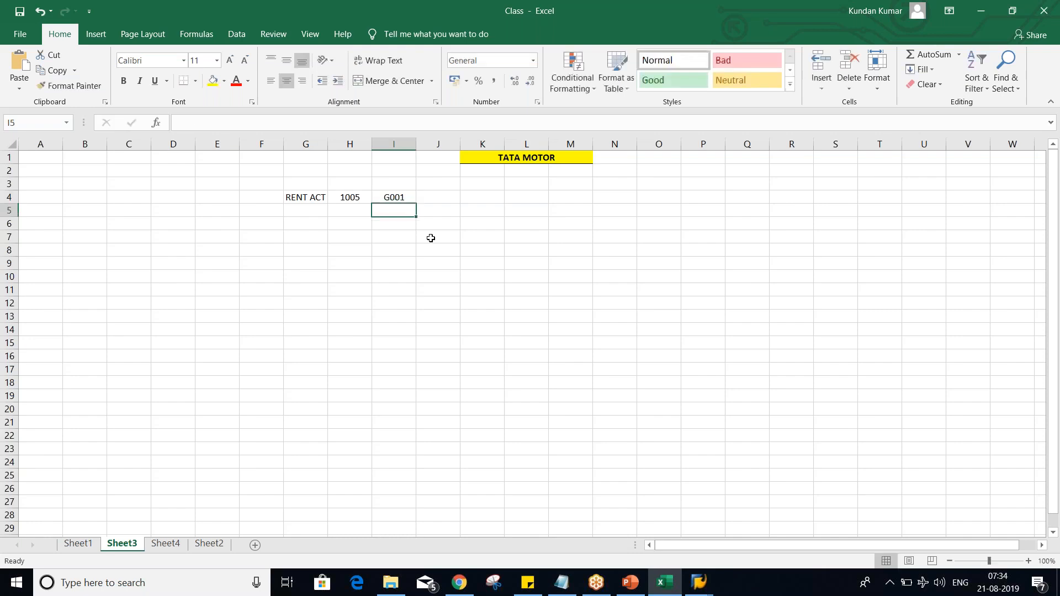
Step: Compare group G001 in SAP's TM02 field status group list with the RENT ACT row in the Excel sheet
key("alt+Tab")
scroll(244, 264, "up", 2)
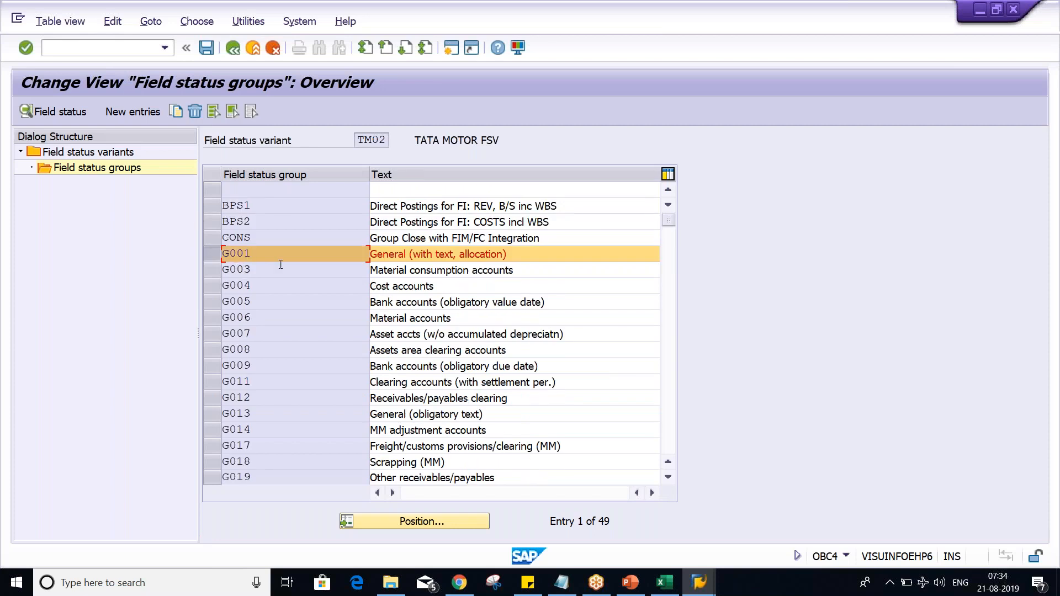
key("alt+Tab")
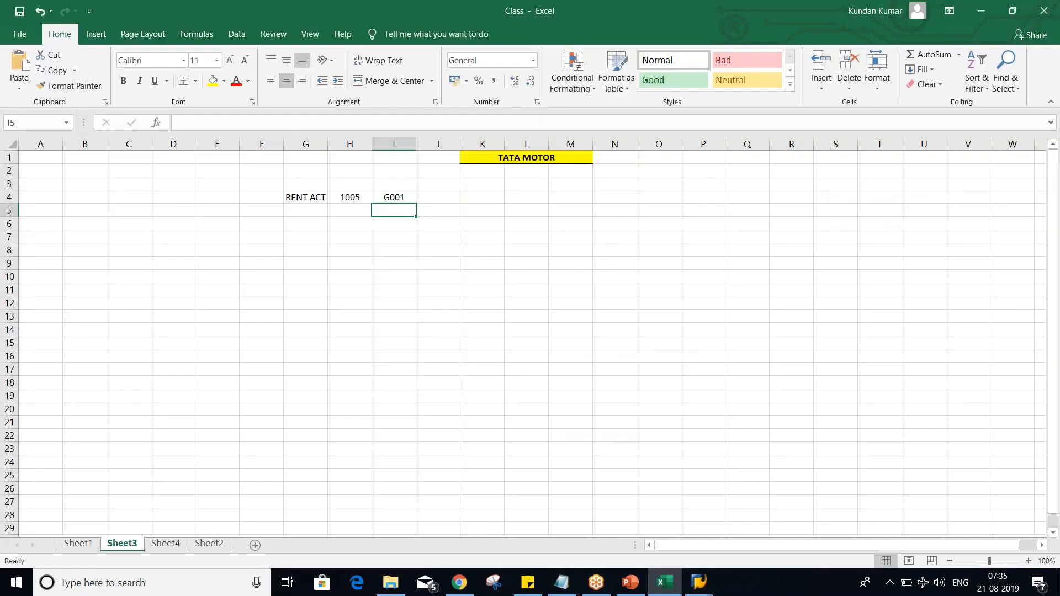
left_click(378, 194)
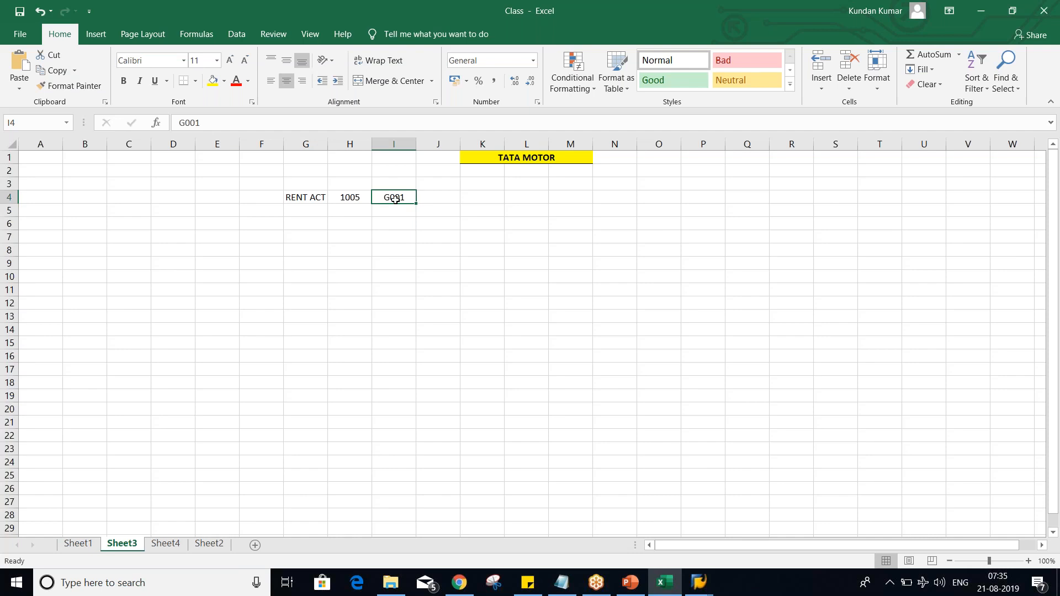
left_click(357, 225)
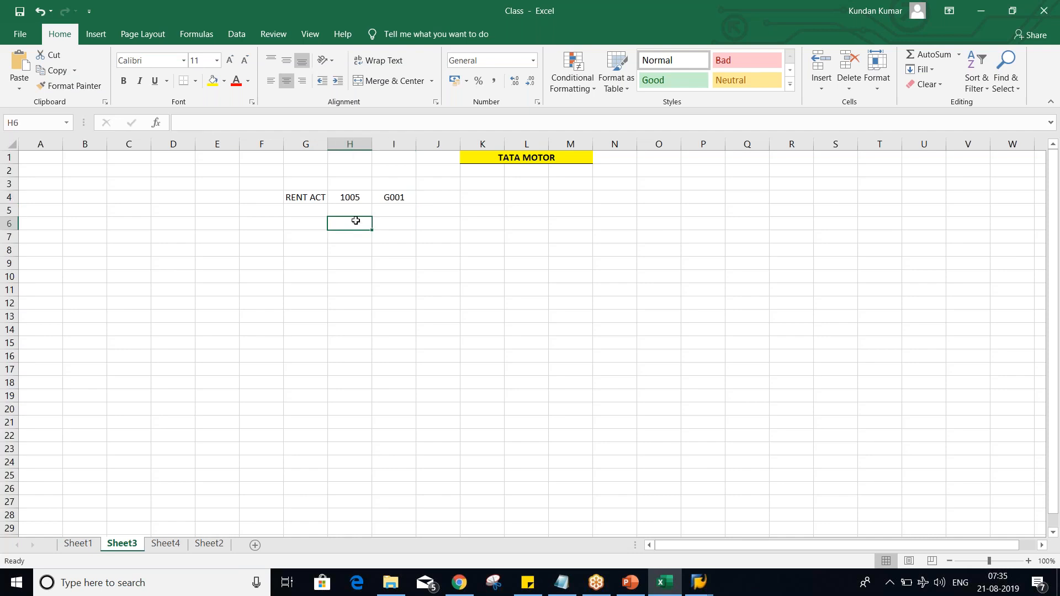
left_click(352, 198)
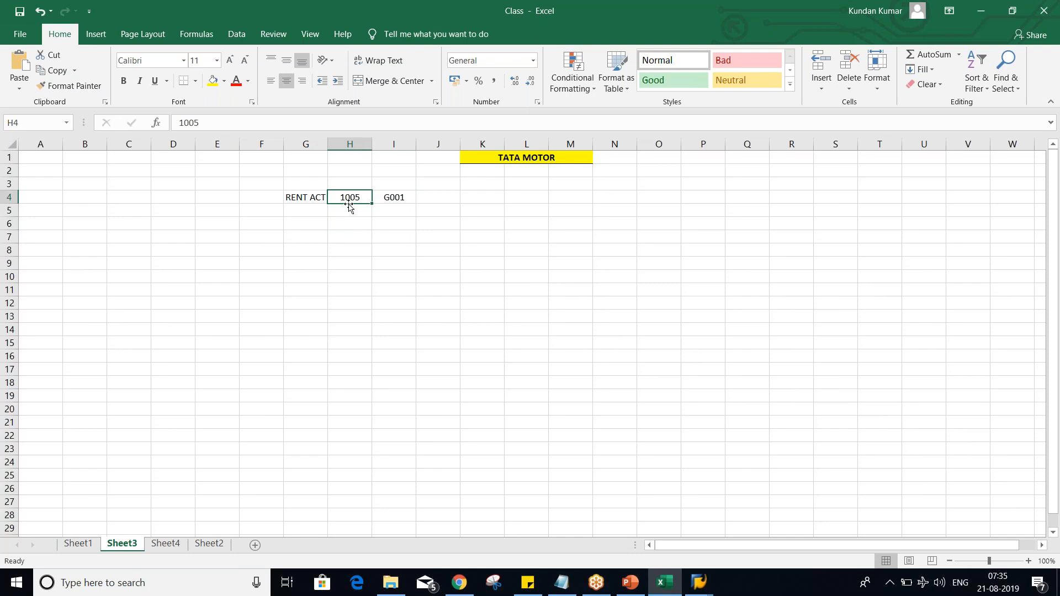
left_click(387, 198)
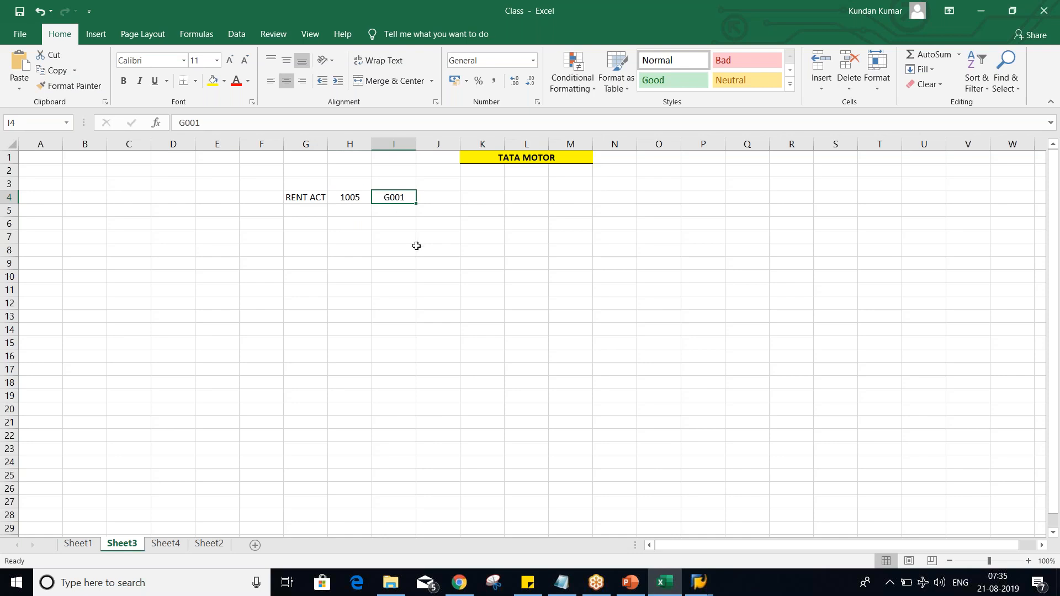
left_click(350, 199)
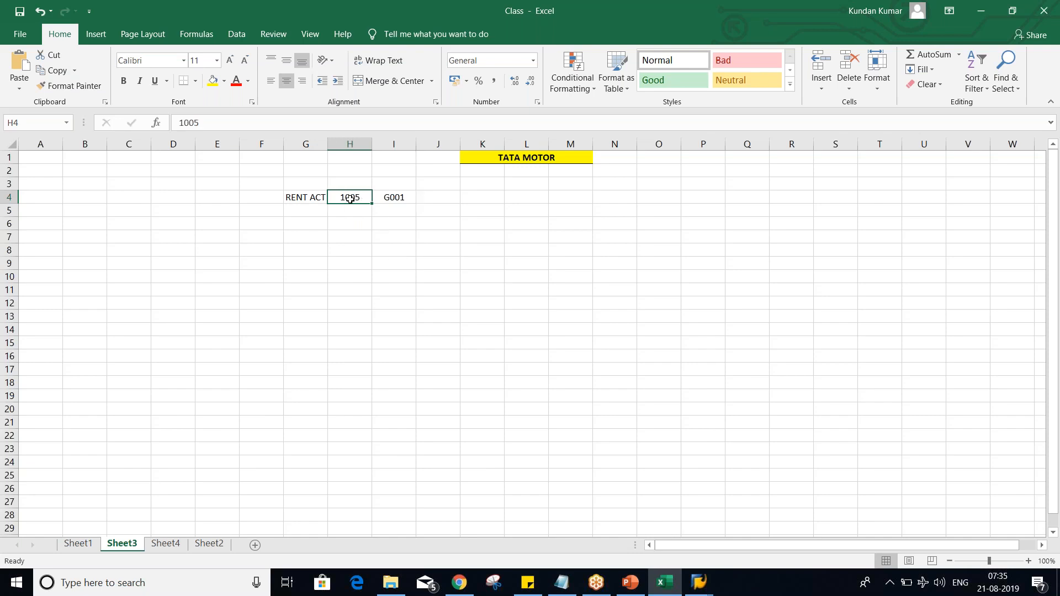
key("alt+Tab")
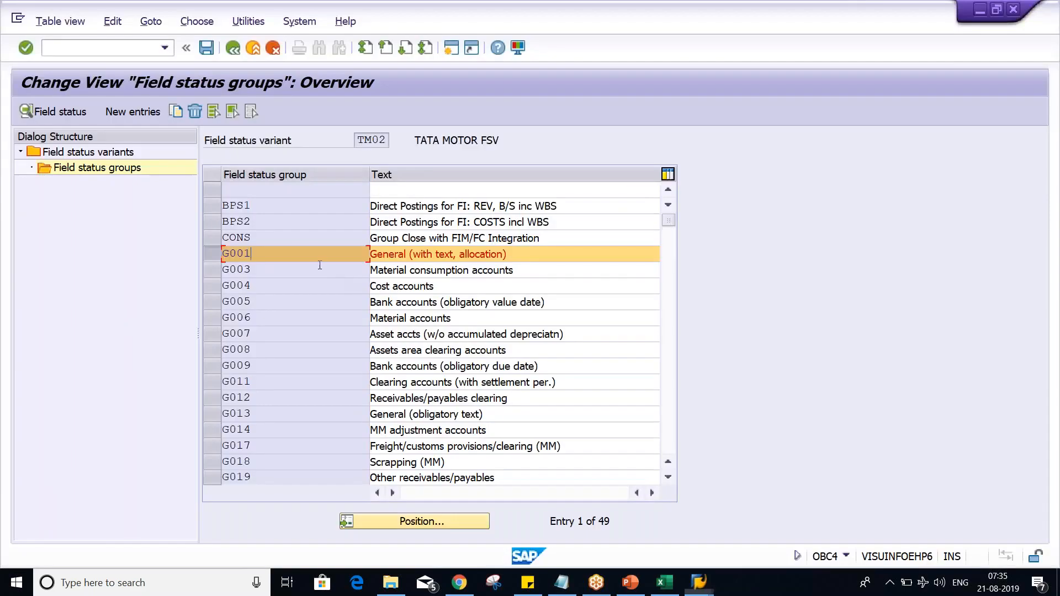
key("alt+Tab")
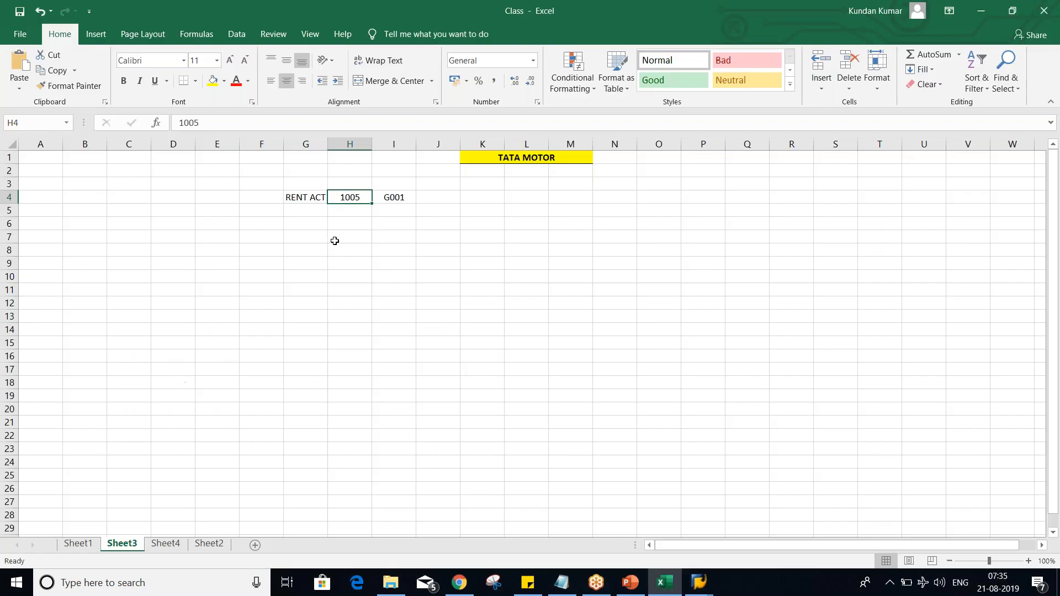
Step: Add a second example row with AUDIT FEE in G5, 1006 in H5 and field status group G002 in I5
left_click(337, 224)
left_click(353, 209)
type("1006")
key("Left")
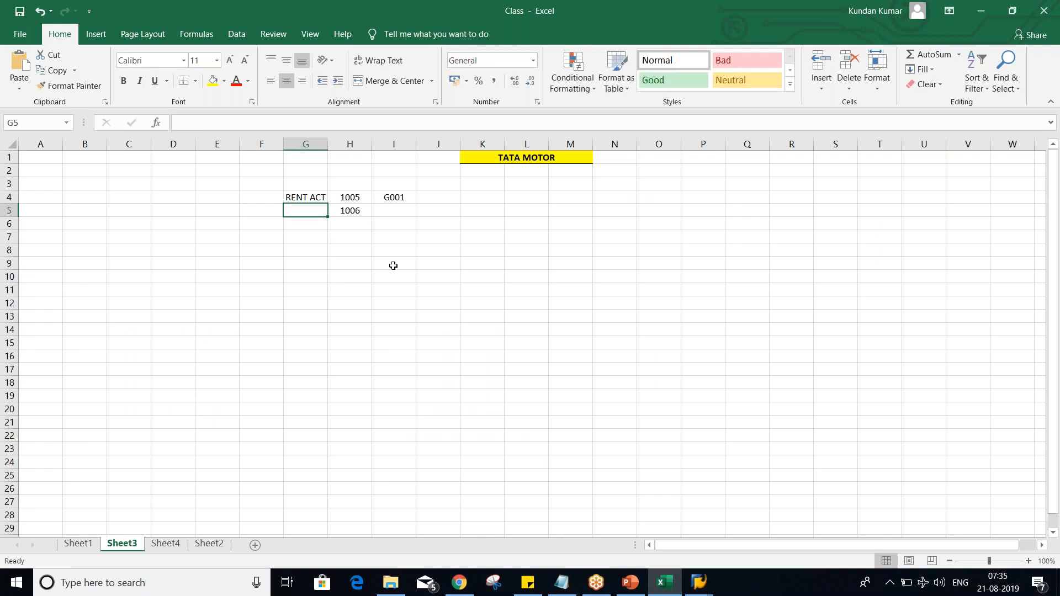
type("AUDIT FEE")
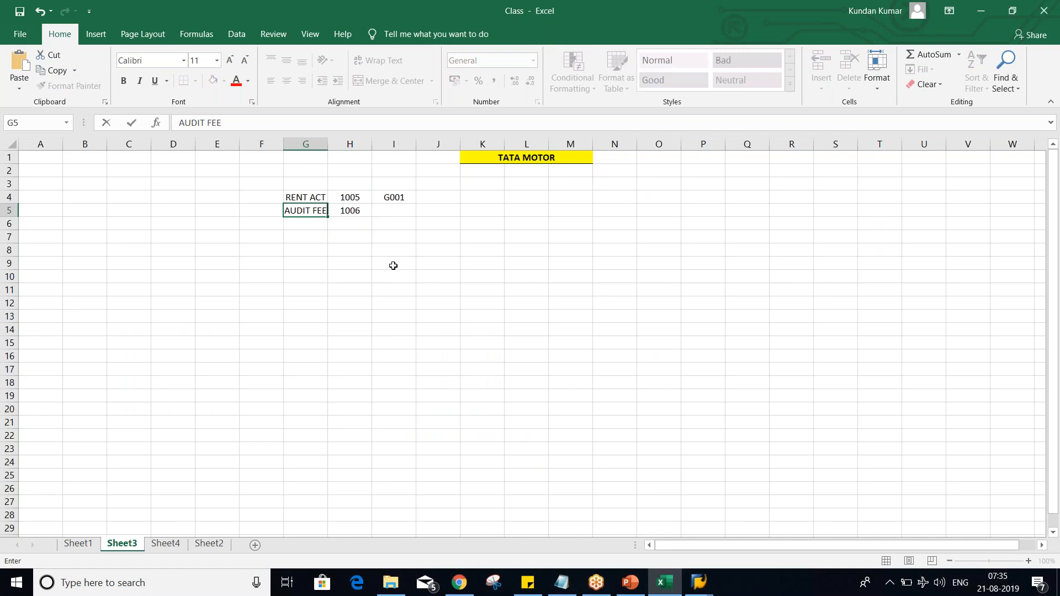
key("Tab")
key("Tab")
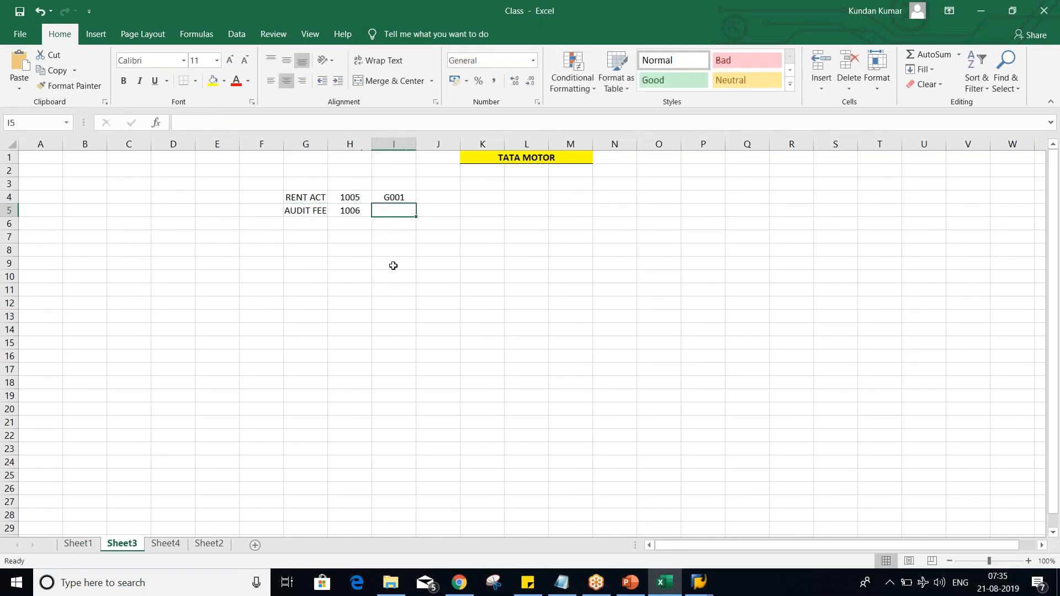
type("G001")
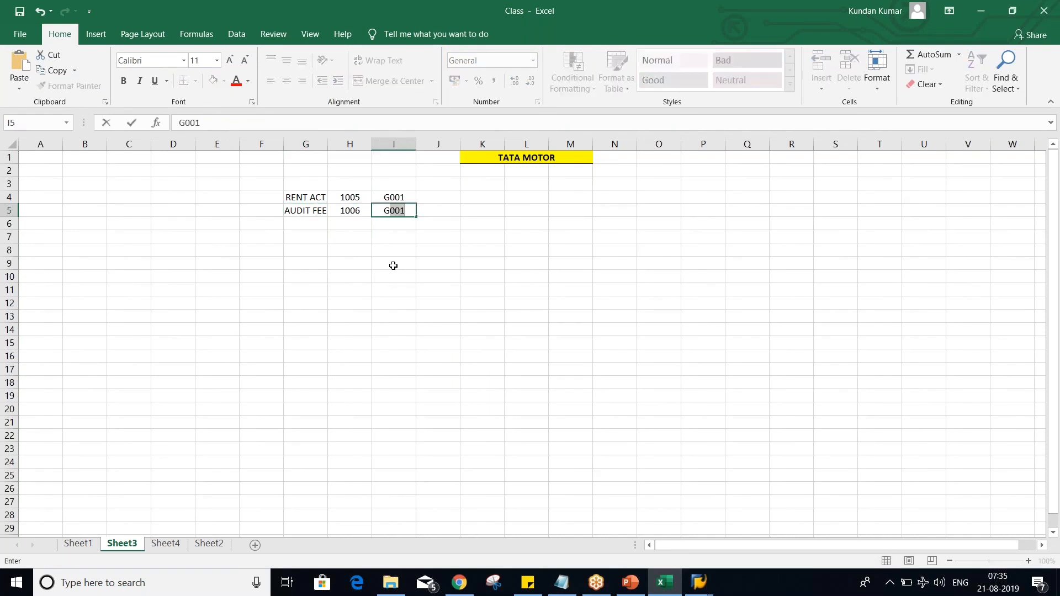
type("2")
key("Return")
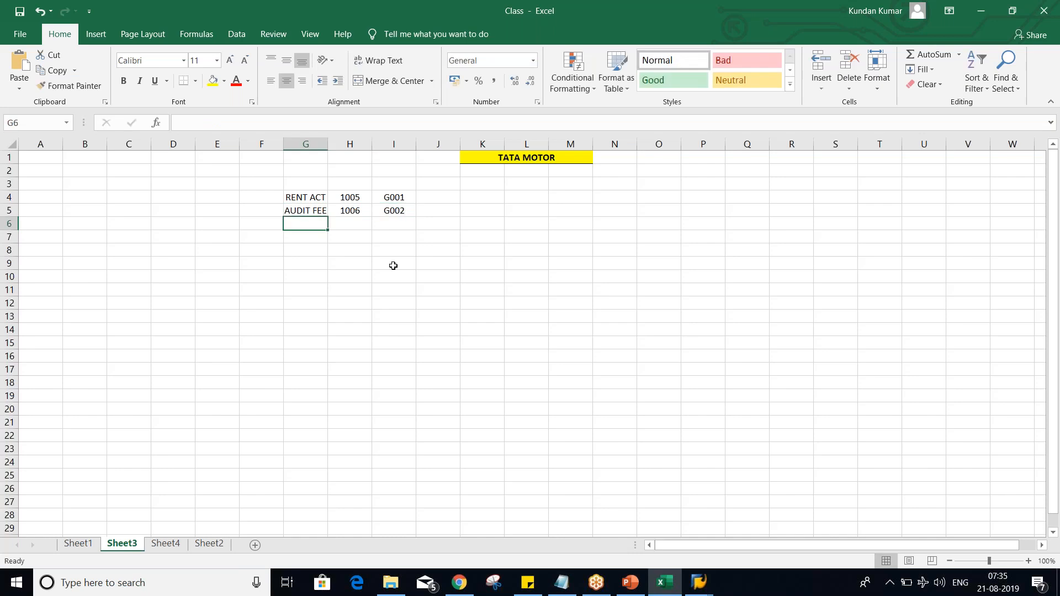
Step: Complete the RENT ACT row with TEXT in cell J4 and REQ. in cell K4
left_click(388, 202)
left_click(436, 194)
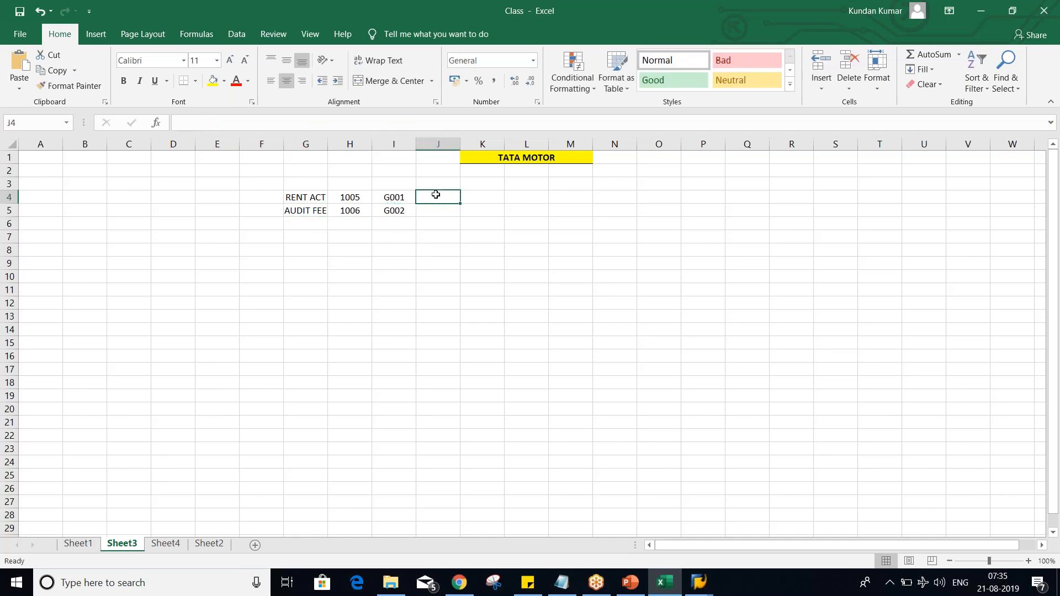
type("TE")
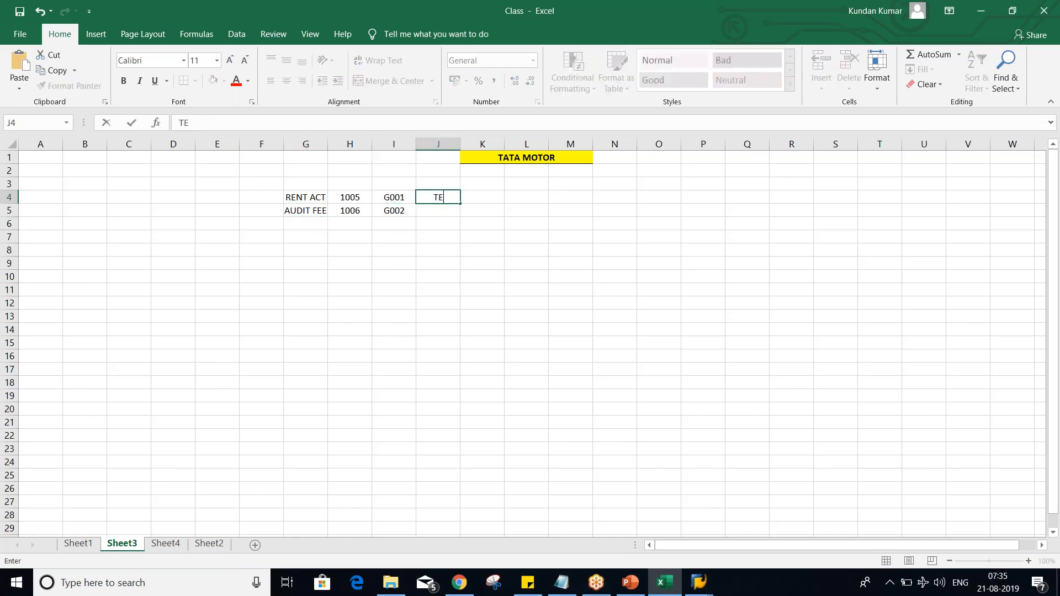
type("XT")
key("Tab")
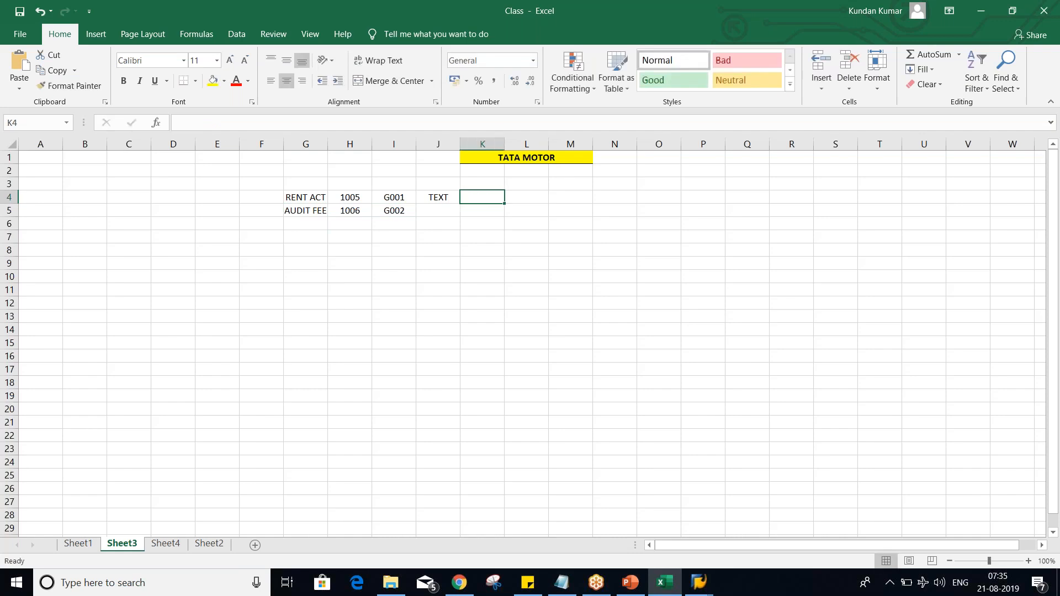
type("REQ")
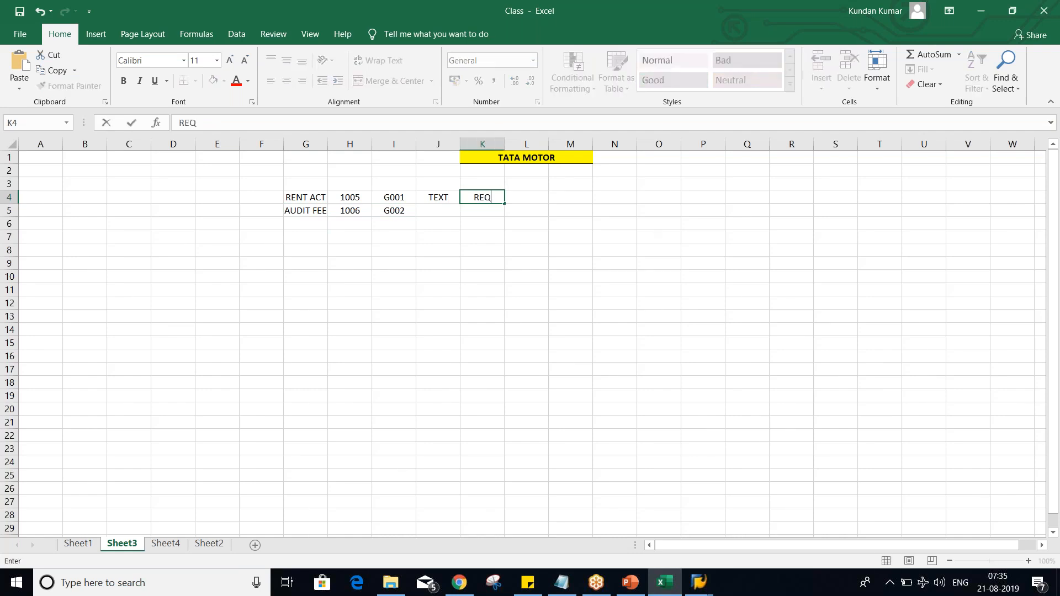
type(".")
key("Return")
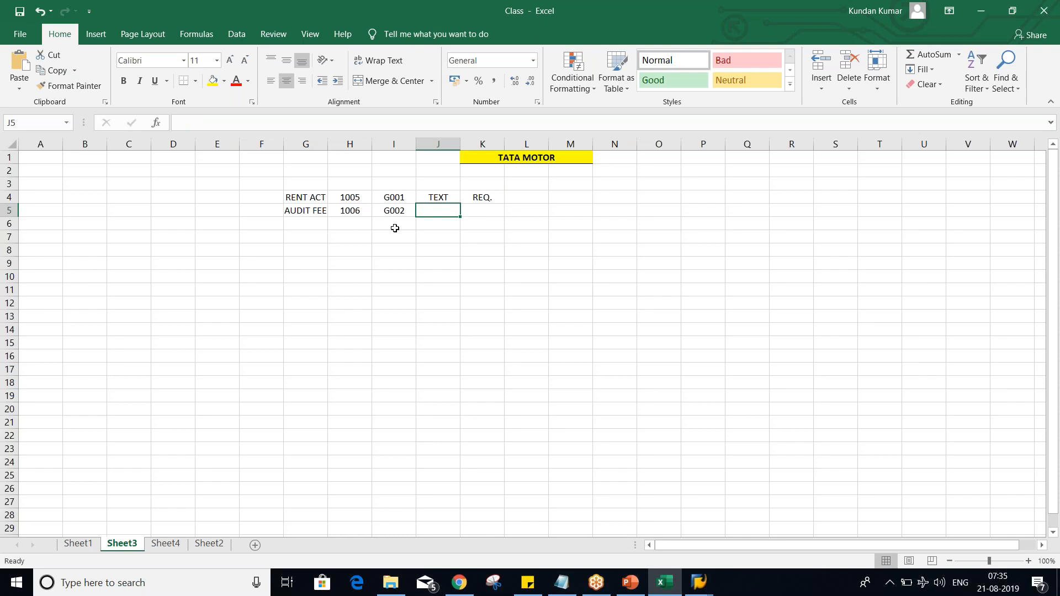
Step: Complete the AUDIT FEE row with TEXT in cell J5 and OPT. in cell K5
type("TEXT")
left_click(487, 209)
type("OPT.")
key("Return")
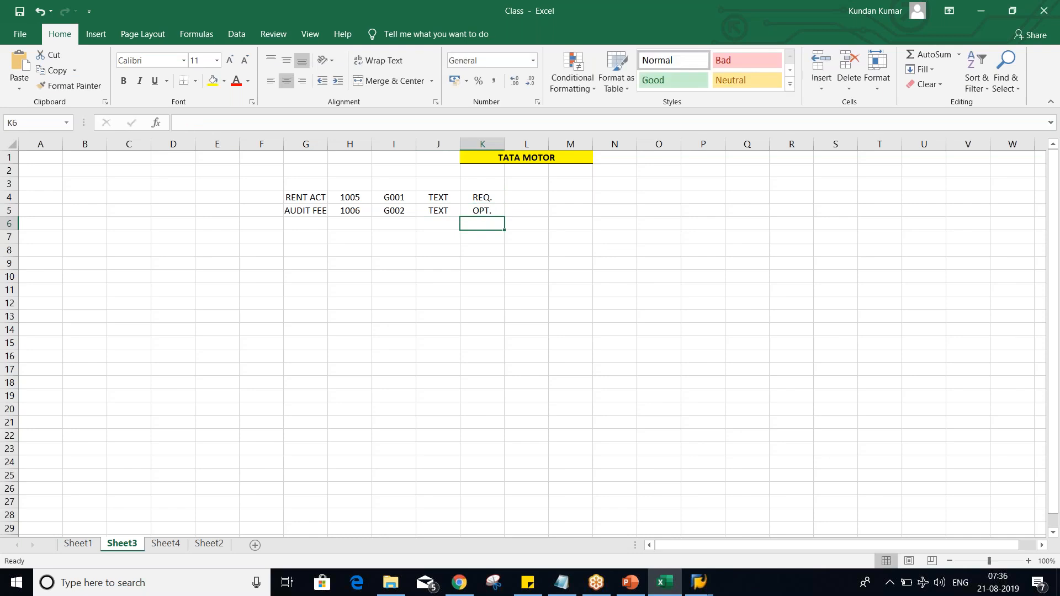
Step: Review the RENT ACT row, and switch to SAP to open the General data field statuses of group G001 in variant TM02
left_click(293, 199)
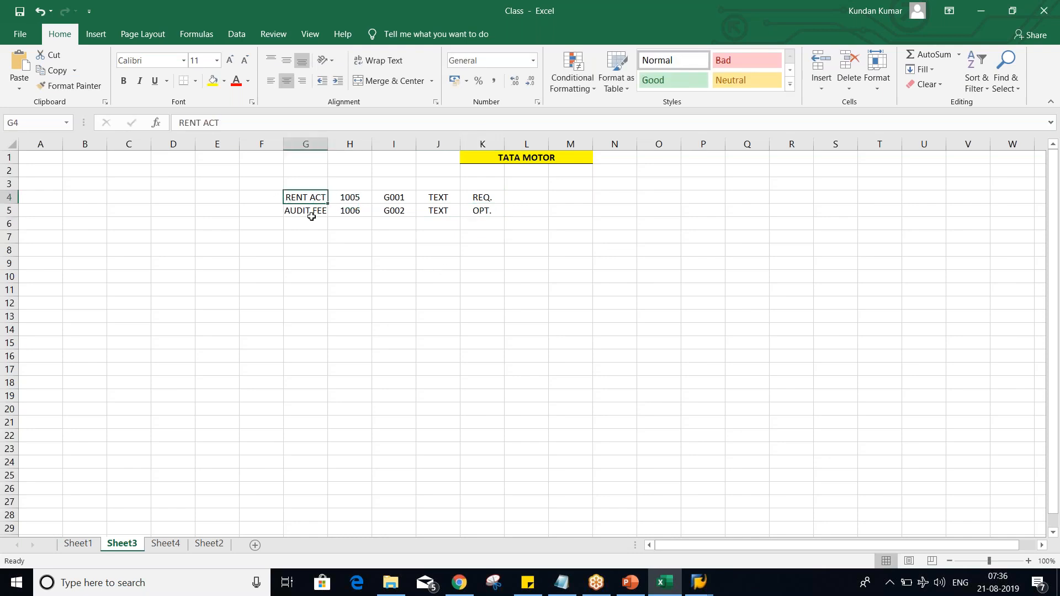
left_click(361, 201)
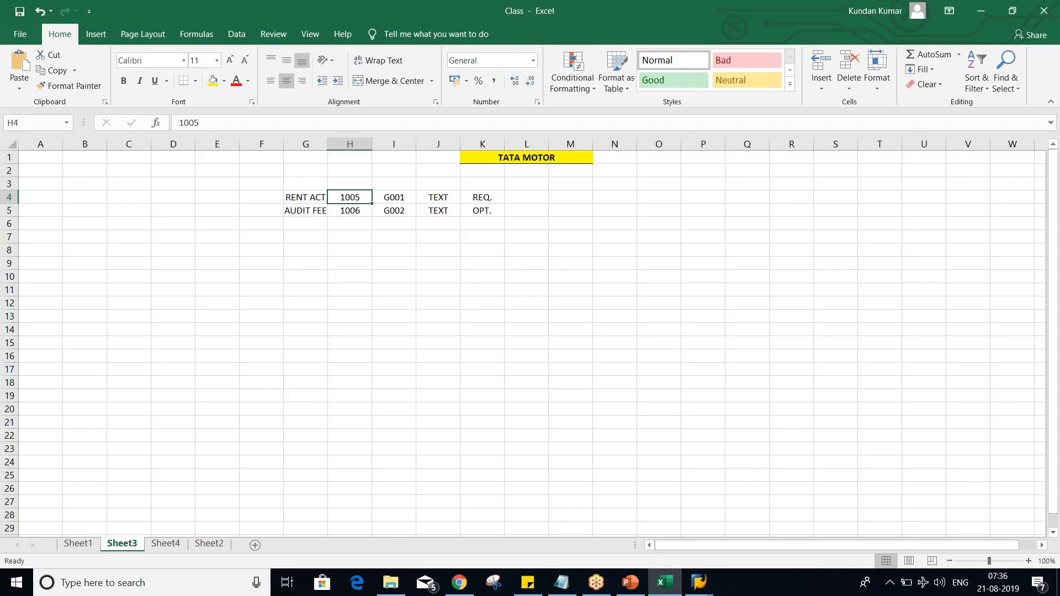
left_click(394, 199)
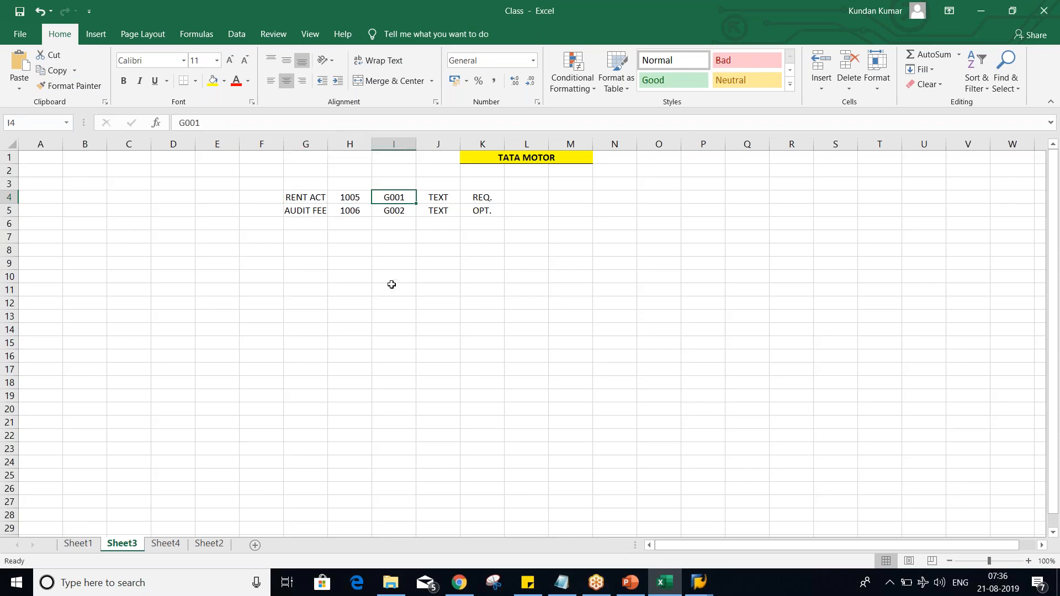
left_click(699, 581)
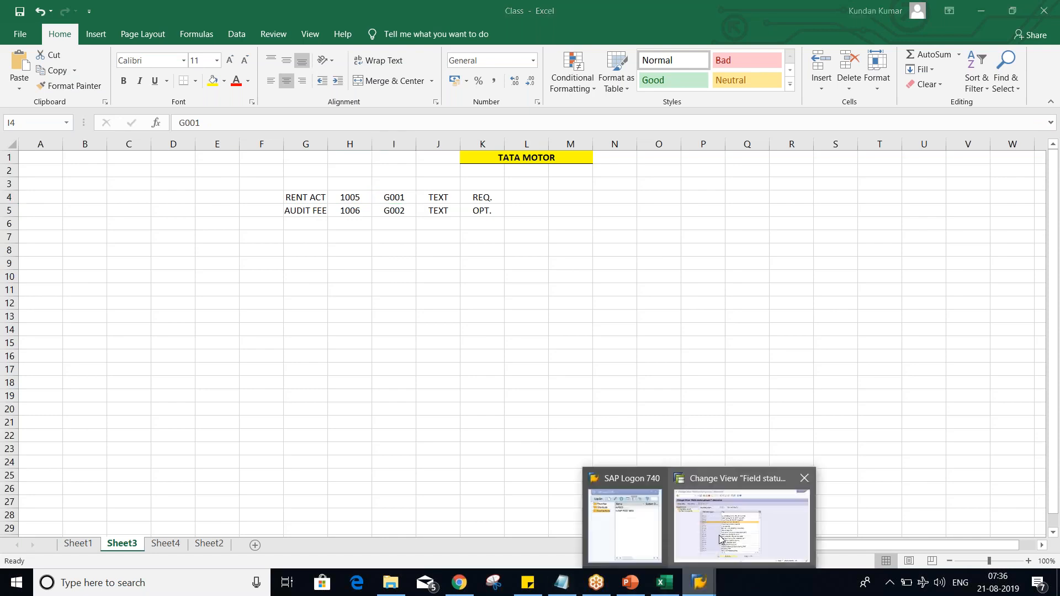
left_click(740, 517)
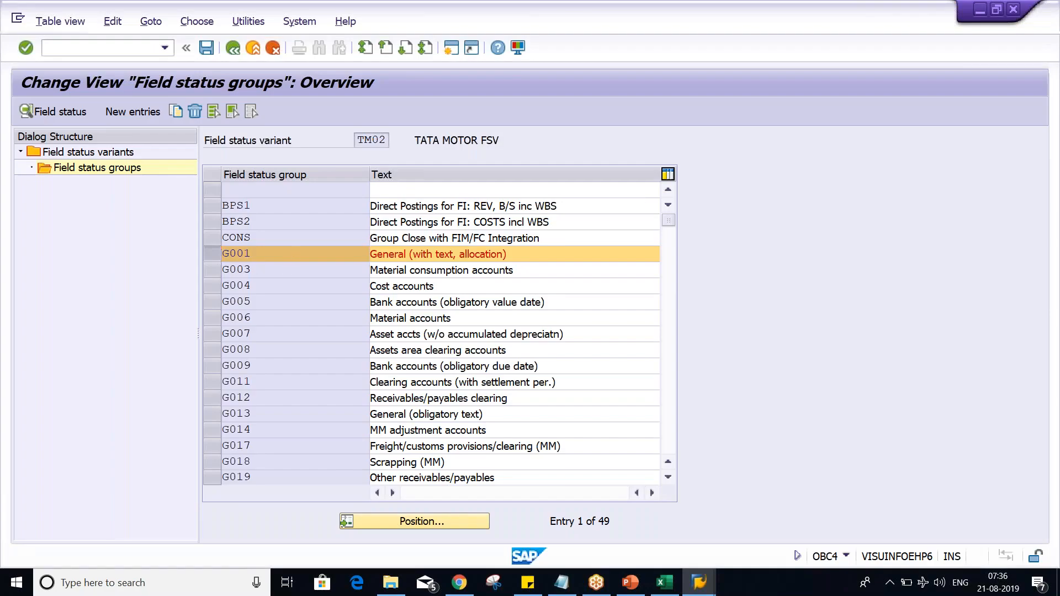
double_click(251, 253)
double_click(90, 223)
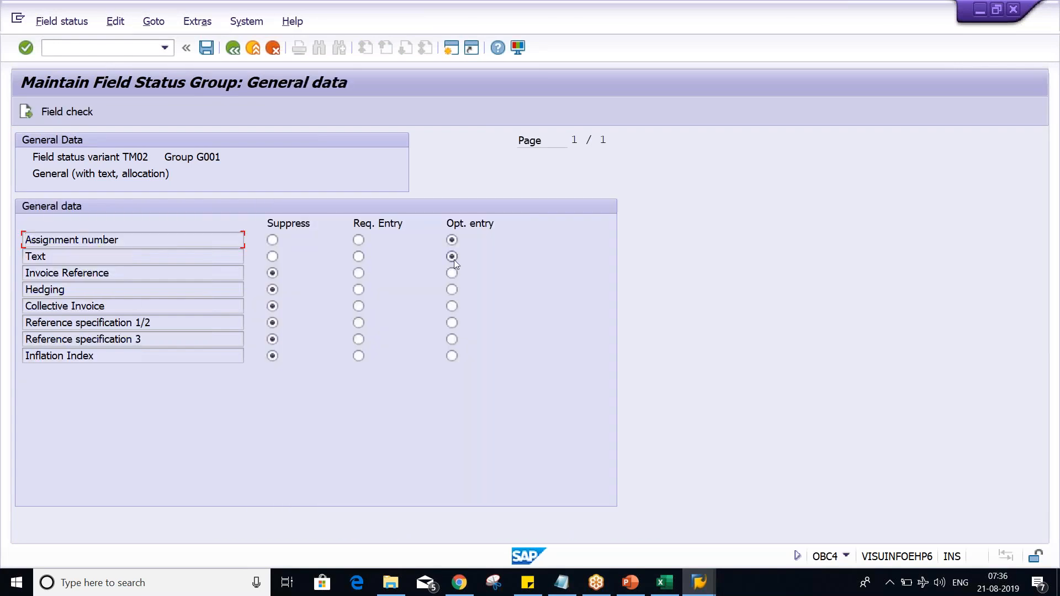
Step: Set the Text field of group G001 to required entry, and switch to Excel to review the RENT ACT and AUDIT FEE rows
left_click(359, 257)
key("alt+Tab")
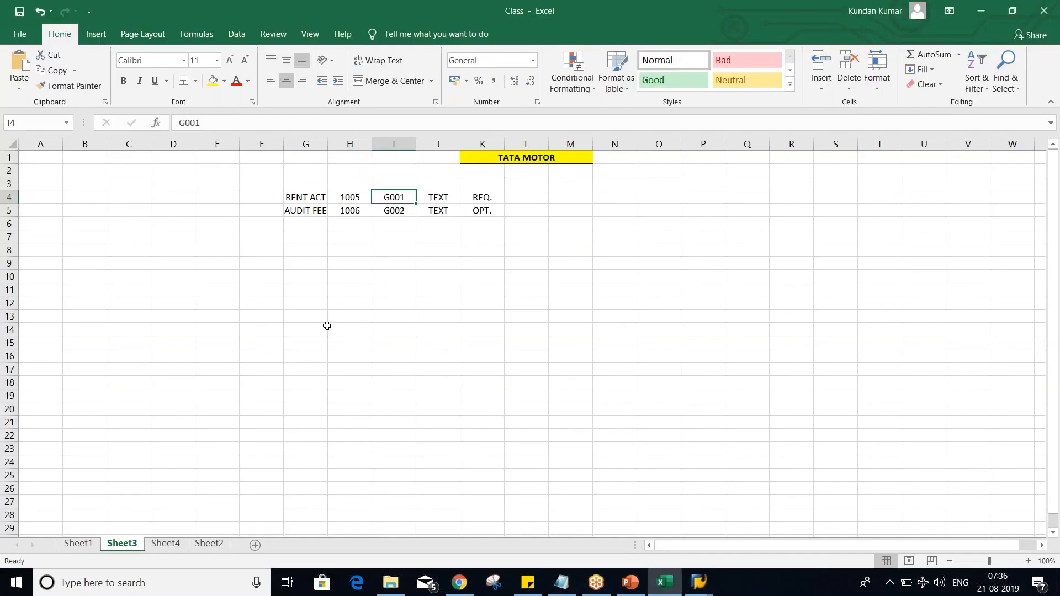
left_click_drag(302, 199, 494, 198)
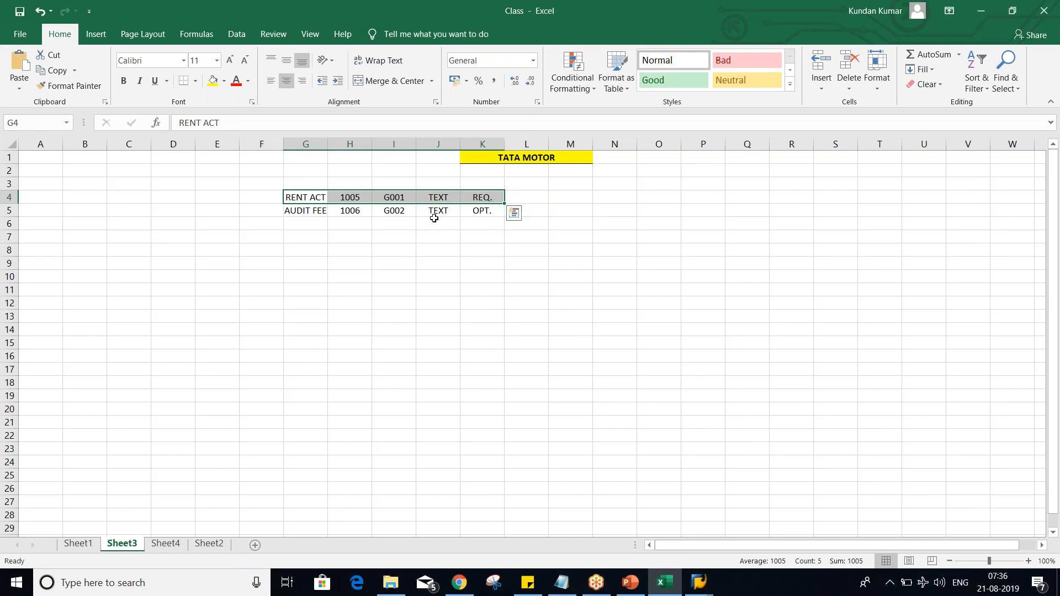
left_click(434, 201)
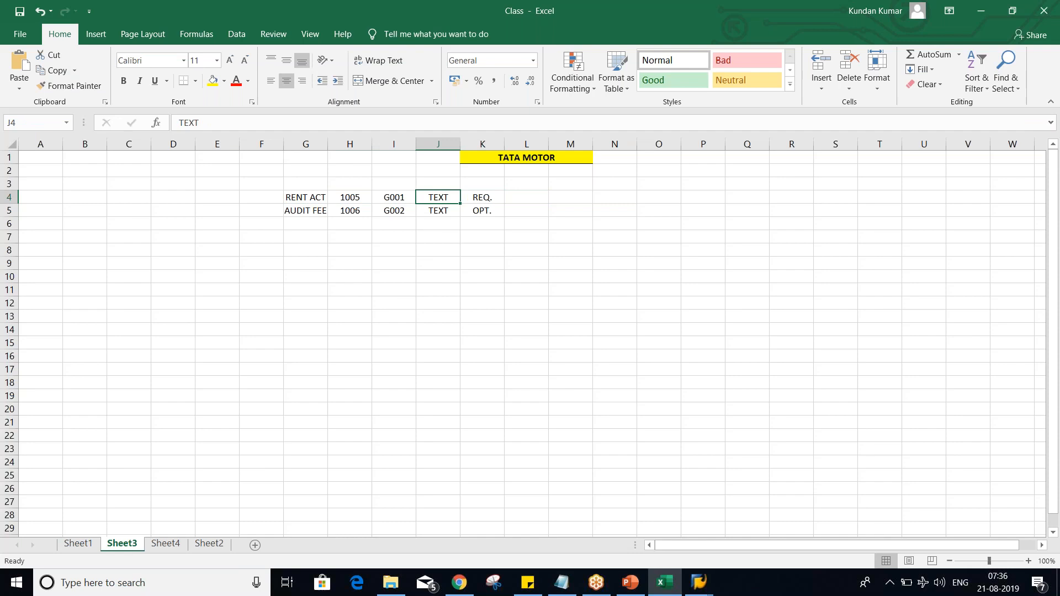
left_click(305, 212)
left_click_drag(335, 213, 480, 210)
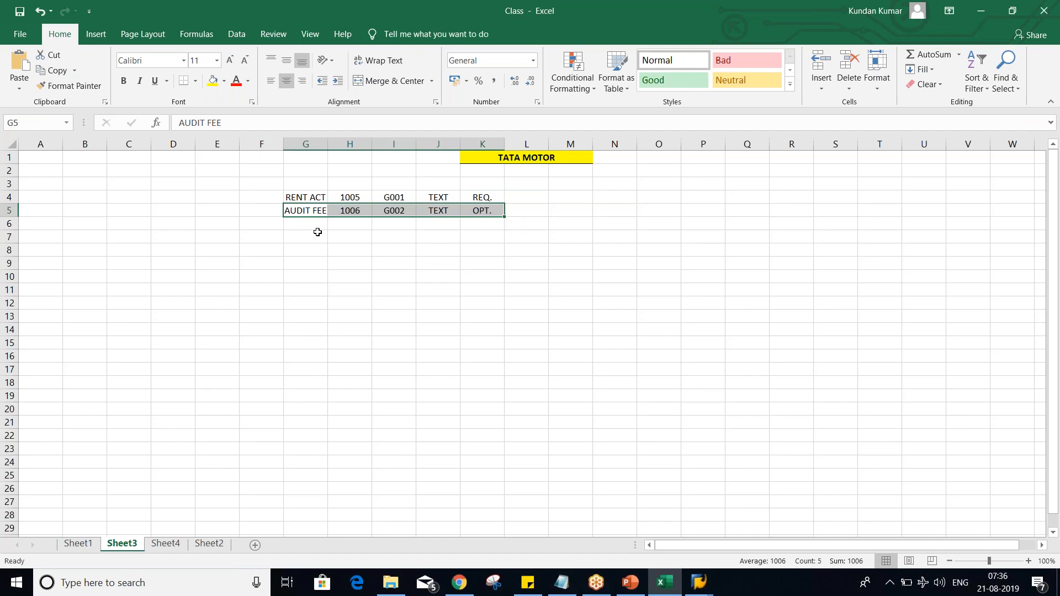
left_click(400, 210)
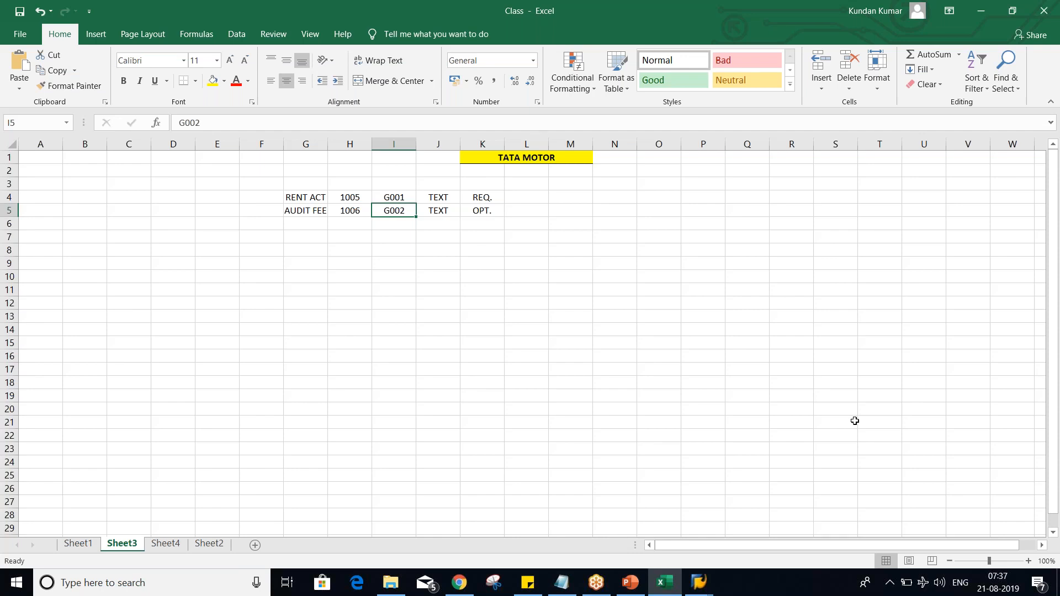
left_click(1052, 342)
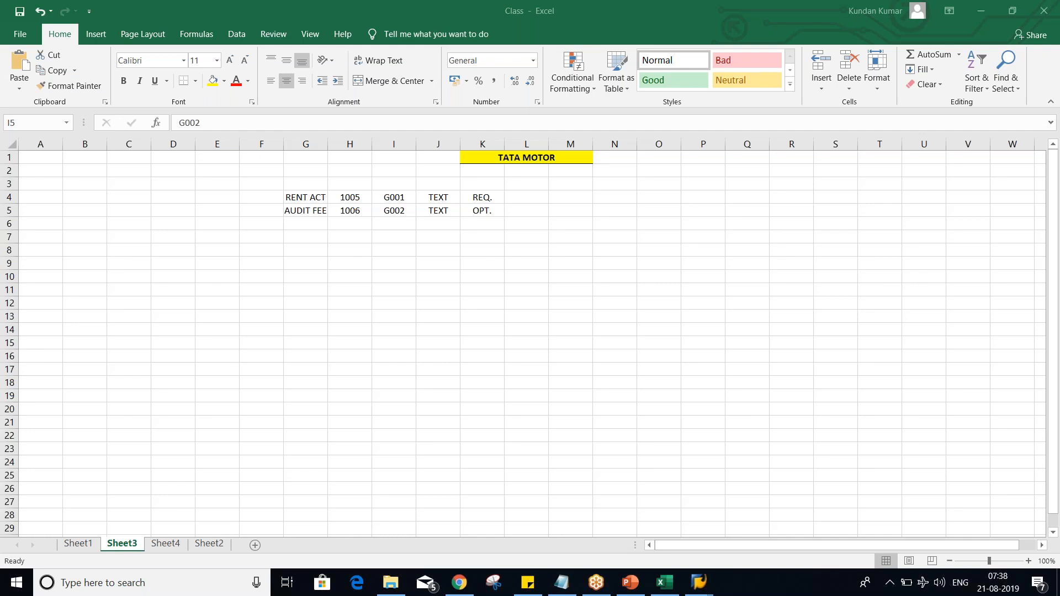
left_click(498, 368)
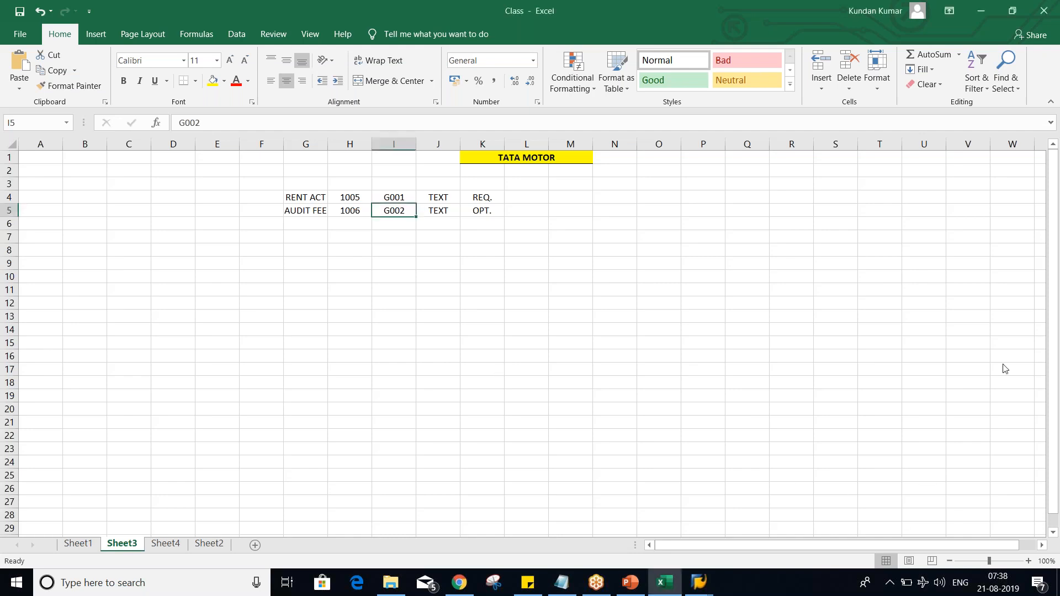
left_click(1054, 361)
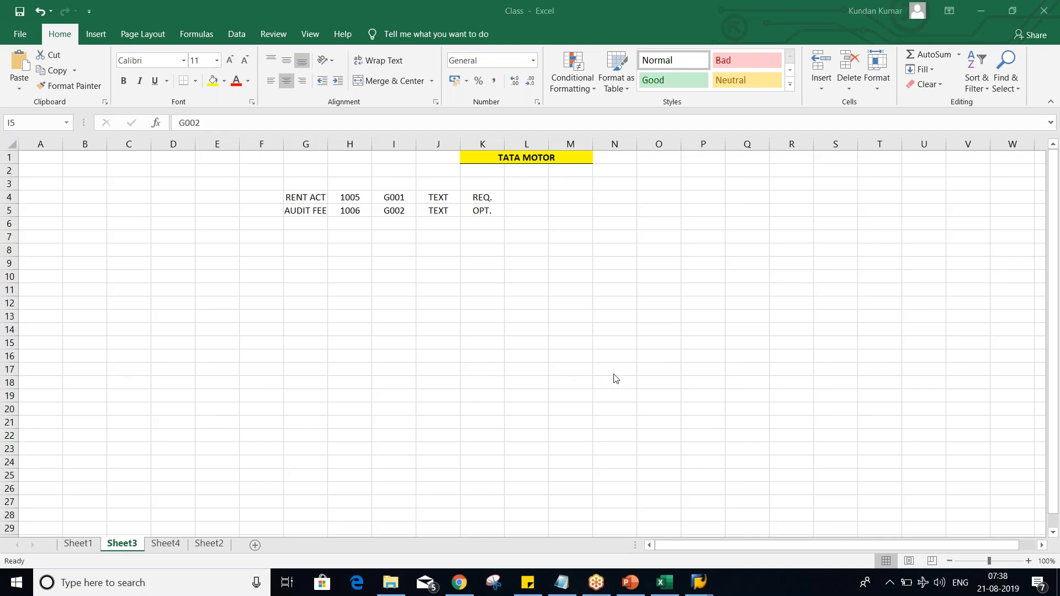
left_click(626, 343)
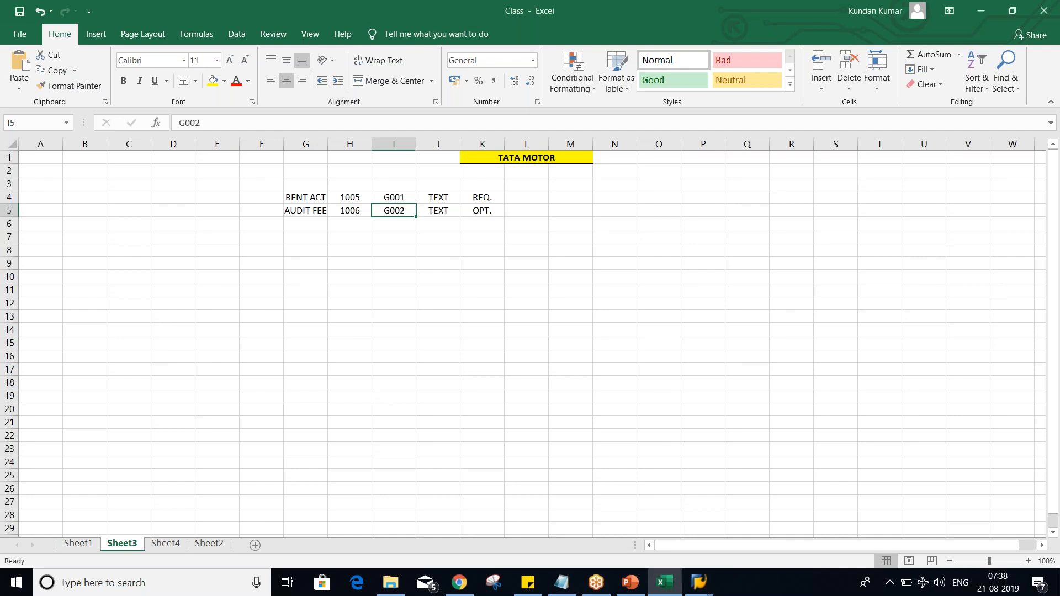
left_click(525, 291)
left_click(350, 264)
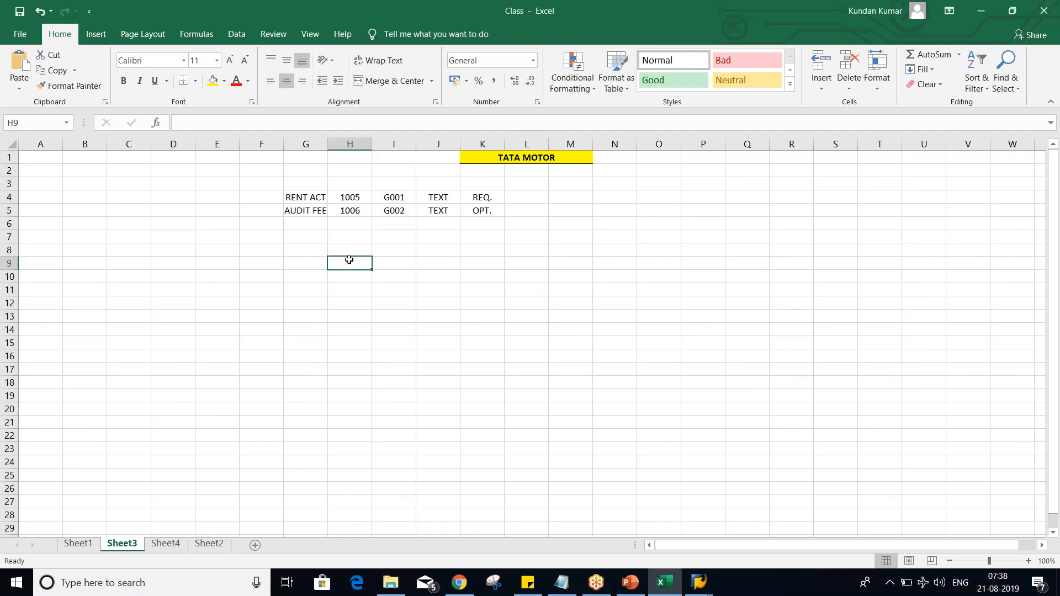
left_click(352, 240)
left_click(351, 221)
left_click(343, 252)
left_click(340, 265)
Step: Switch to SAP, set the Text field of group G001 to optional entry with Reference specification 1/2 suppressed, and save
left_click(697, 589)
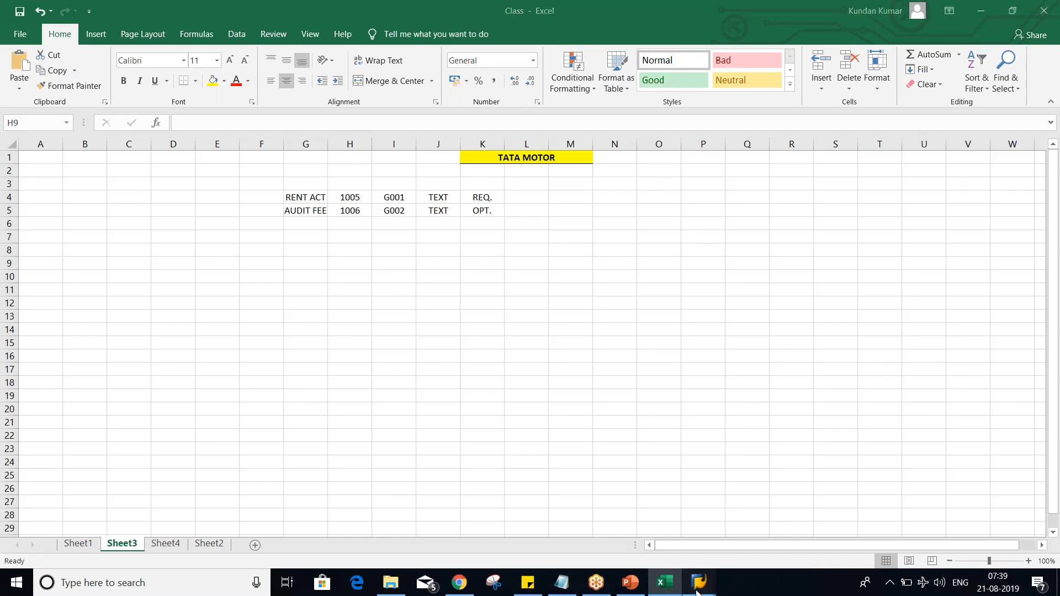
left_click(719, 552)
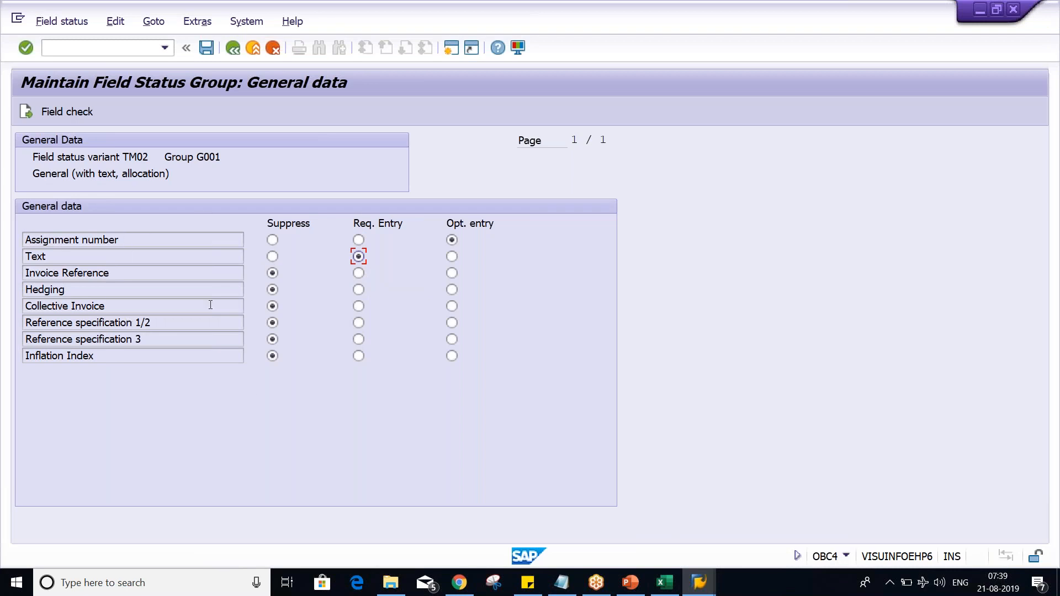
left_click(451, 257)
left_click(451, 322)
left_click(273, 323)
key("ctrl+s")
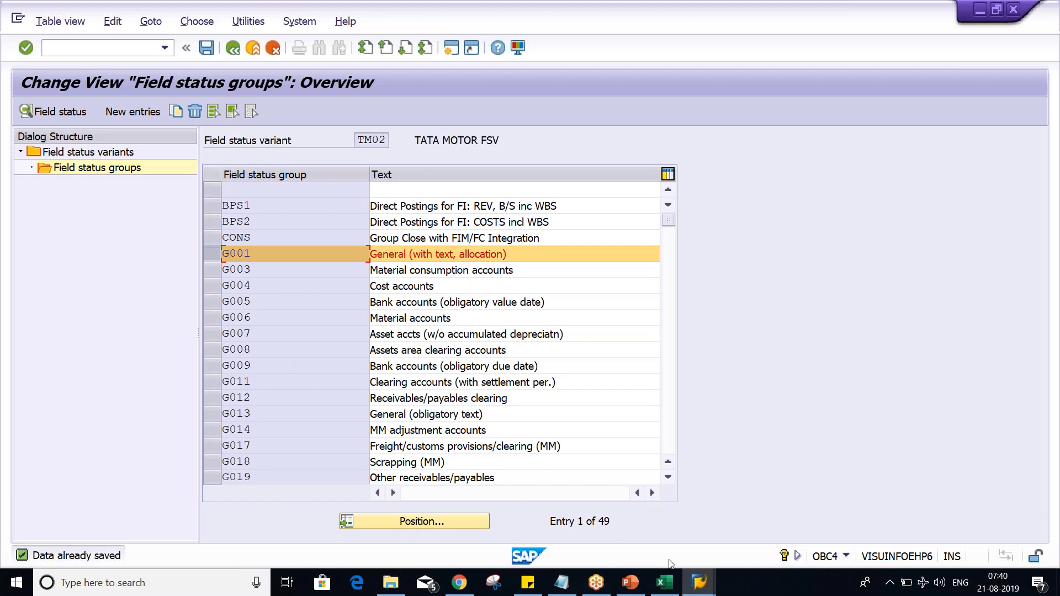
Step: Check the Field Status Variant slide in PowerPoint, and switch back to SAP to open transaction OBC5
left_click(624, 584)
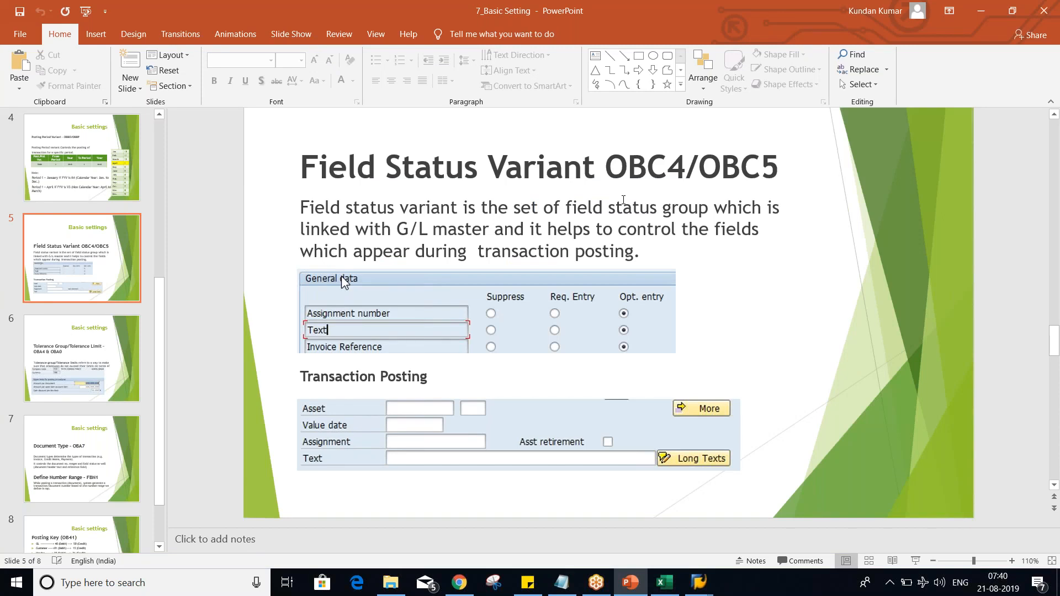
mouse_move(699, 583)
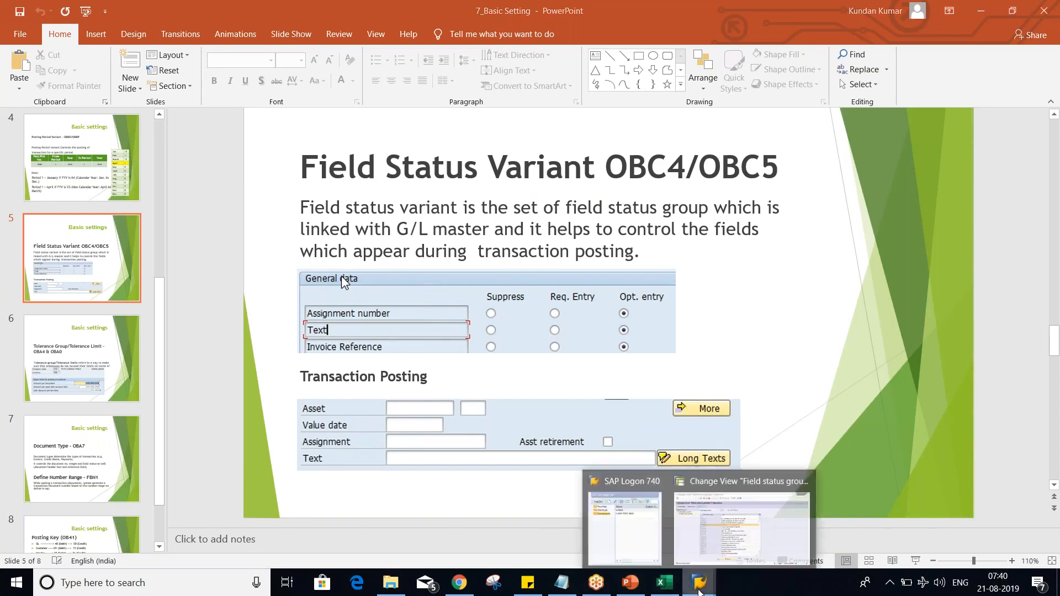
left_click(749, 527)
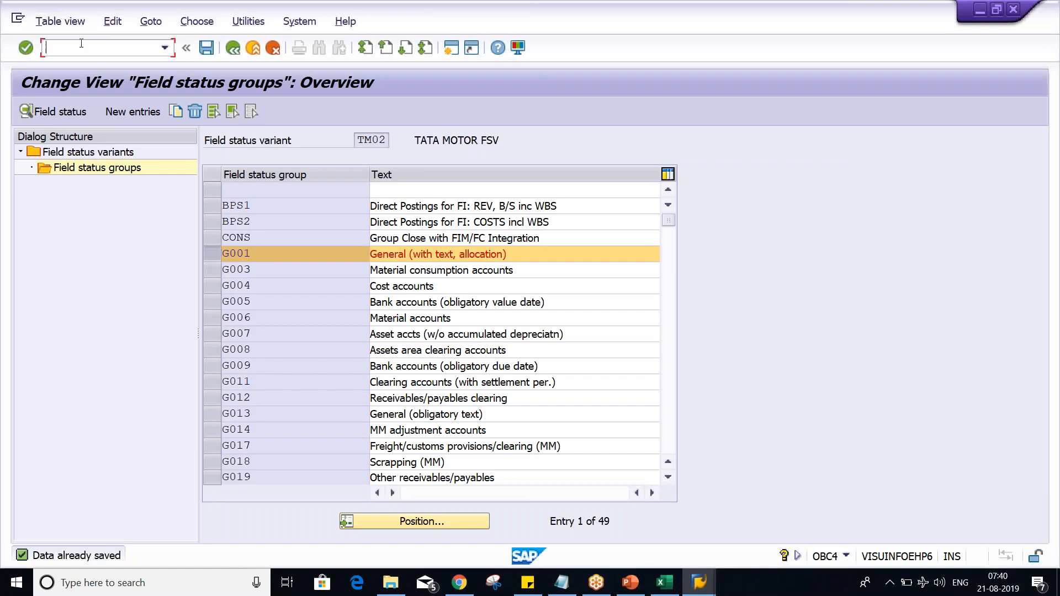
type("/NOBC5")
key("Return")
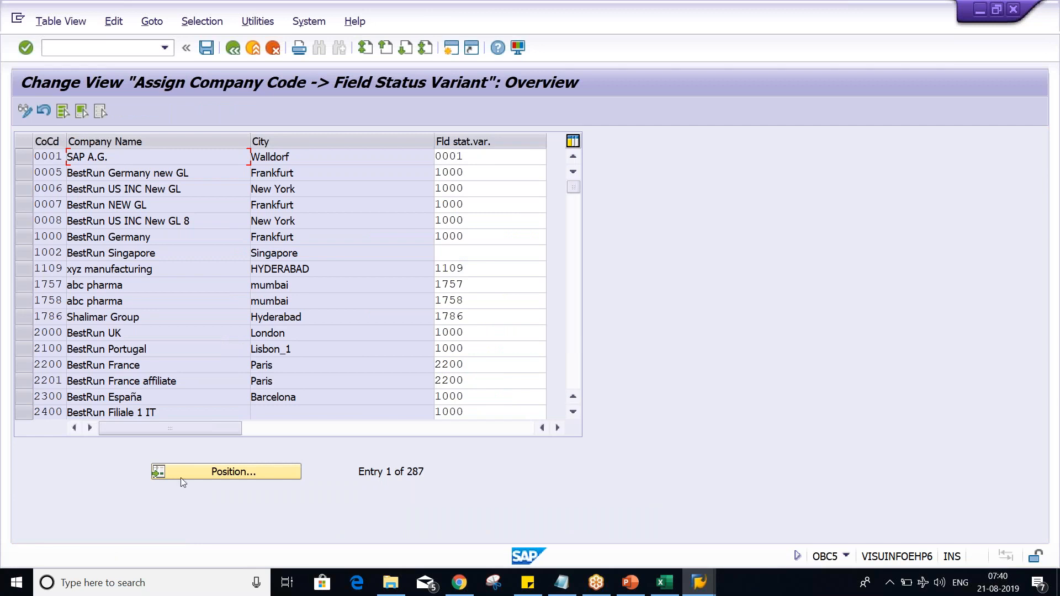
Step: Position the company code assignment list at company code TM02
left_click(222, 475)
type("TM")
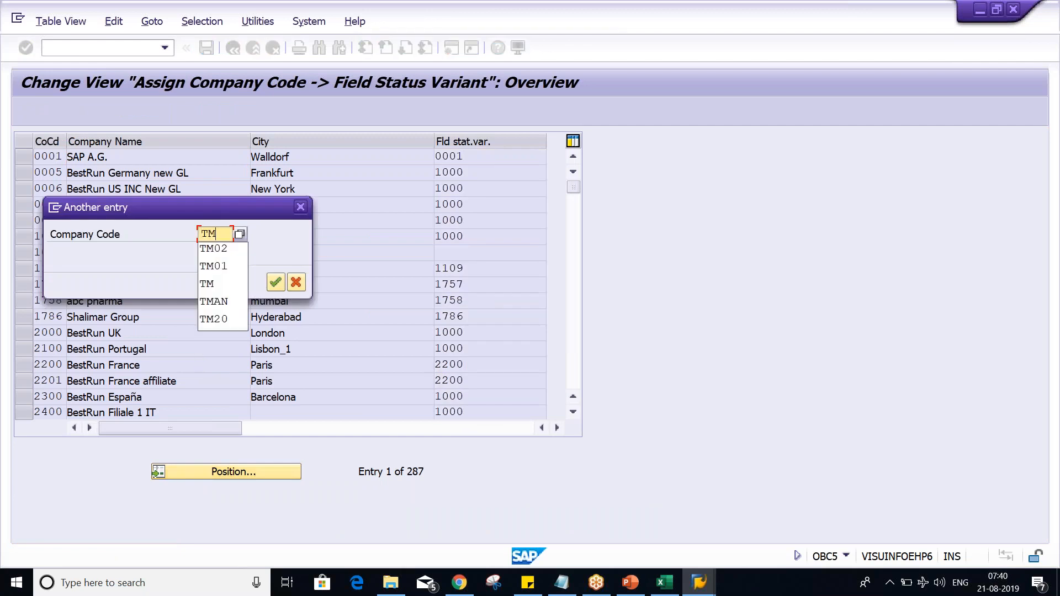
key("Down")
key("Return")
key("Return")
Step: Assign field status variant TM02 to company code TM02 and save it under the TATA MOTOR customizing request
left_click(464, 157)
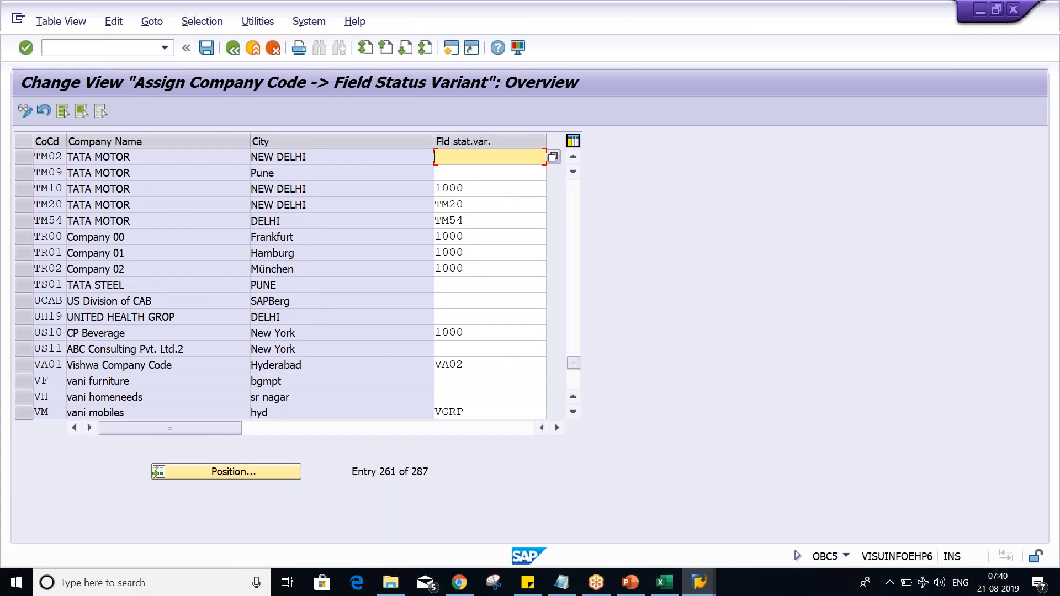
type("TM02")
key("Return")
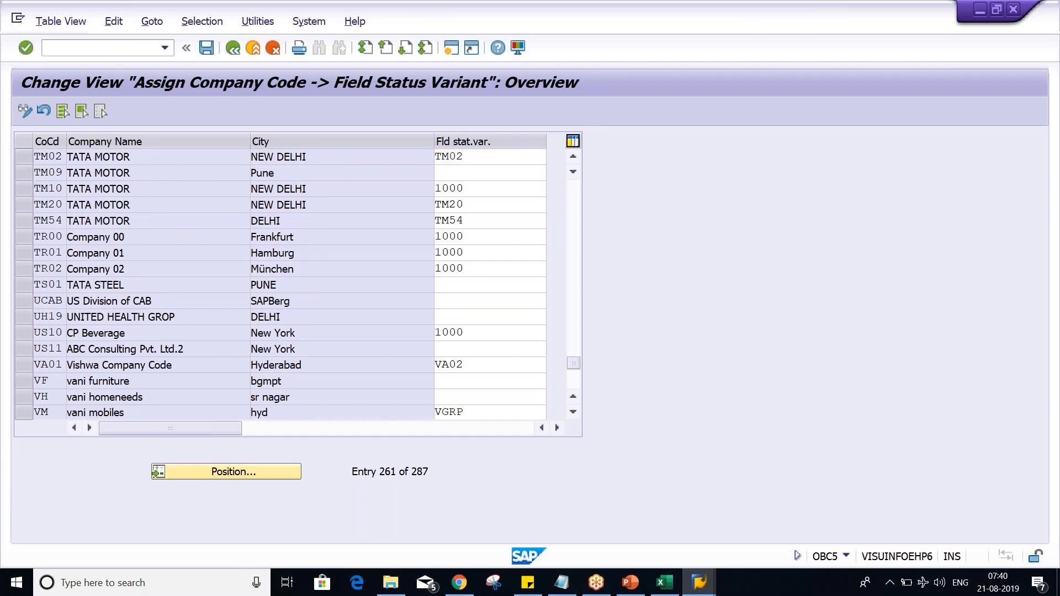
key("ctrl+s")
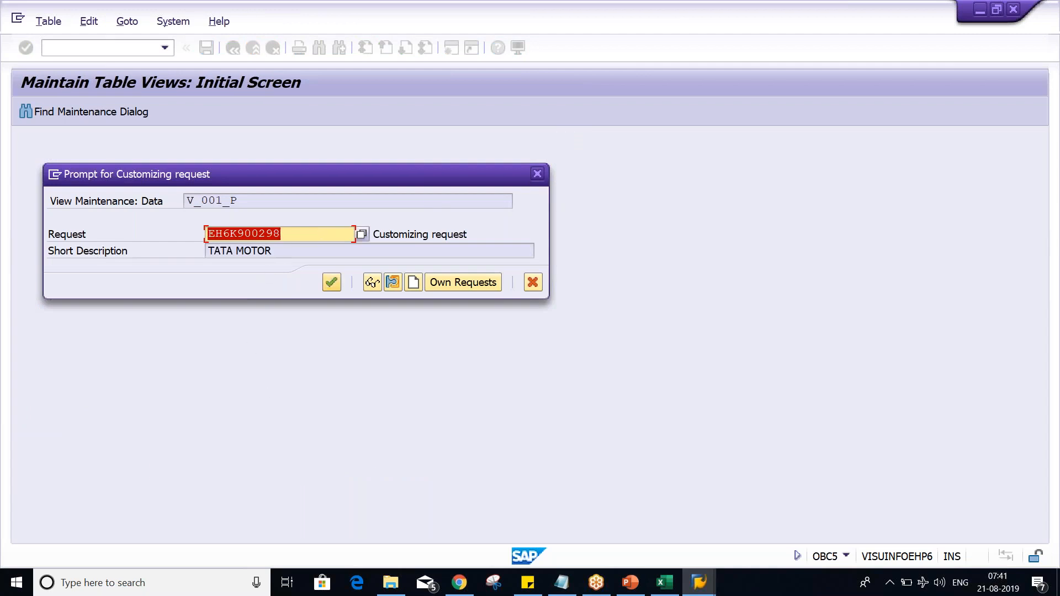
left_click(332, 282)
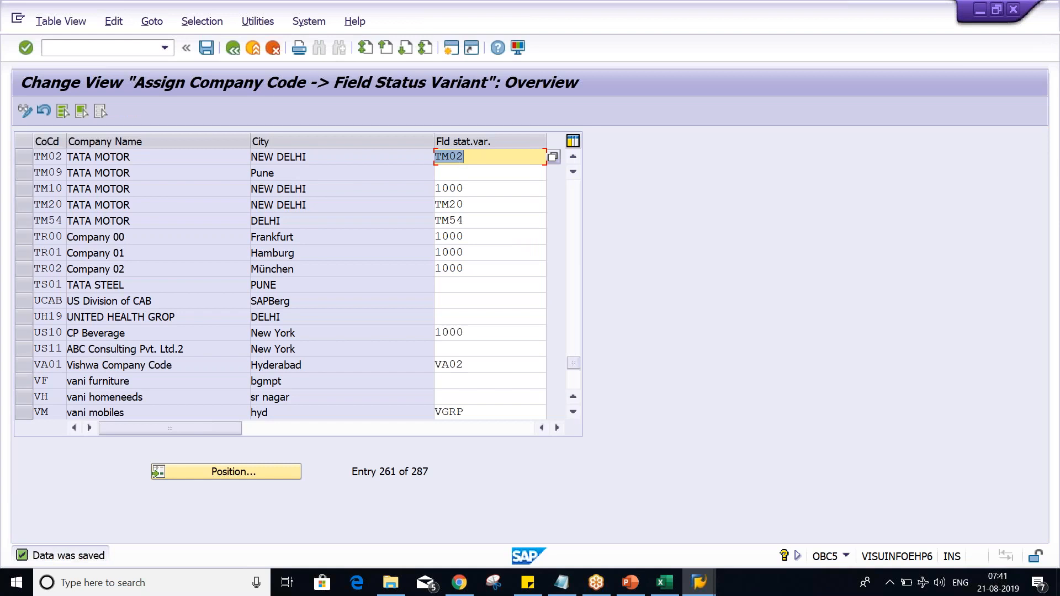
Step: Switch to PowerPoint and move the Number Ranges bullet on slide 2 directly below Field Status Variant
left_click(630, 583)
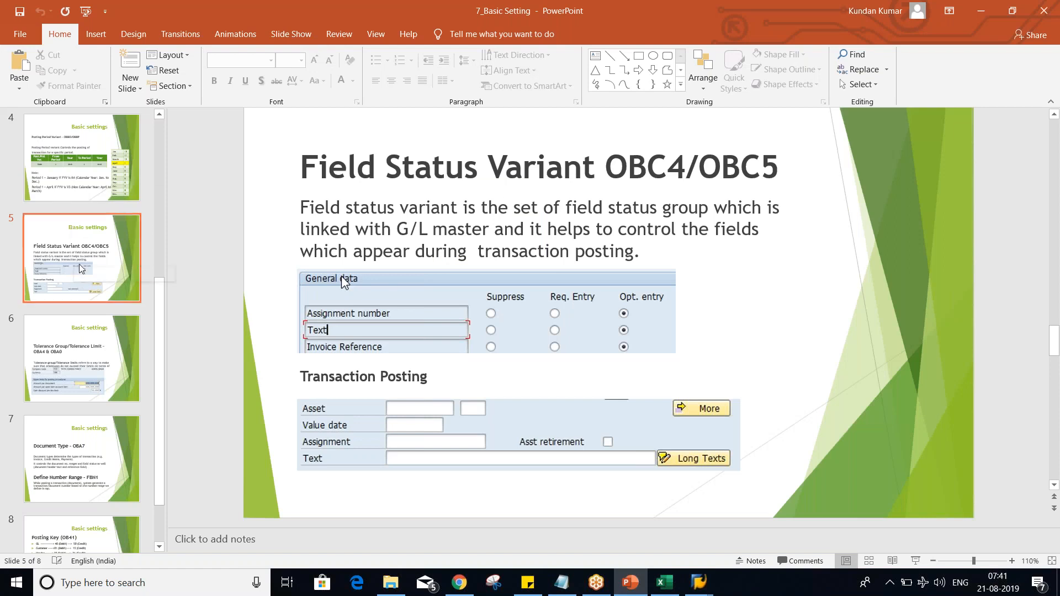
scroll(81, 270, "up", 5)
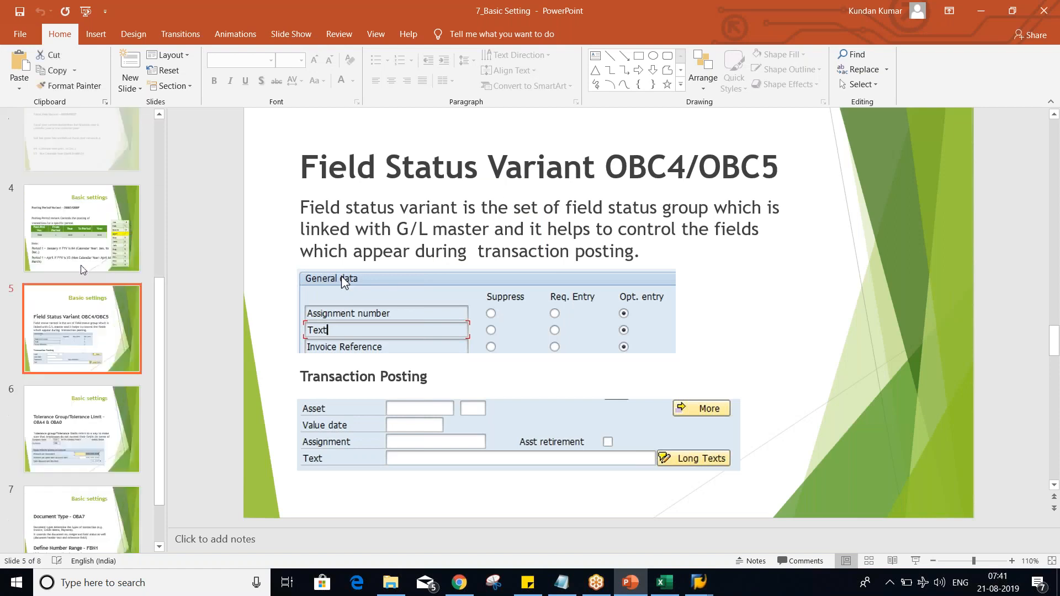
left_click(81, 269)
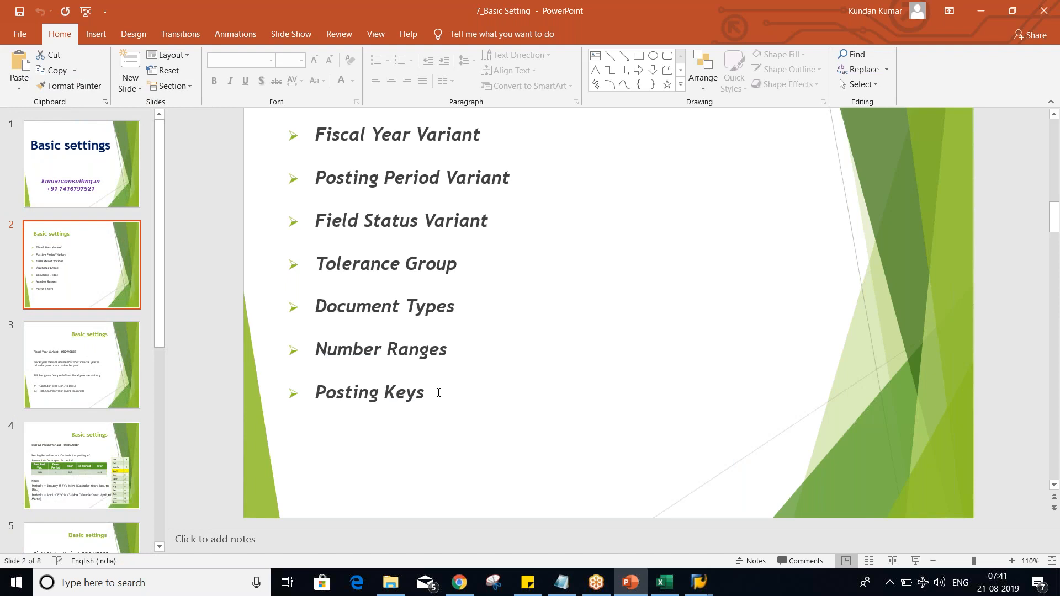
left_click(465, 354)
left_click_drag(457, 353, 283, 344)
key("ctrl+c")
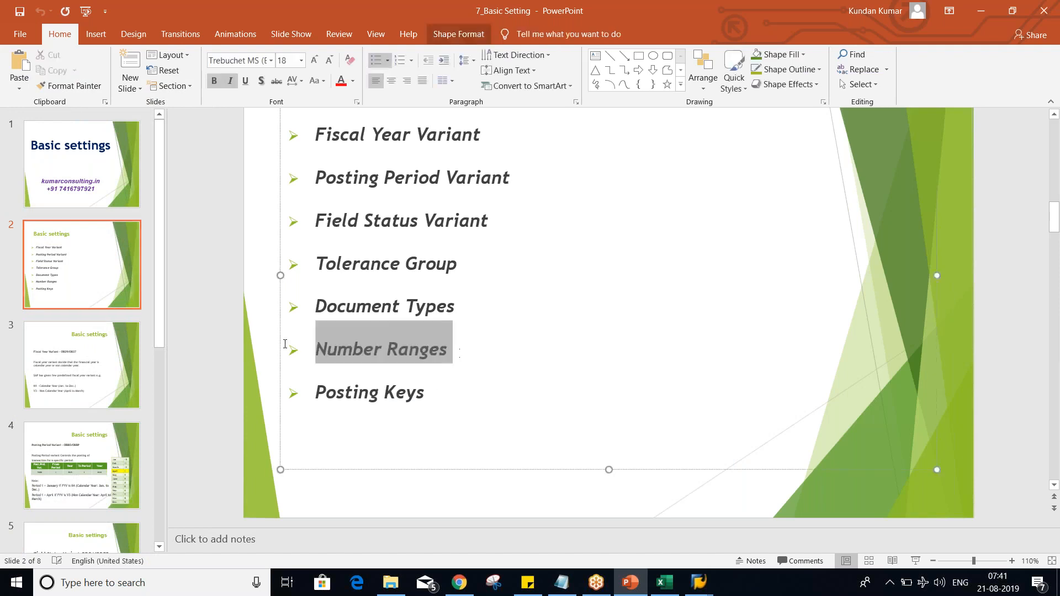
key("Delete")
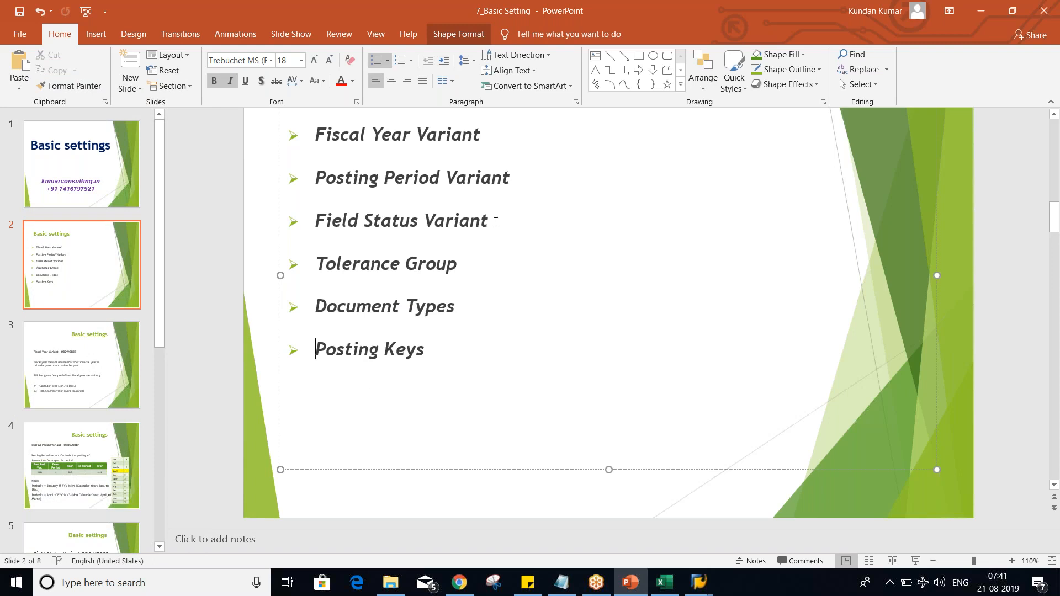
left_click(499, 213)
key("Return")
key("ctrl+v")
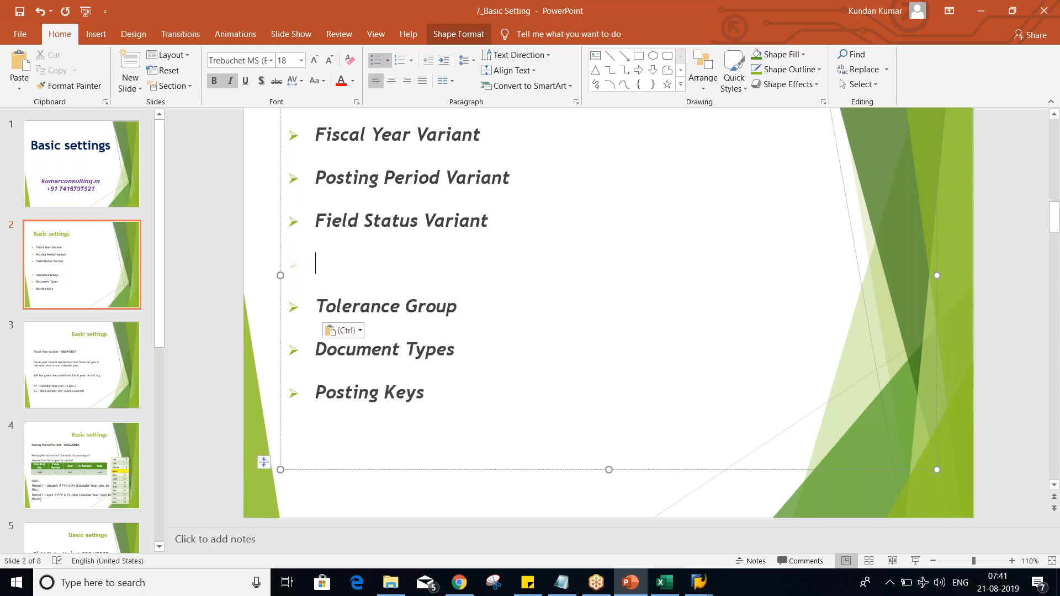
key("BackSpace")
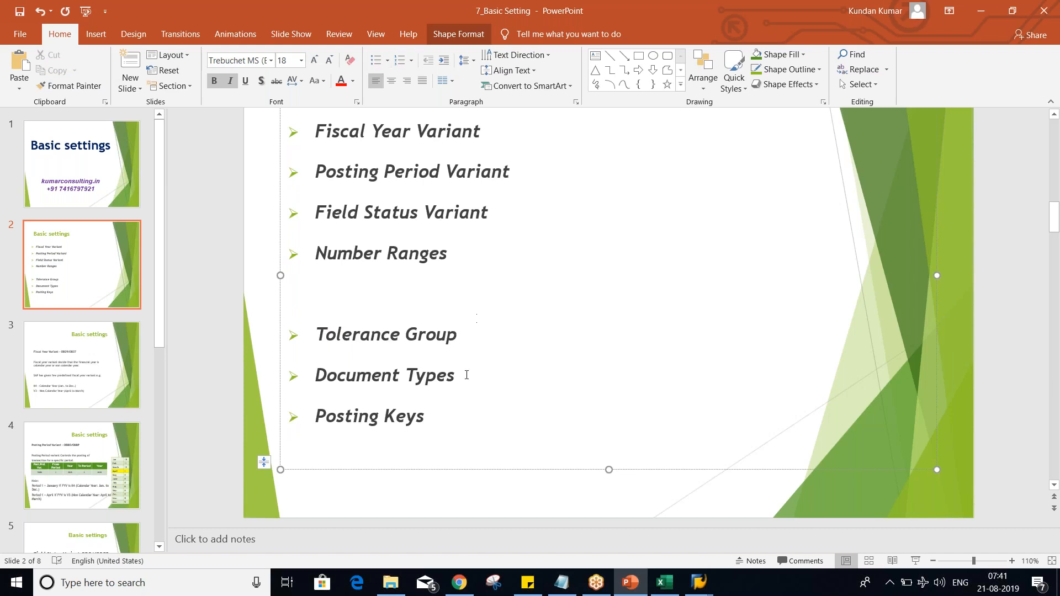
Step: Move the Document Types and Posting Keys bullets between Number Ranges and Tolerance Group, and save the presentation
left_click_drag(437, 418, 338, 377)
key("ctrl+c")
key("Delete")
left_click(335, 309)
key("ctrl+v")
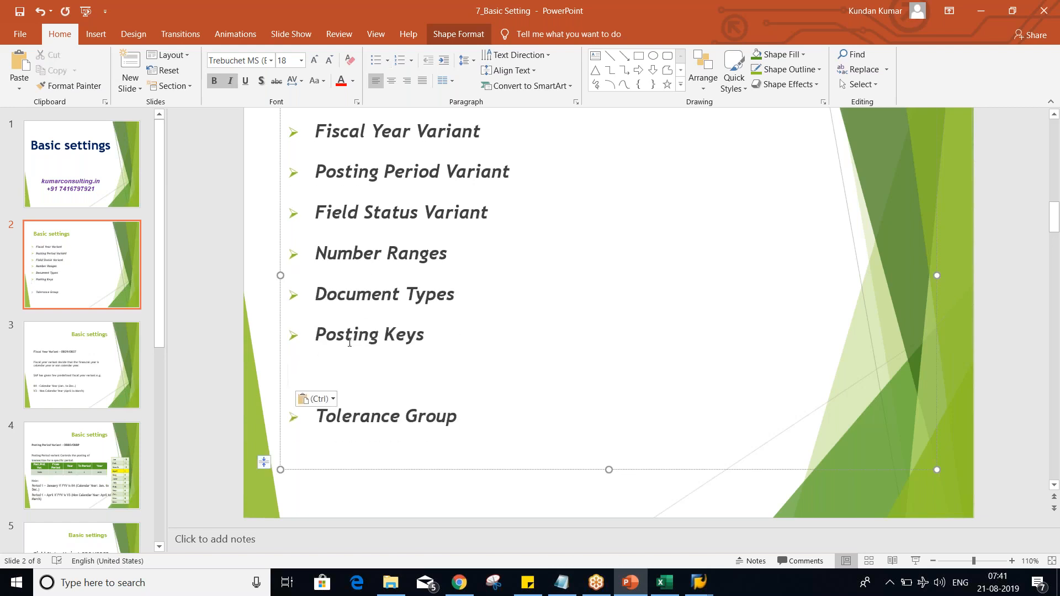
key("Delete")
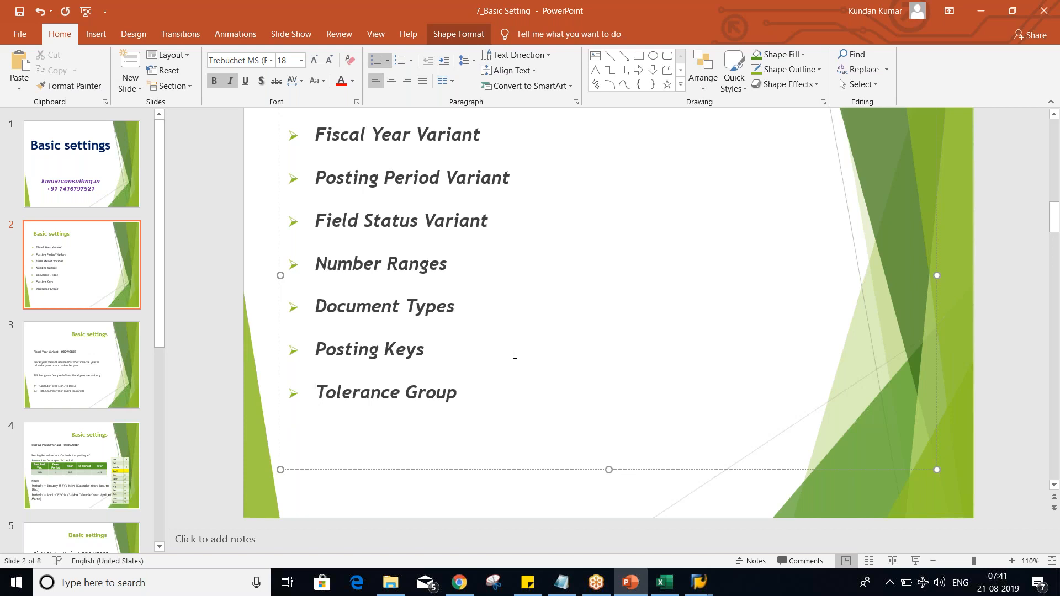
scroll(514, 354, "up", 1)
left_click(224, 339)
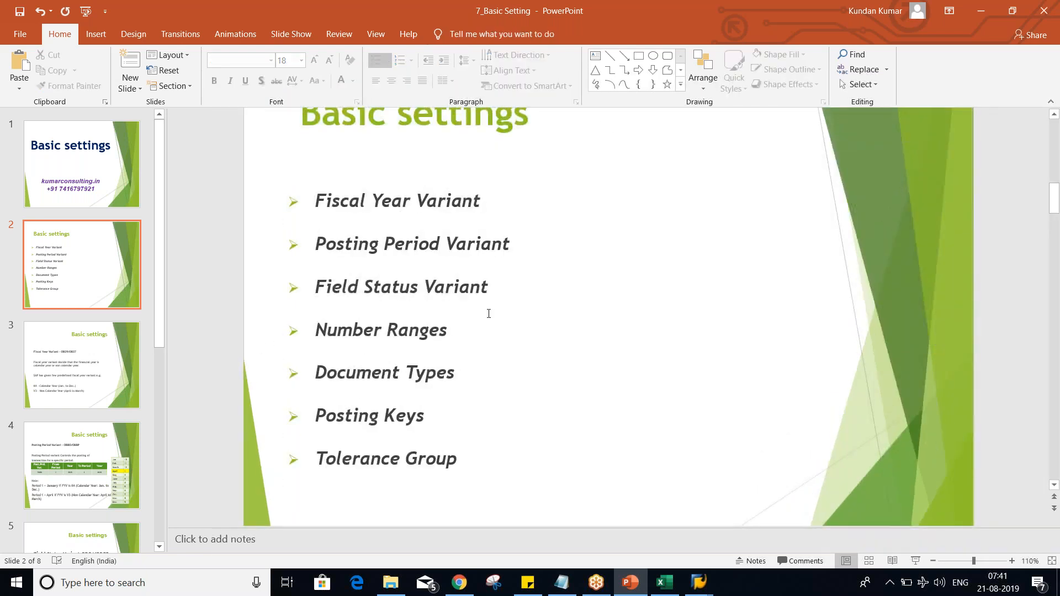
key("ctrl+s")
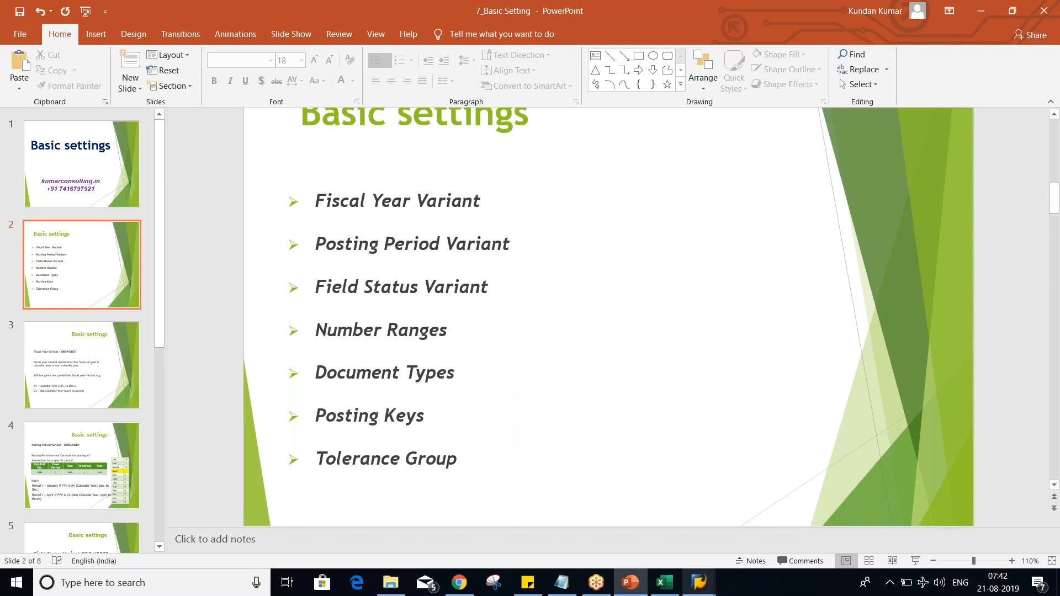
Step: Switch to Excel and select cell K8 below the example rows on Sheet3
left_click(665, 582)
left_click(554, 360)
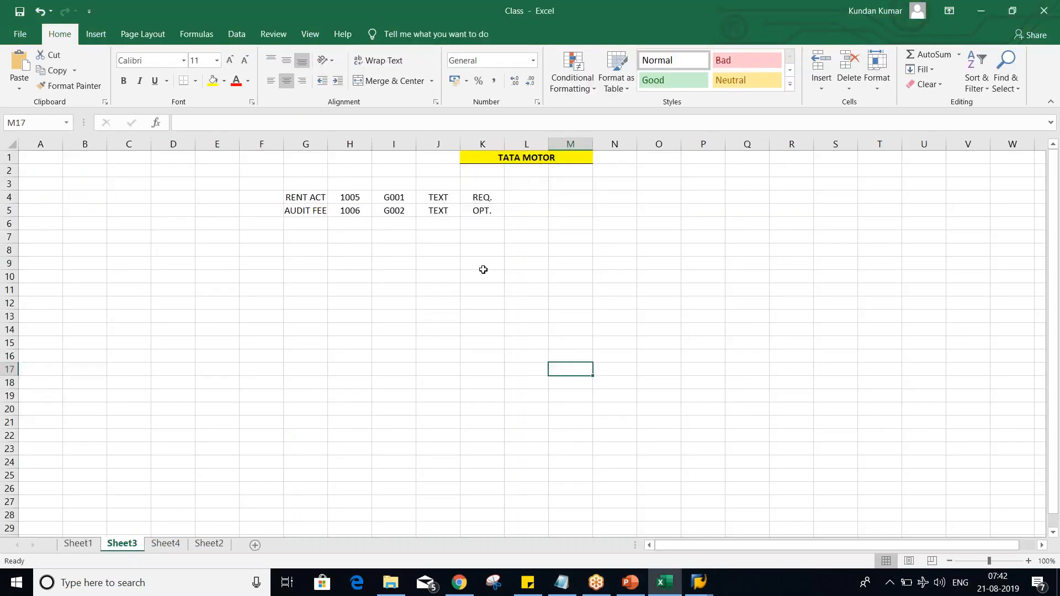
left_click(452, 258)
left_click(481, 249)
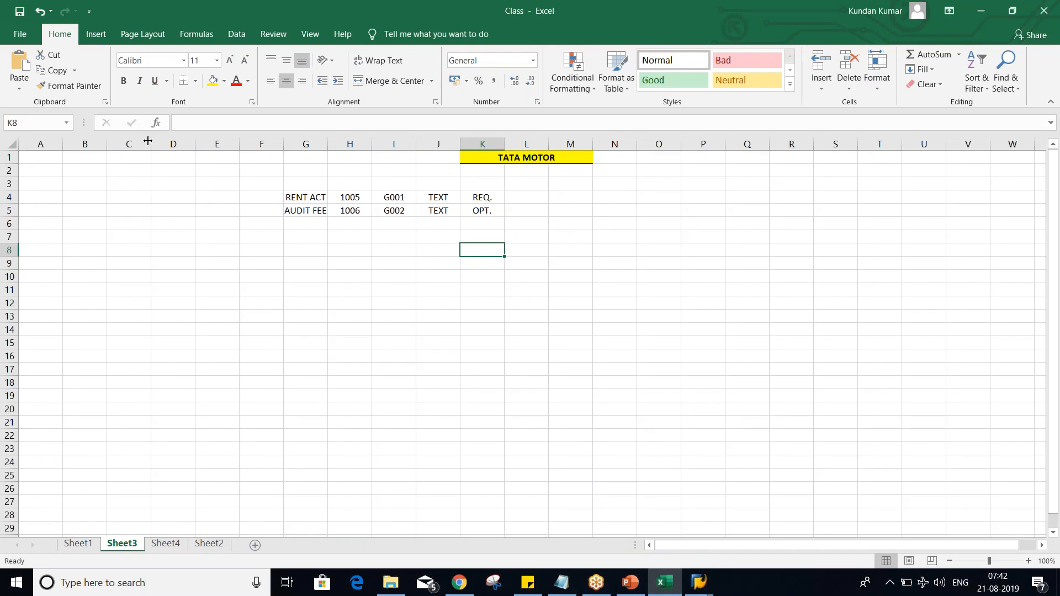
Step: Widen column C on Sheet3 and enter RENT ACT DR. in C2 with the amount 1000 in D2
left_click_drag(152, 143, 215, 149)
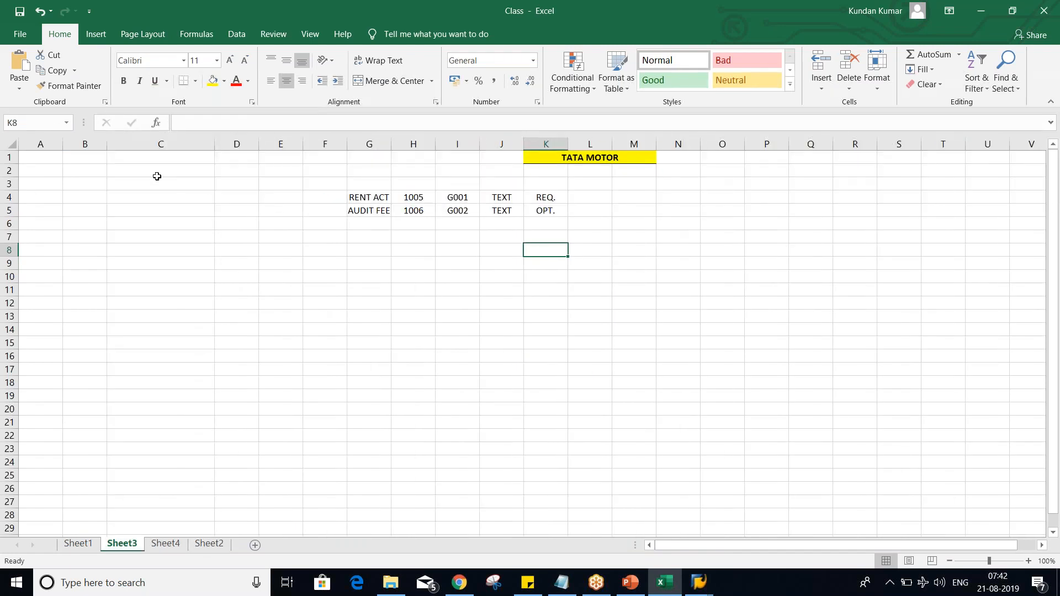
left_click(360, 199)
left_click(157, 168)
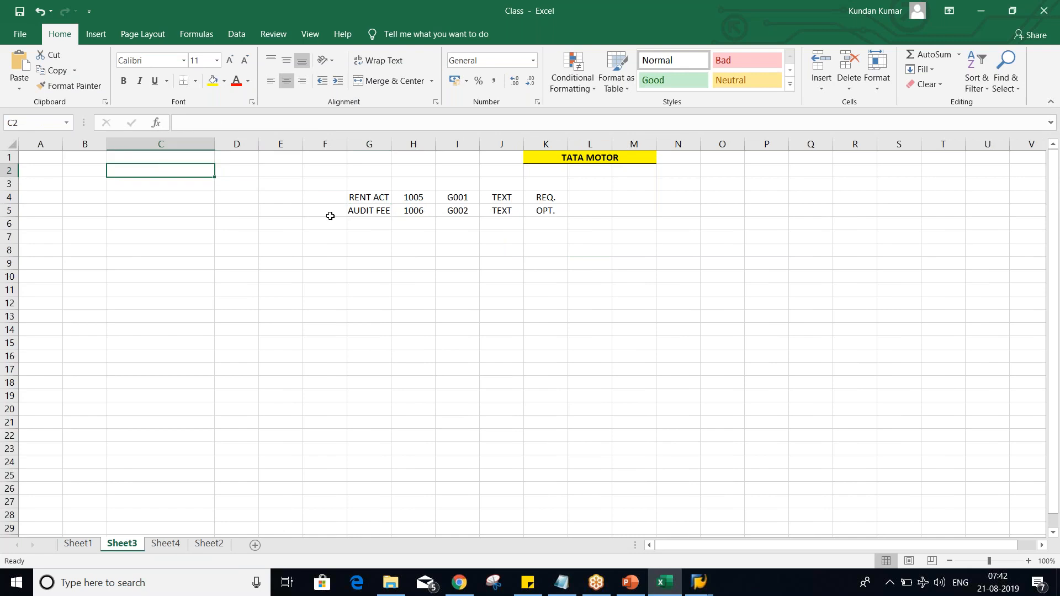
type("RENT A")
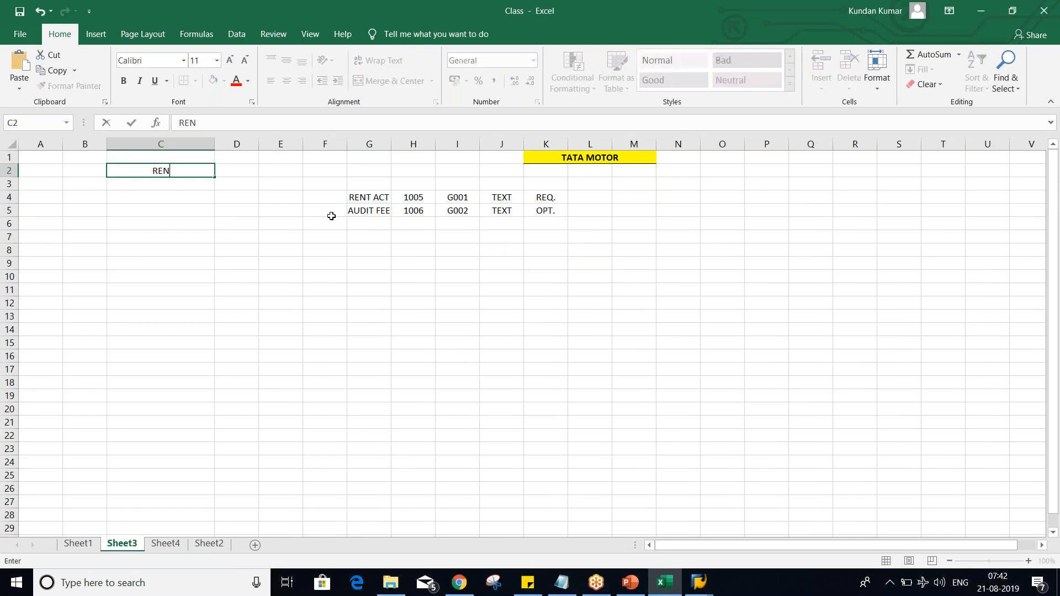
type("T ACT DR.")
key("Tab")
type("1000")
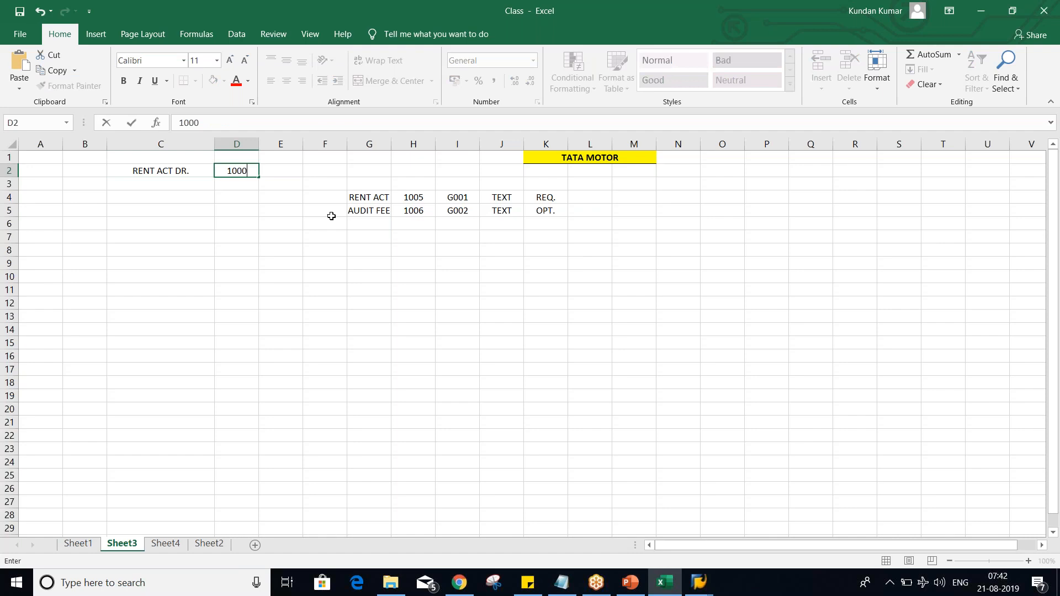
key("Return")
Step: Enter BANK ACT CR. in C3 with the amount 1000 in D3
type("BANK ACT")
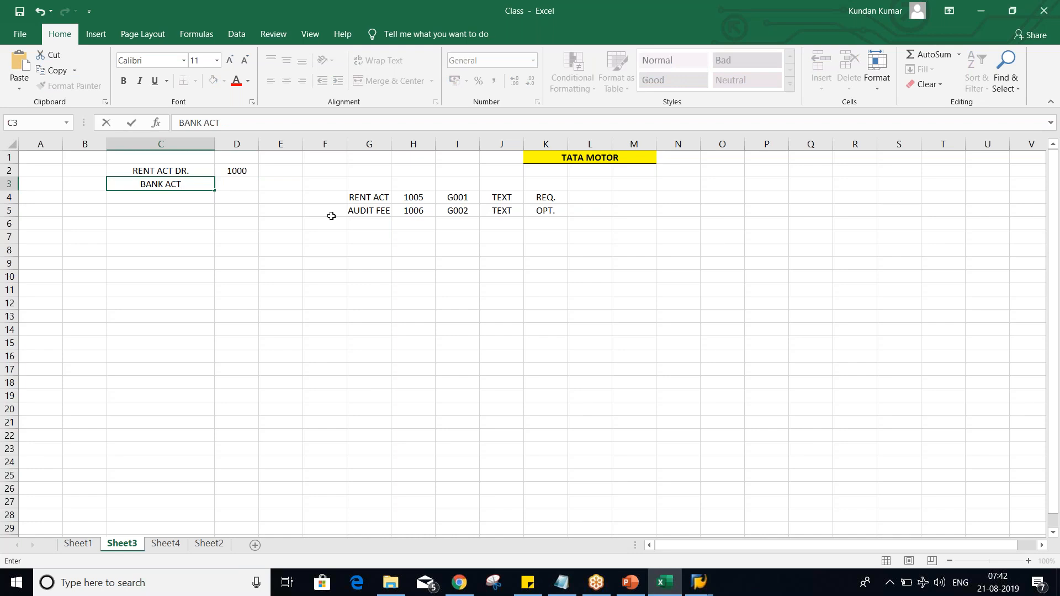
type(" CR.")
key("Tab")
type("1000")
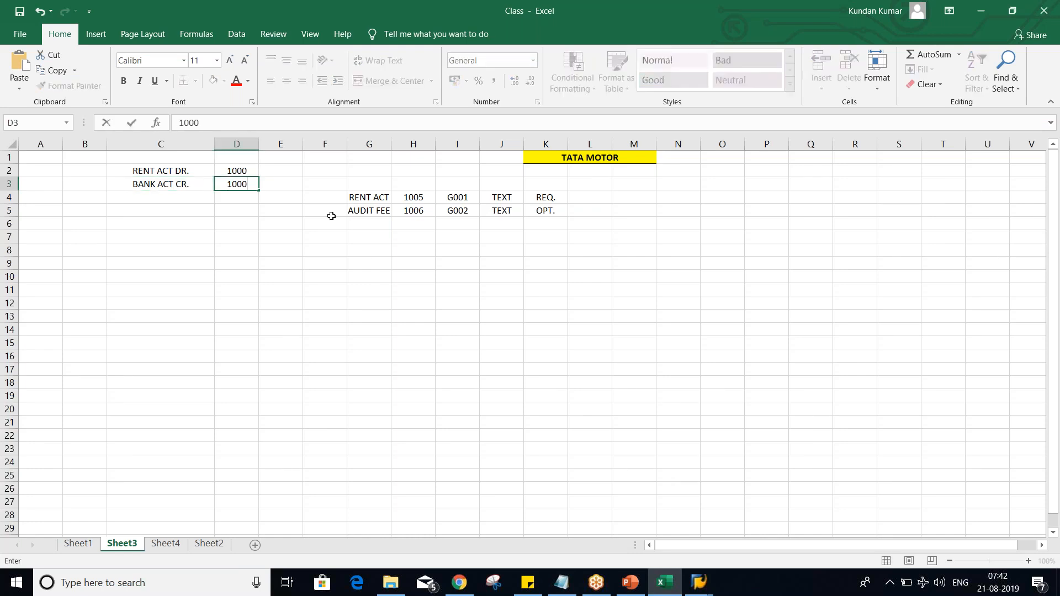
key("Return")
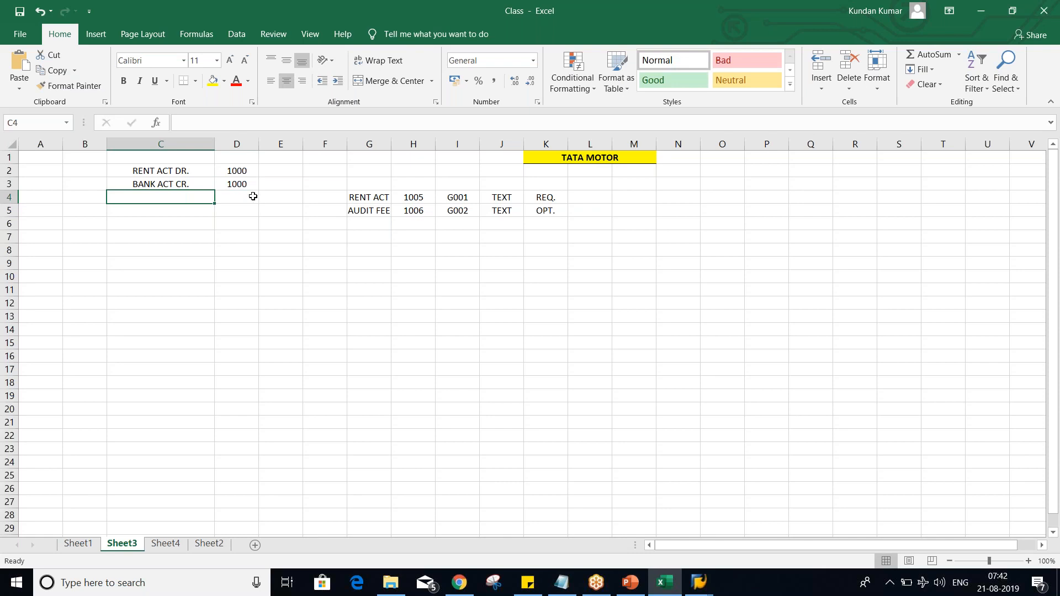
left_click_drag(188, 171, 241, 182)
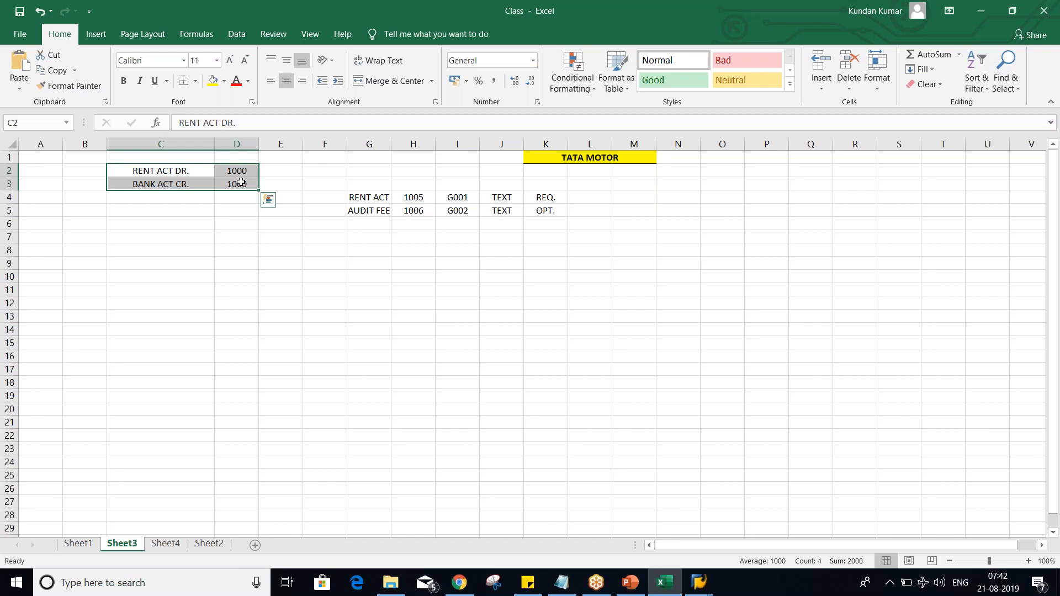
left_click(160, 277)
left_click(178, 174)
left_click_drag(178, 173, 236, 184)
left_click(233, 240)
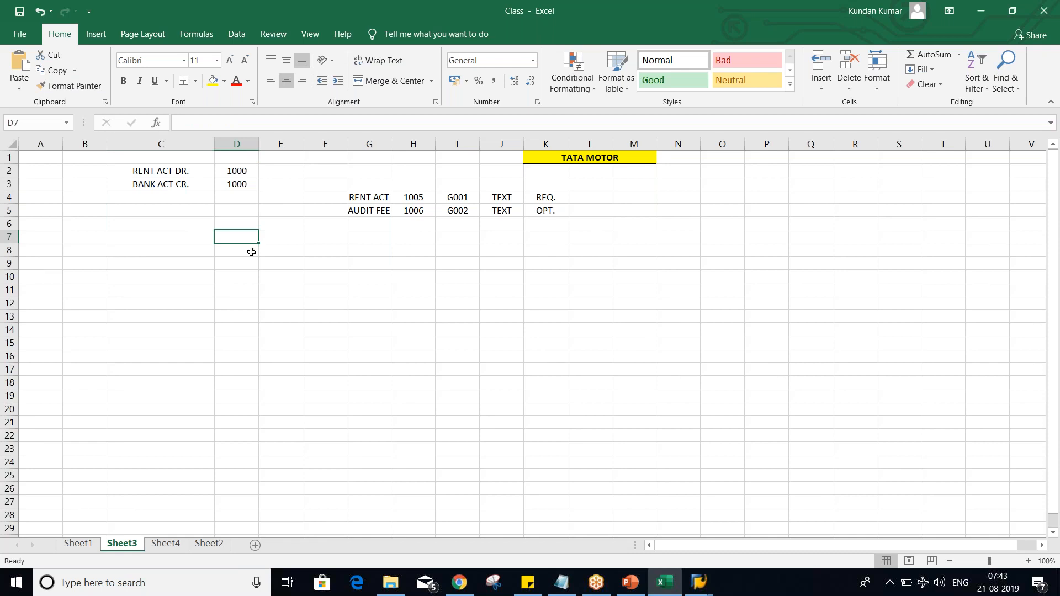
left_click(408, 241)
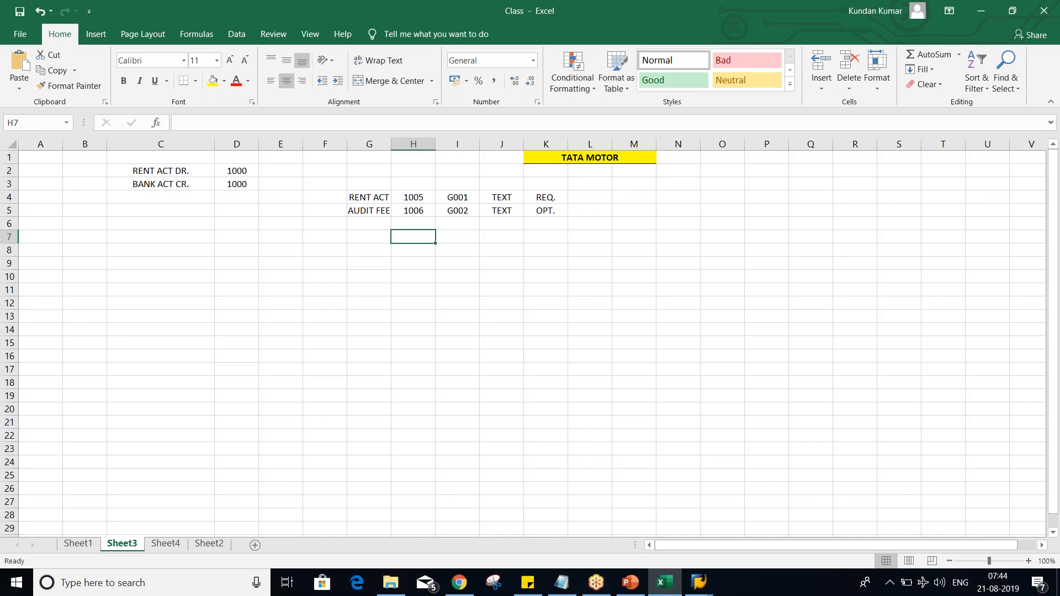
Step: Switch to SAP and open transaction FBN1 for accounting document number ranges
key("alt+Tab")
key("alt+Tab")
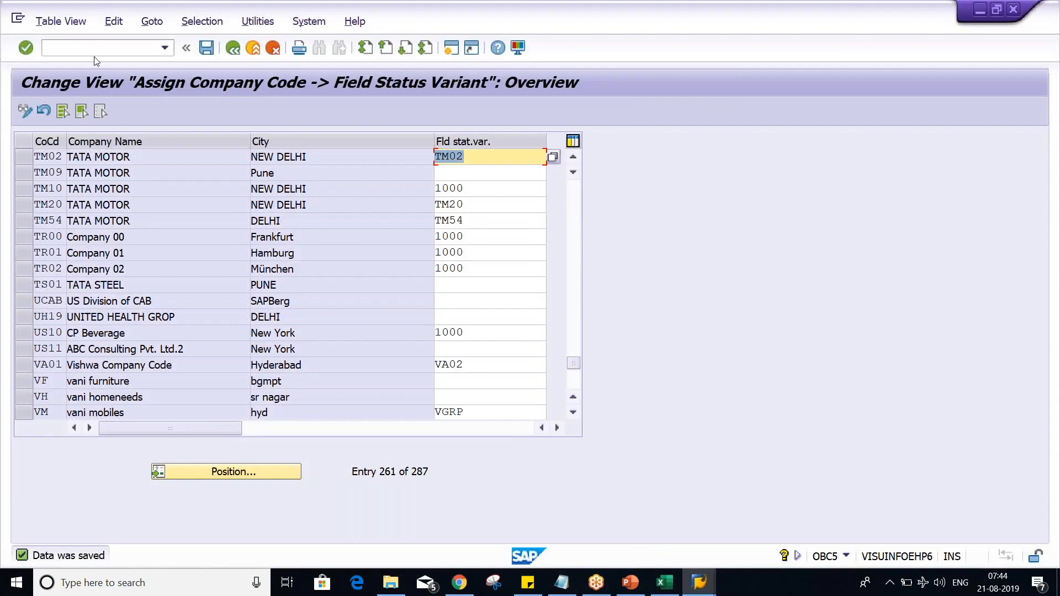
left_click(99, 44)
type("/N")
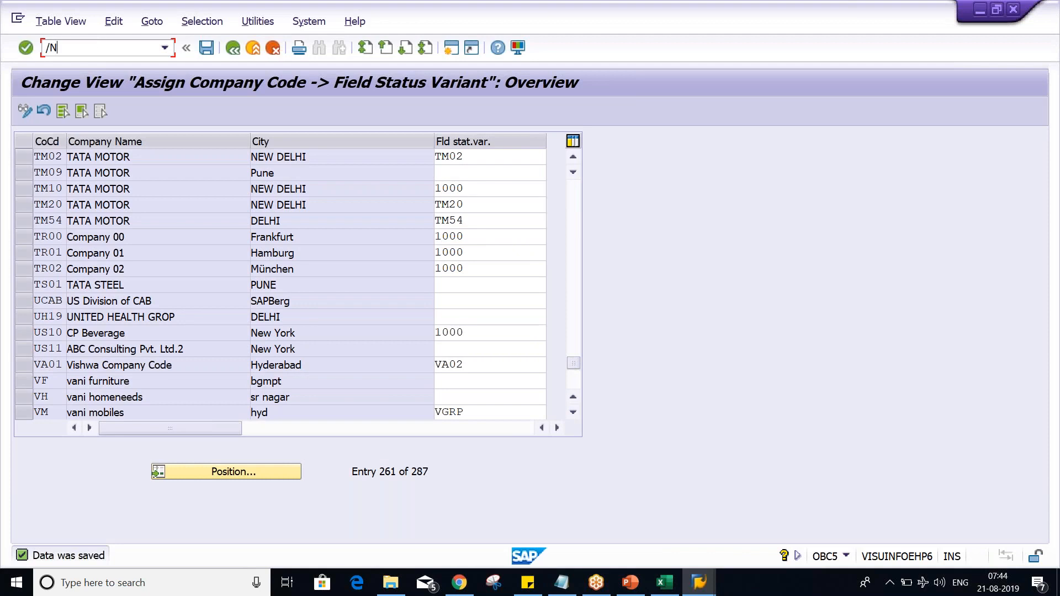
type("FBN1")
key("Return")
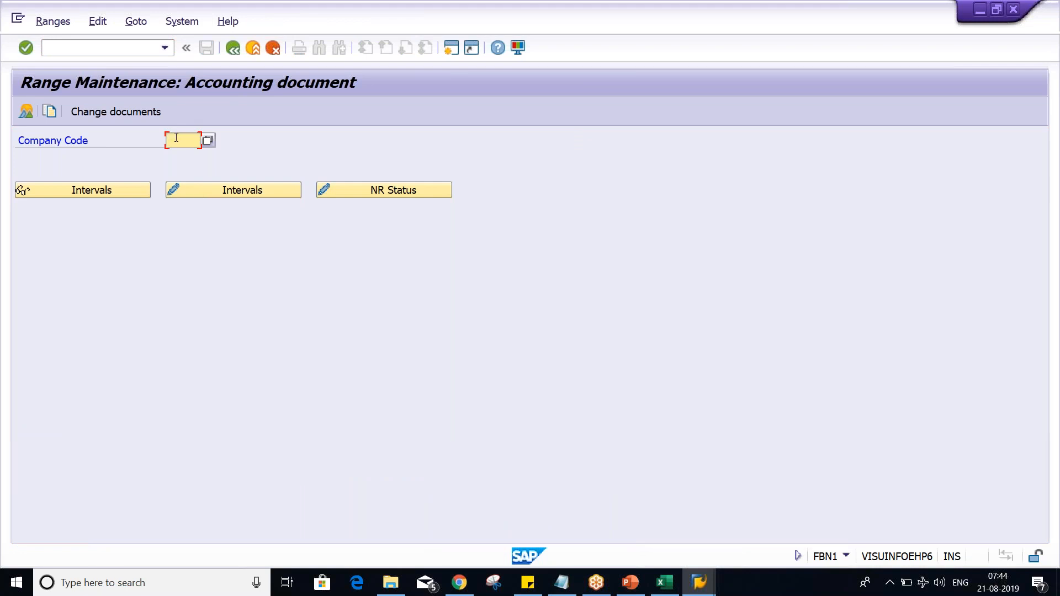
Step: Switch to Excel and give the journal entry in C2:D3 an outside border and a yellow fill
left_click(677, 588)
left_click_drag(178, 171, 236, 184)
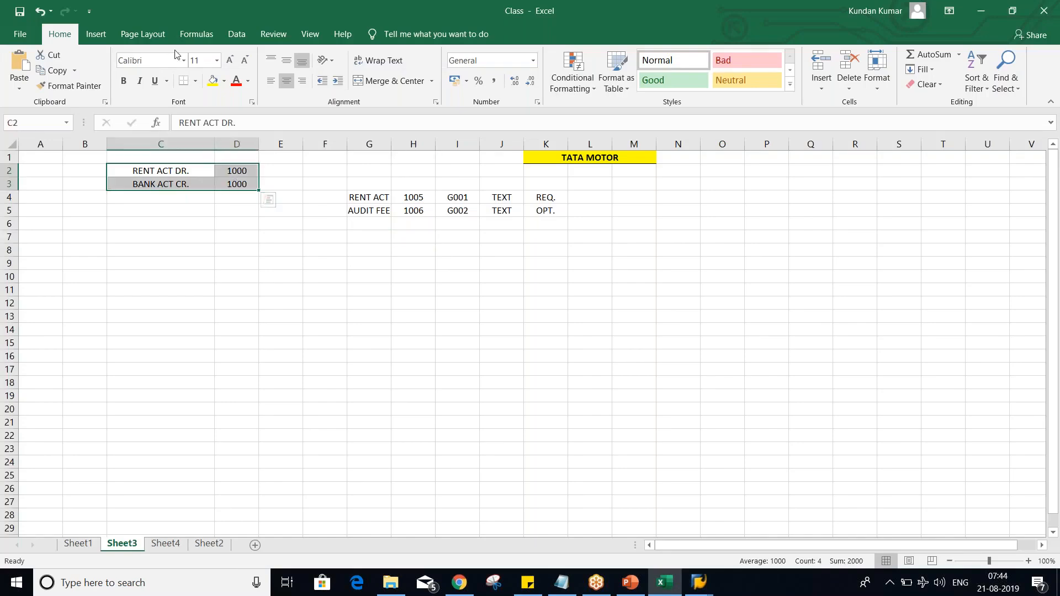
left_click(196, 83)
left_click(231, 230)
left_click(213, 80)
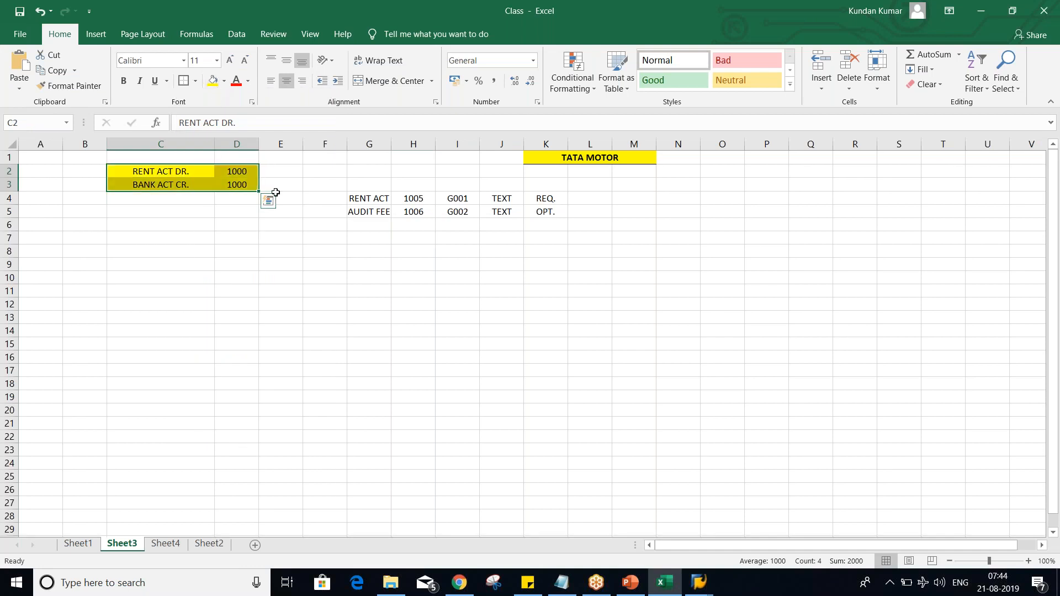
left_click(176, 210)
Step: Enter the document number 1000 in C4, directly below the journal entry
left_click(177, 197)
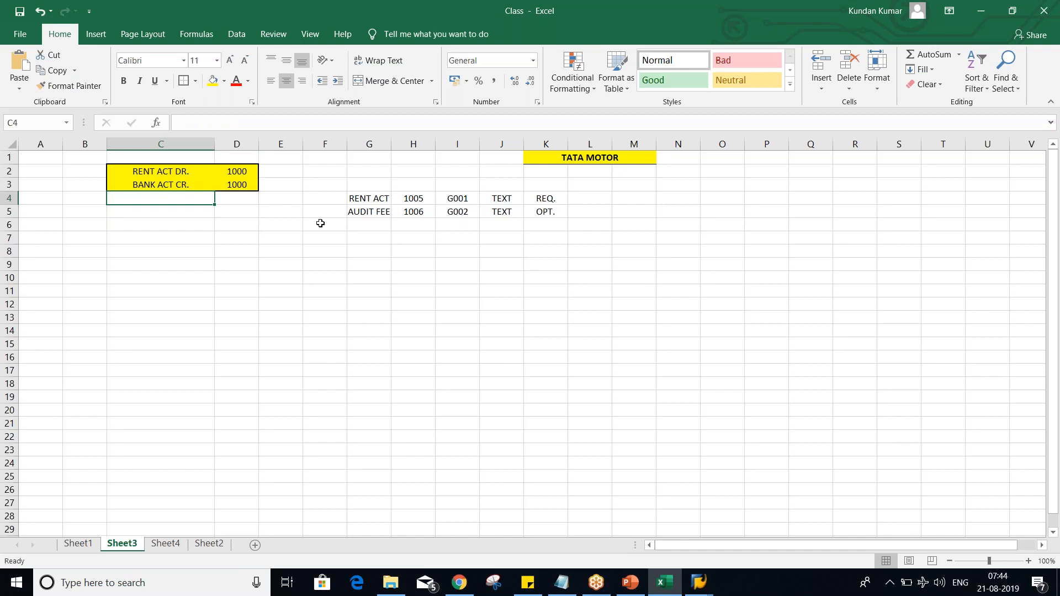
type("1")
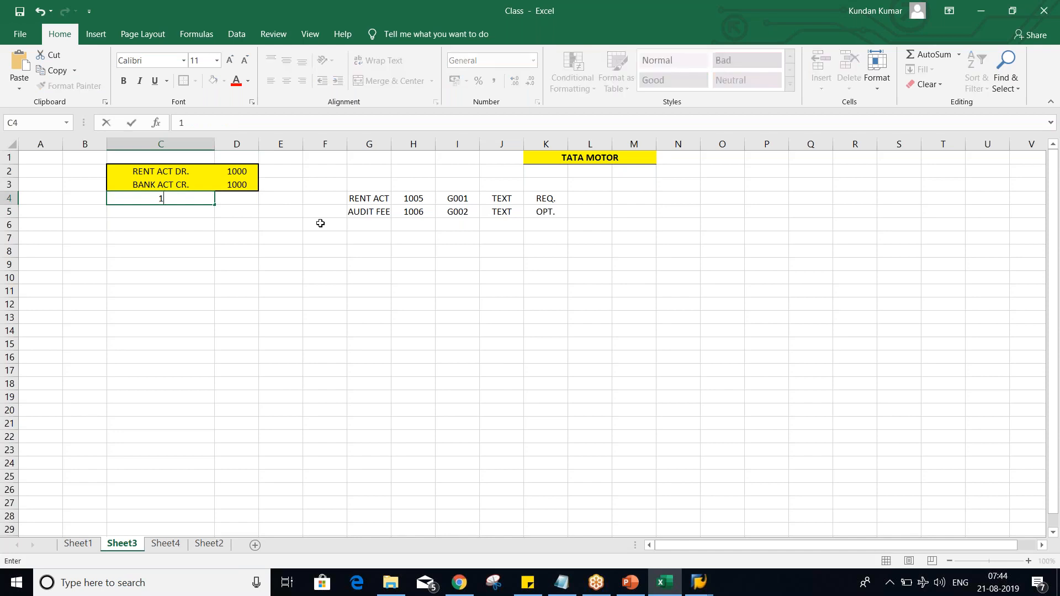
type("000")
key("Return")
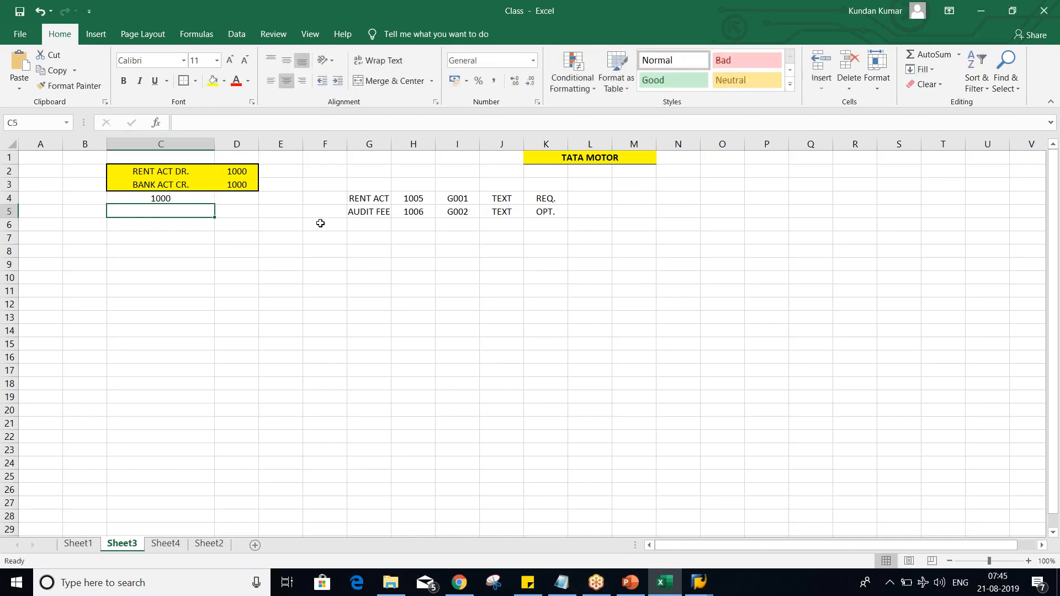
Step: Set the rent debit amount in D2 and the bank credit amount in D3 to 4500
left_click(224, 173)
key("Right")
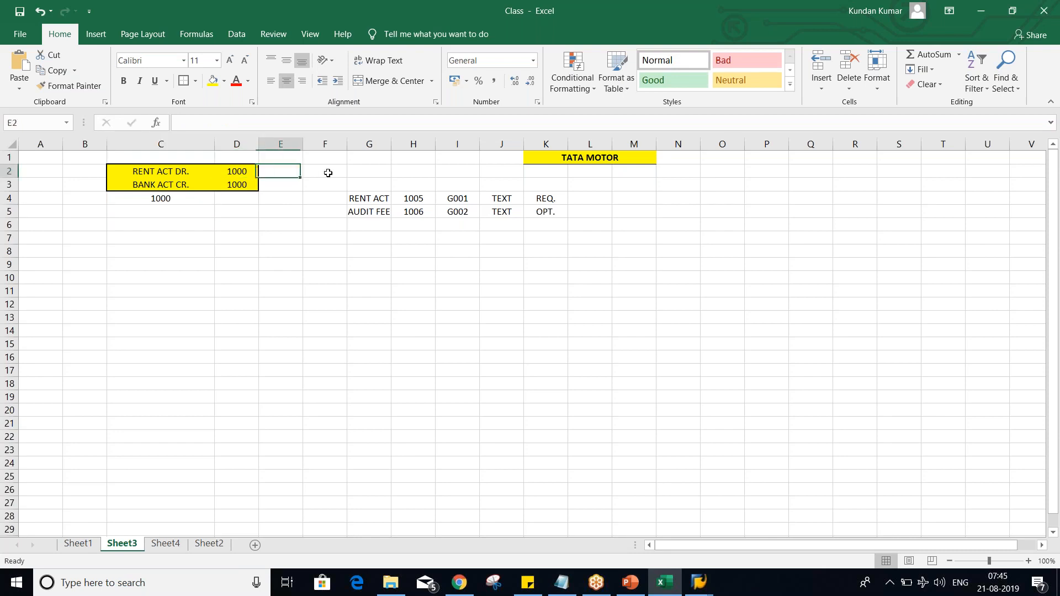
left_click(230, 173)
type("4500")
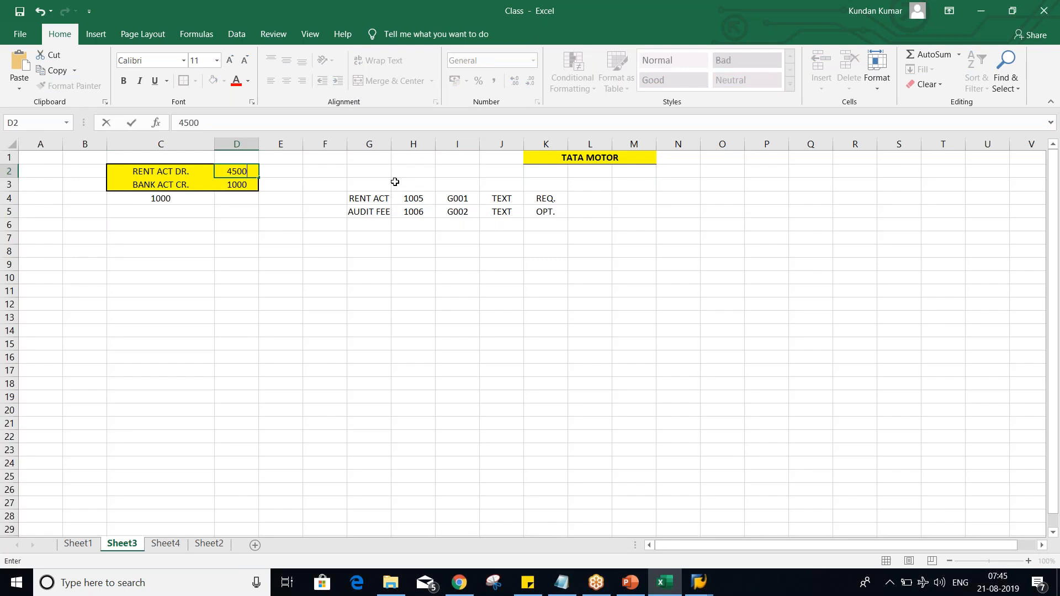
key("Return")
type("4500")
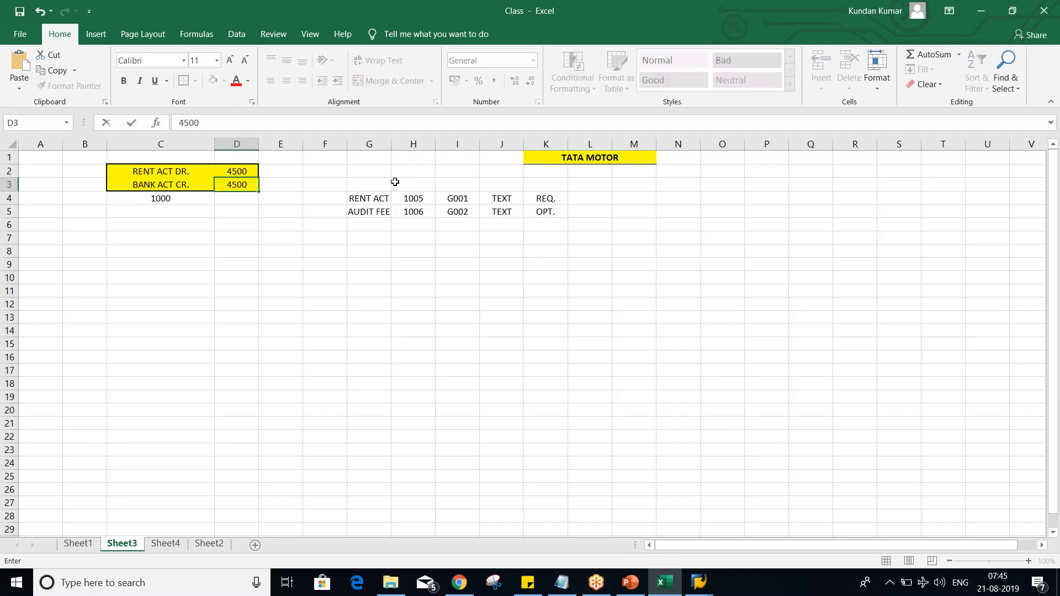
key("Return")
Step: Continue the document numbers in column C with 1001 in C5 and 1002 in C6
left_click(181, 198)
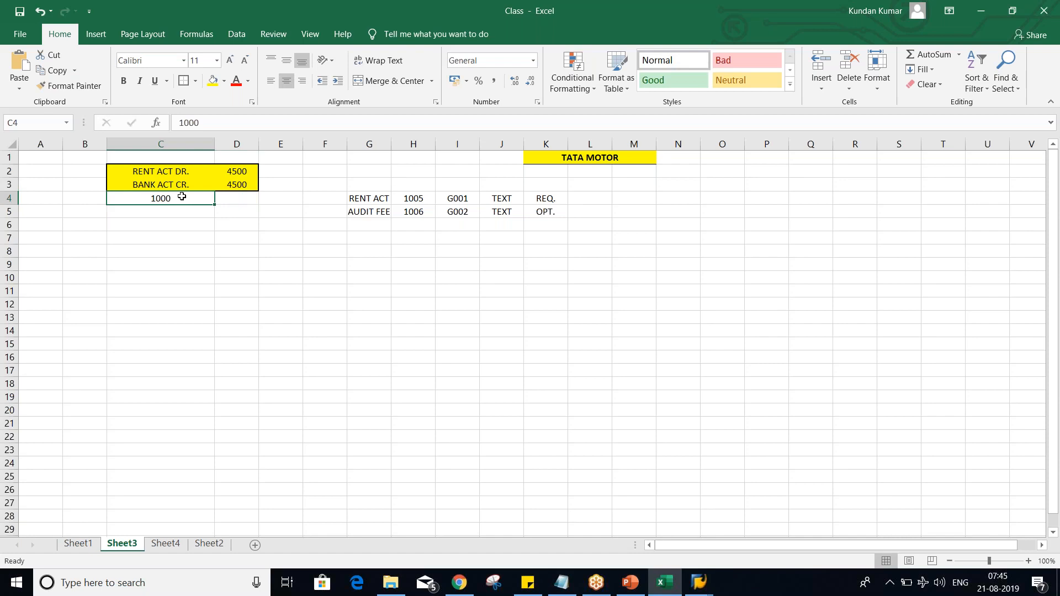
left_click(179, 212)
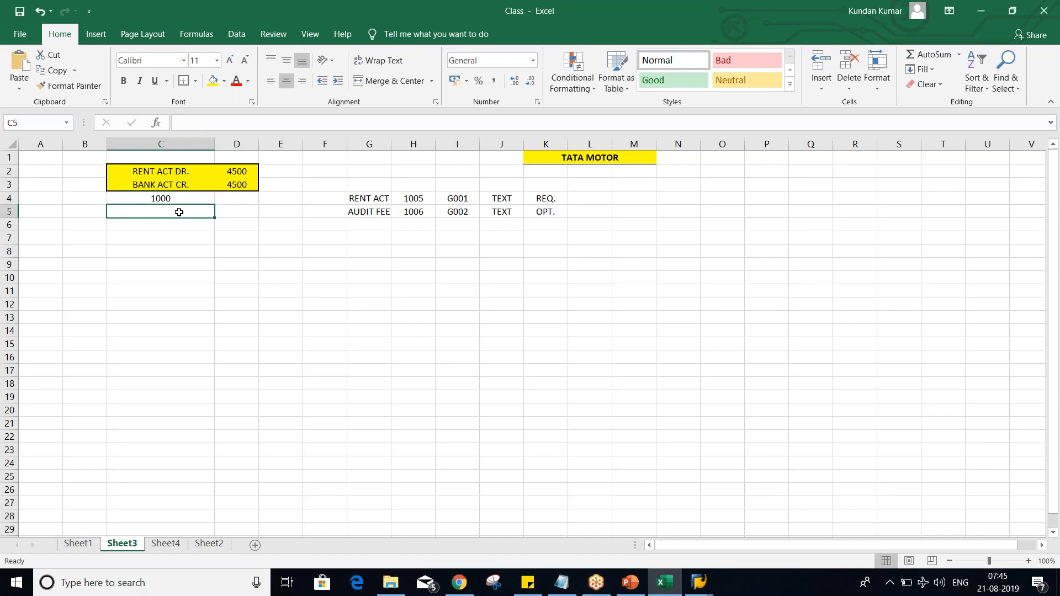
type("1001")
key("Return")
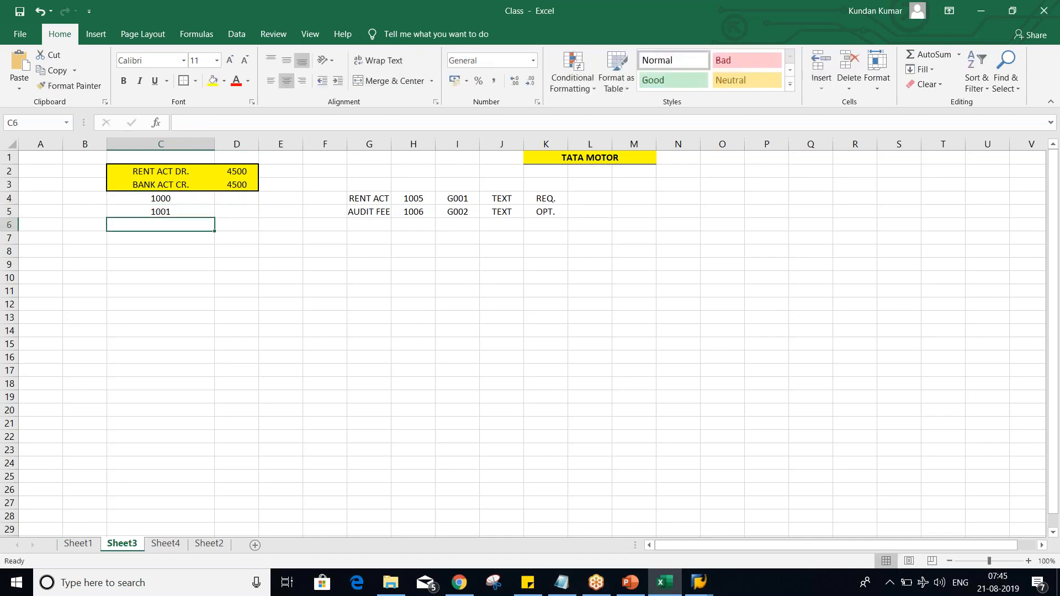
type("1002")
key("Return")
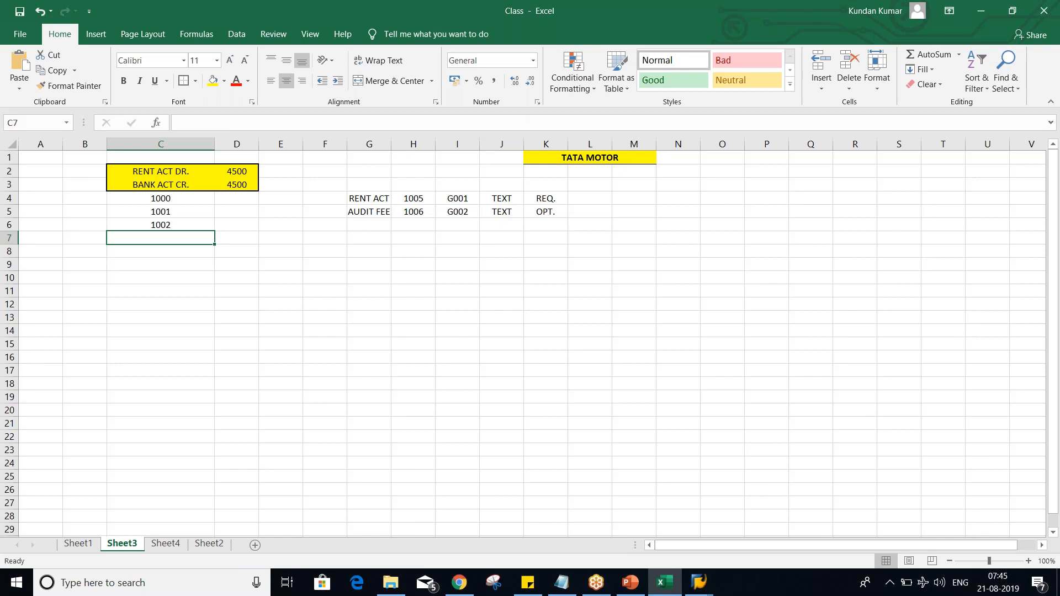
Step: Switch to SAP and open the number range intervals of company code TM02 for changing
key("alt+Tab")
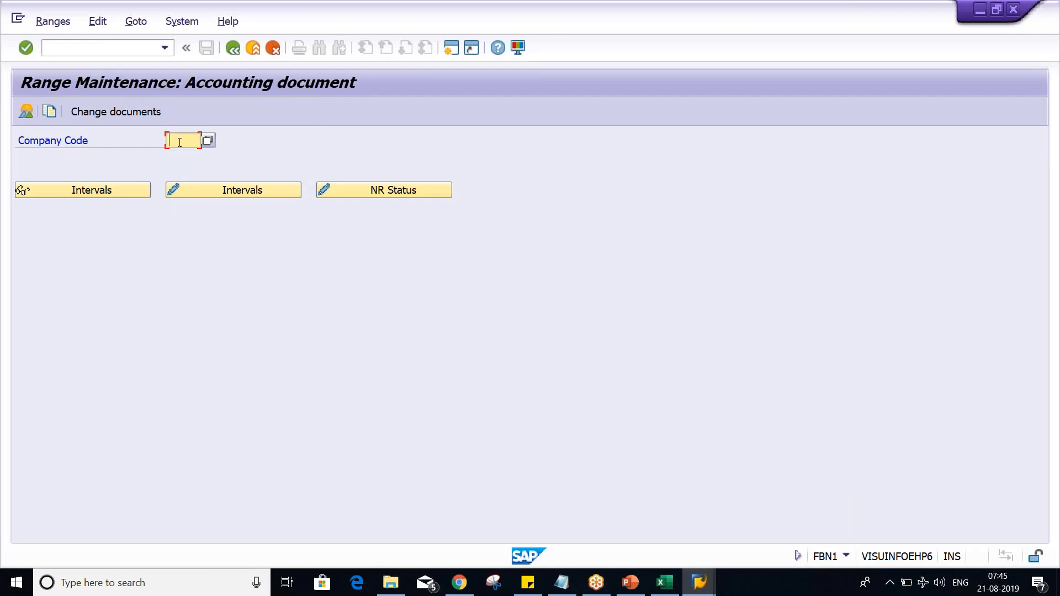
type("TM02")
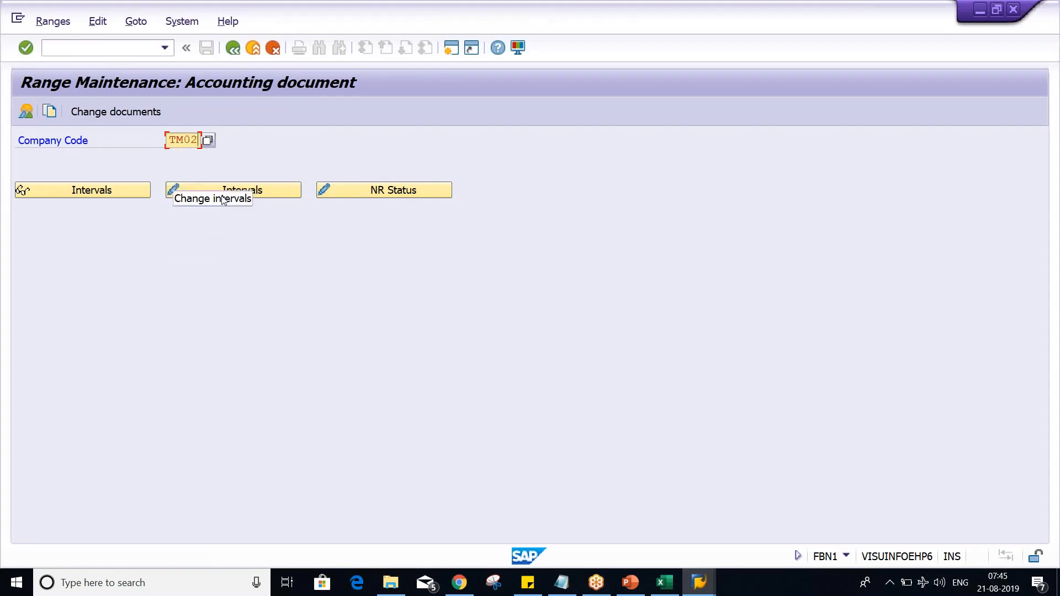
left_click(237, 188)
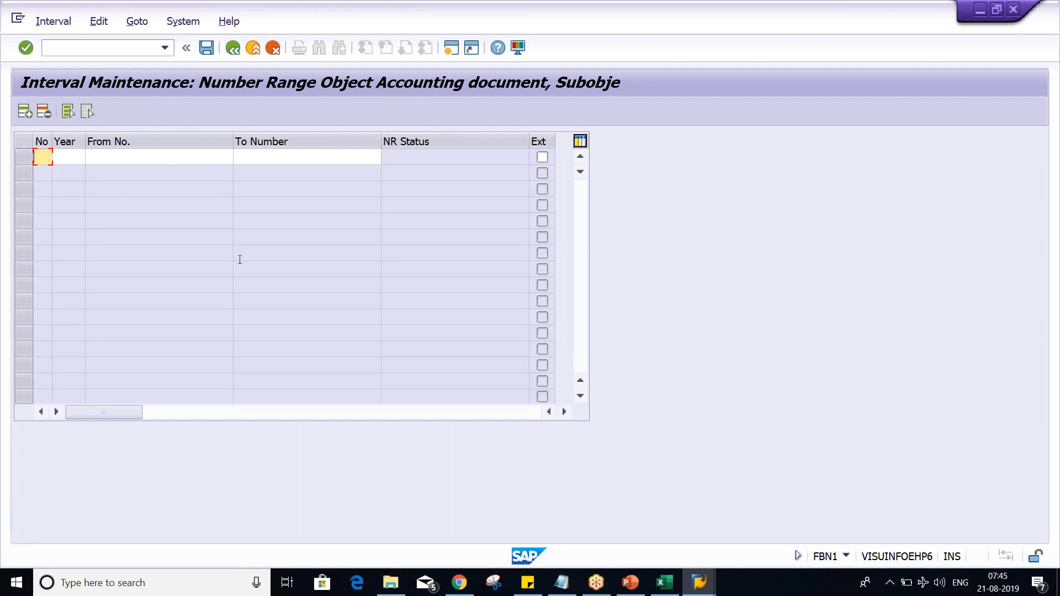
Step: Add number range interval 01 for year 2019, from number 1000 to number 1999
type("01")
key("Tab")
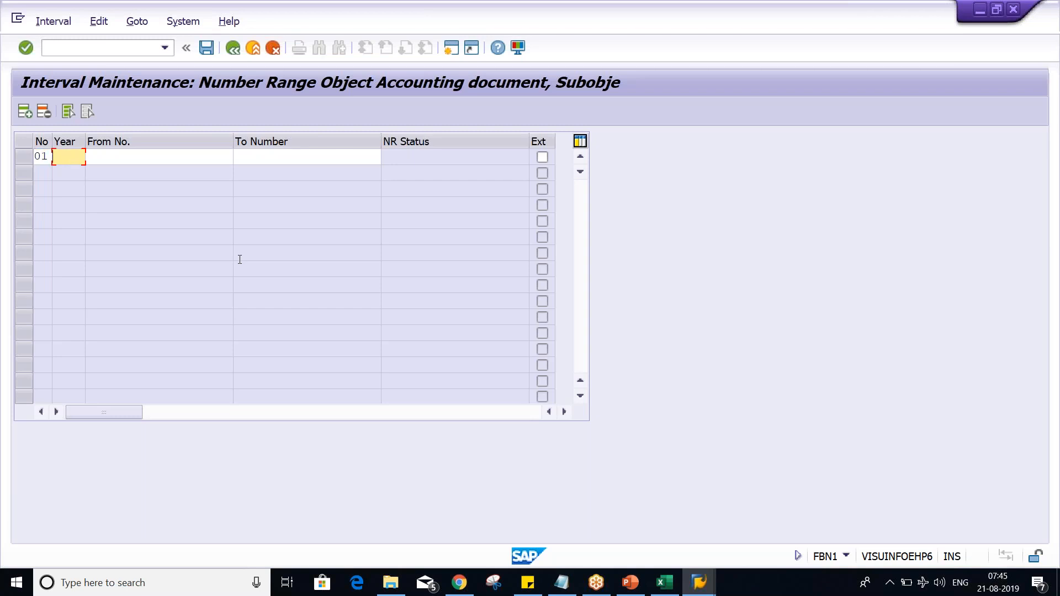
type("2019")
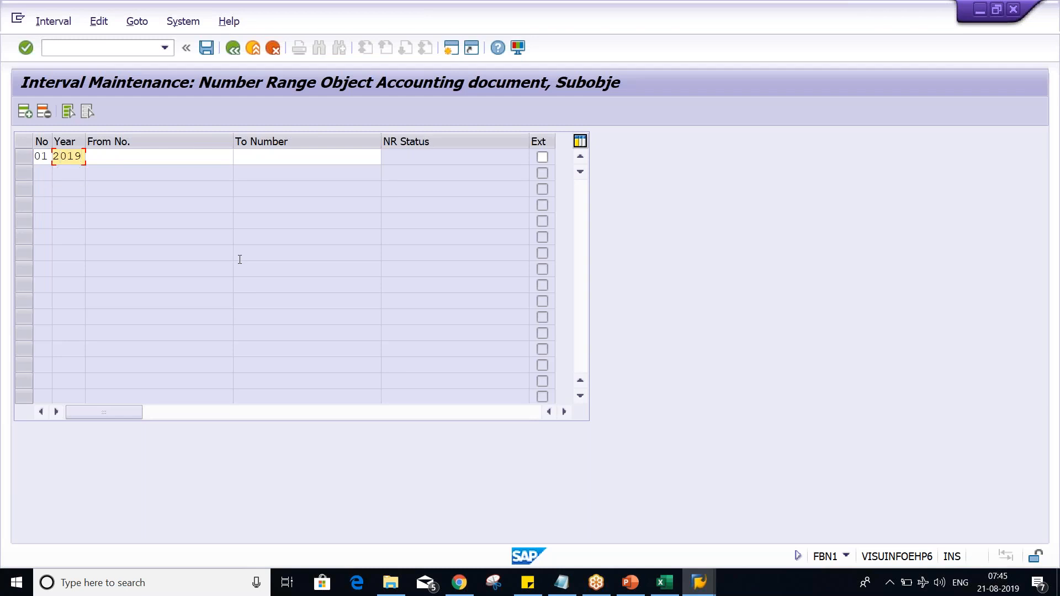
key("Tab")
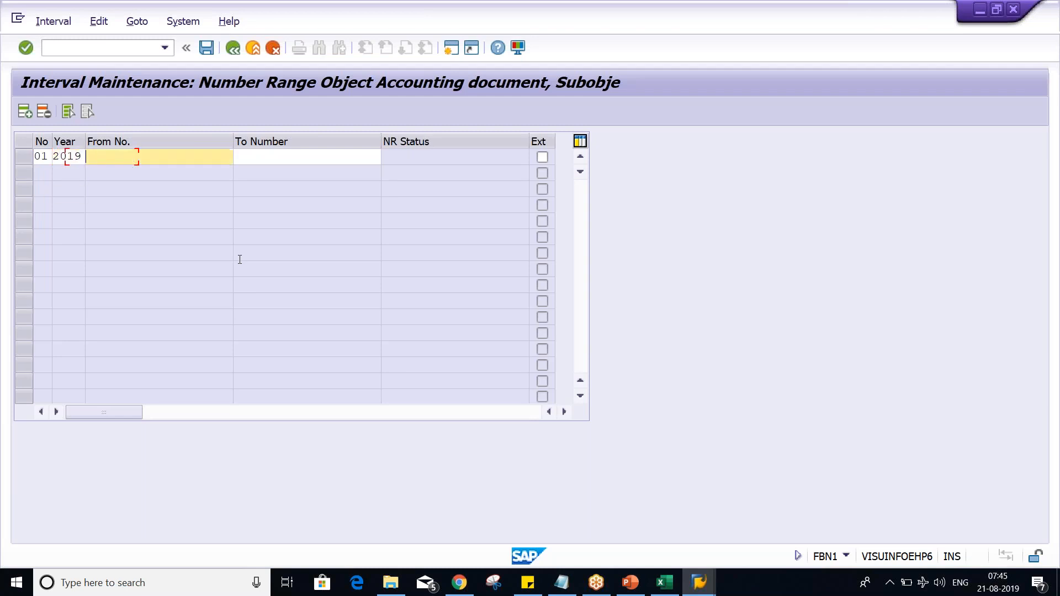
type("1000")
key("Tab")
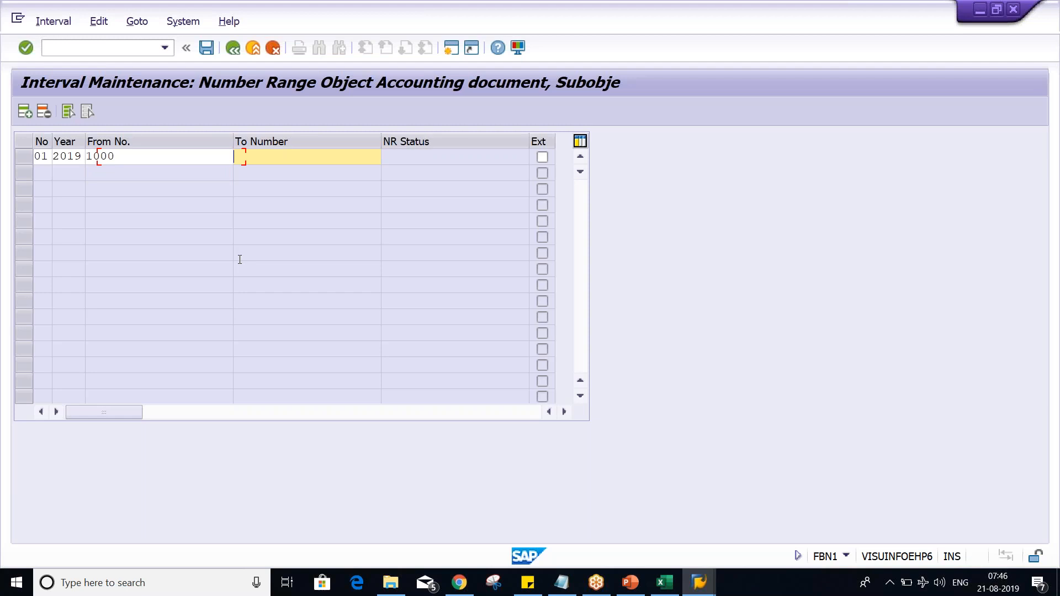
type("1999")
key("Return")
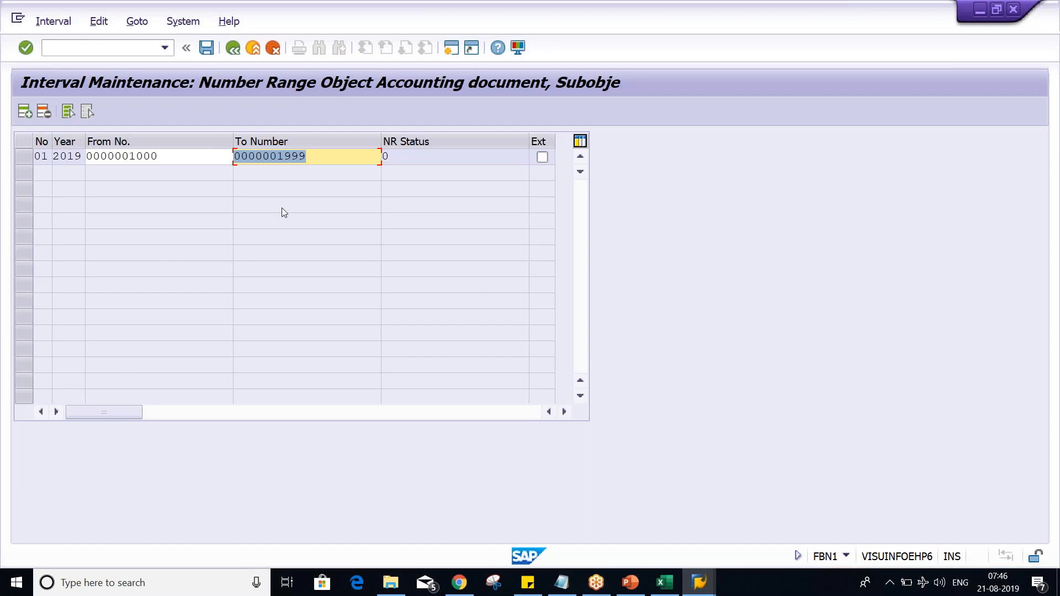
Step: Save the number range interval for company code TM02
left_click(195, 159)
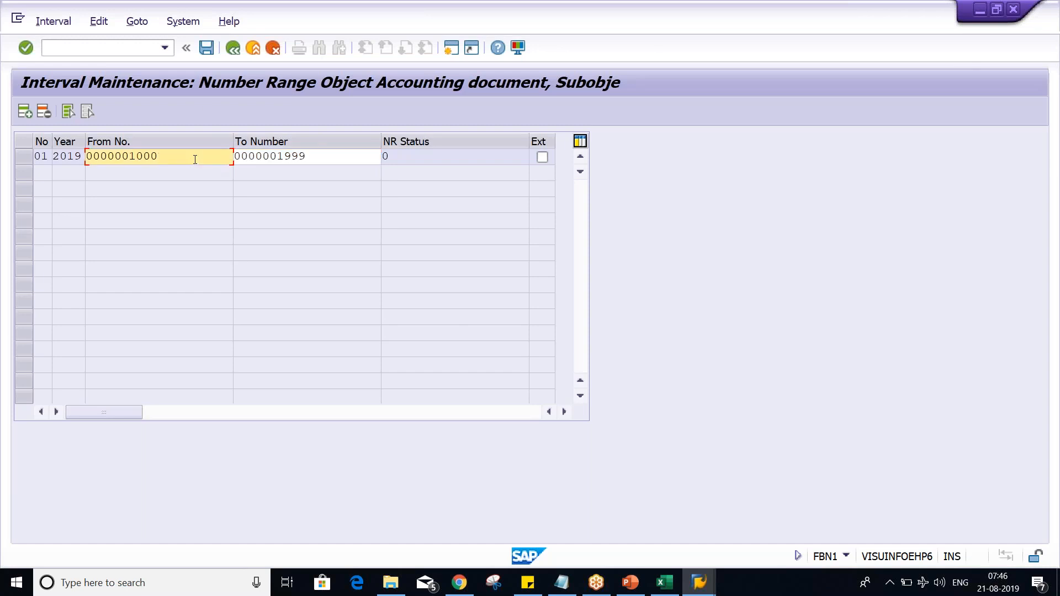
key("shift+Left")
key("shift+Left")
key("shift+Left")
key("shift+Left")
left_click(196, 159)
left_click(339, 159)
key("ctrl+s")
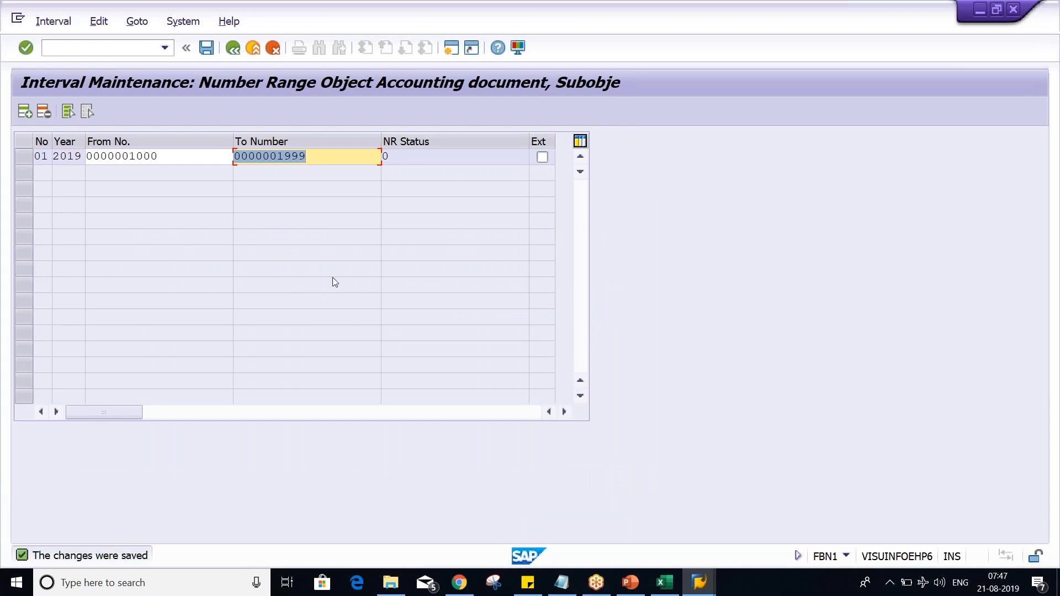
Step: Examine the start number, end number and NR status of interval 01 for year 2019
left_click(187, 164)
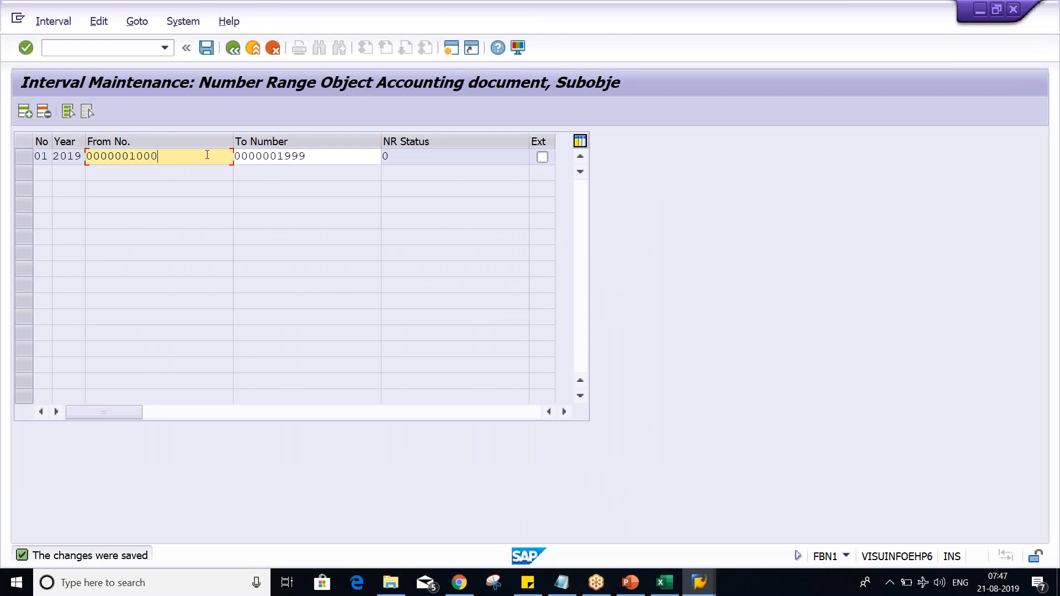
left_click_drag(178, 151, 128, 150)
left_click_drag(323, 158, 273, 157)
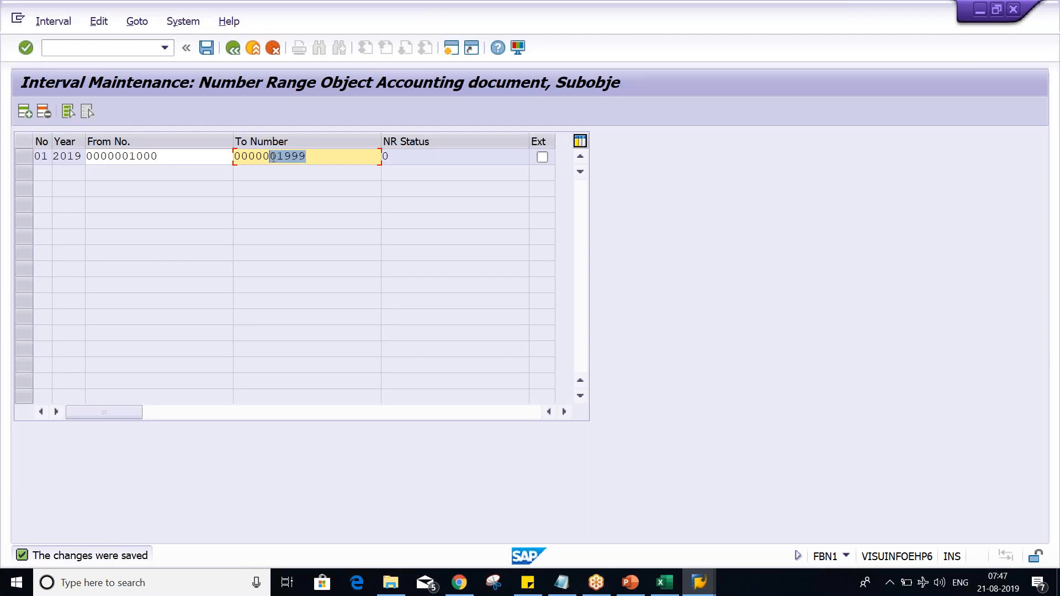
key("Return")
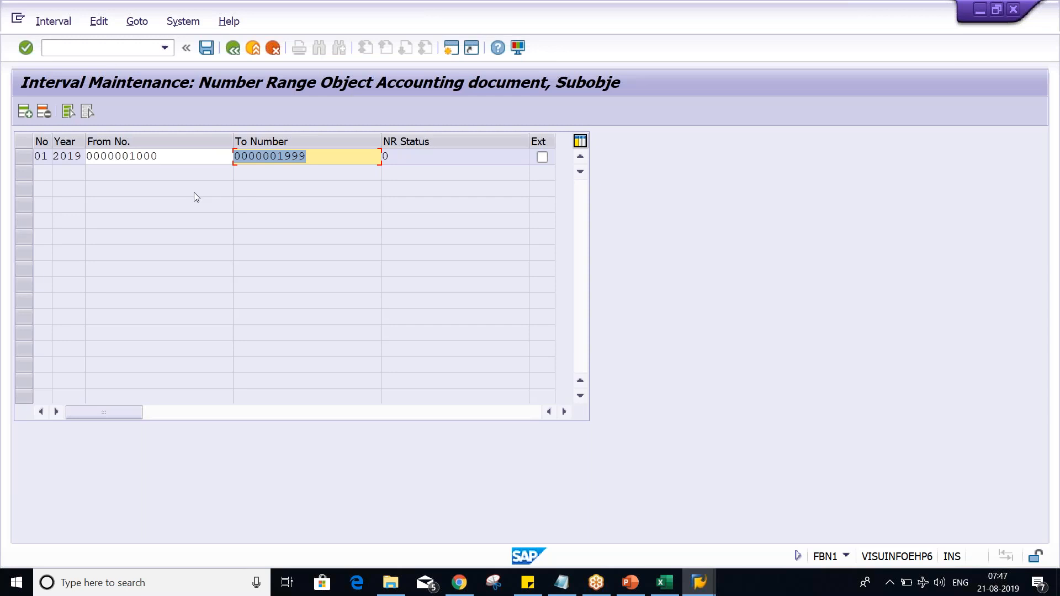
left_click(177, 159)
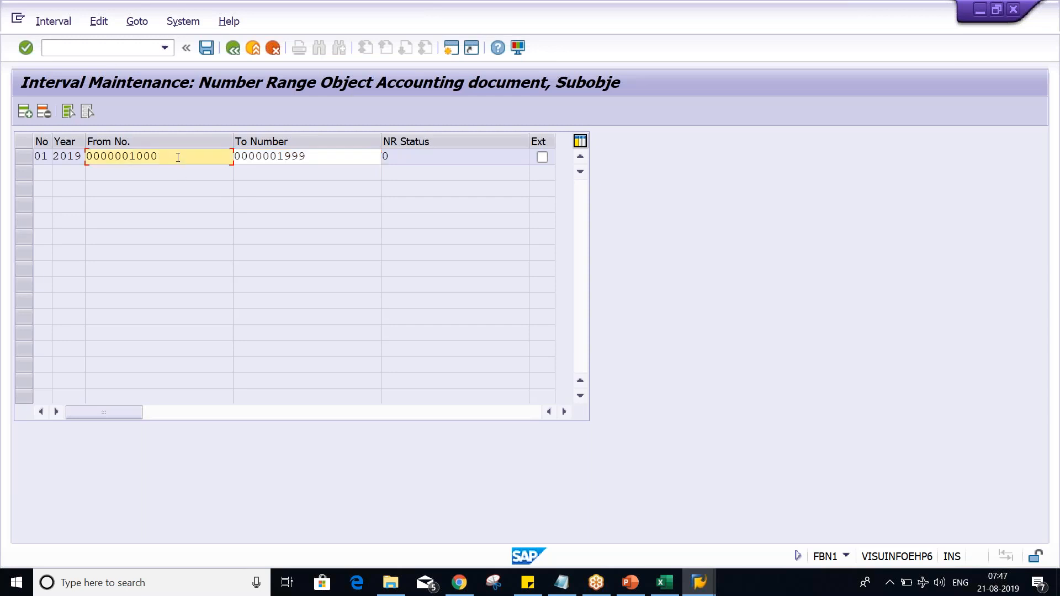
left_click(413, 160)
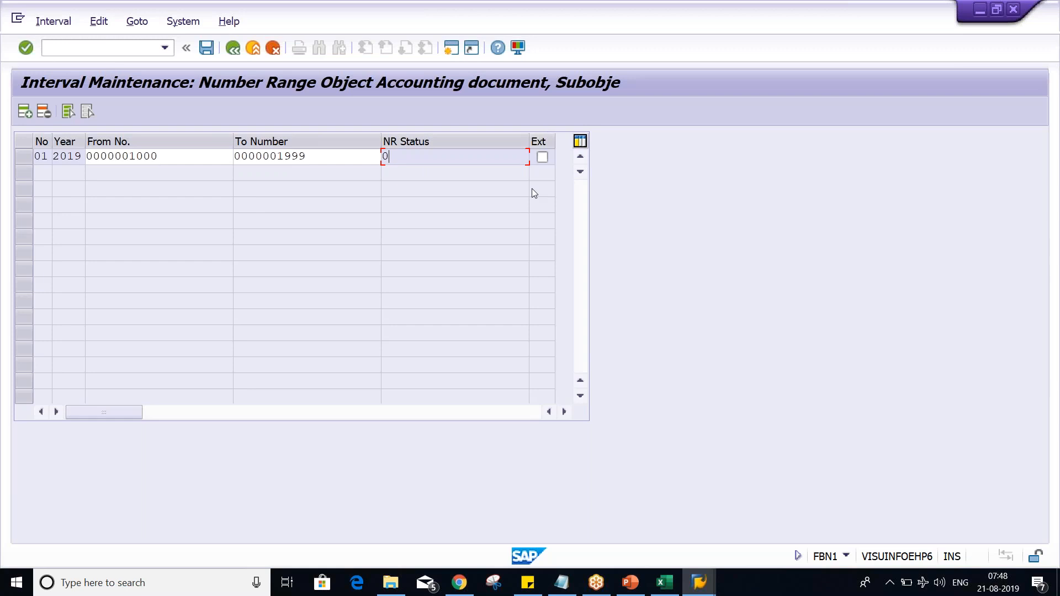
Step: Turn the external numbering option on and off again for interval 01 of year 2019
left_click(920, 442)
mouse_move(549, 129)
left_mouse_down()
mouse_move(519, 138)
mouse_move(530, 165)
mouse_move(559, 163)
mouse_move(567, 143)
mouse_move(547, 128)
left_mouse_up()
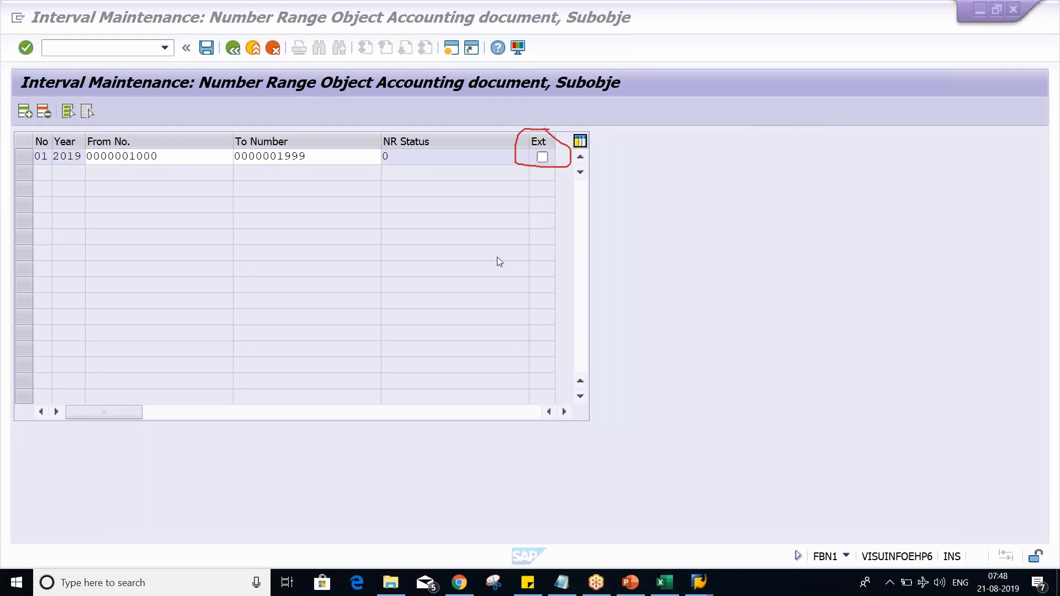
left_click(542, 158)
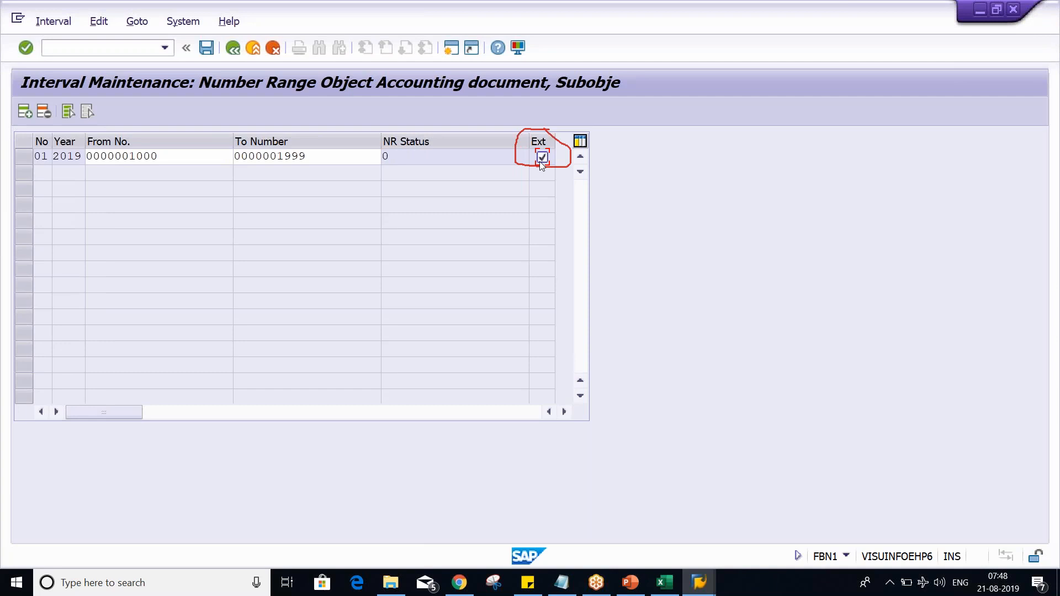
left_click(540, 161)
left_click(1016, 445)
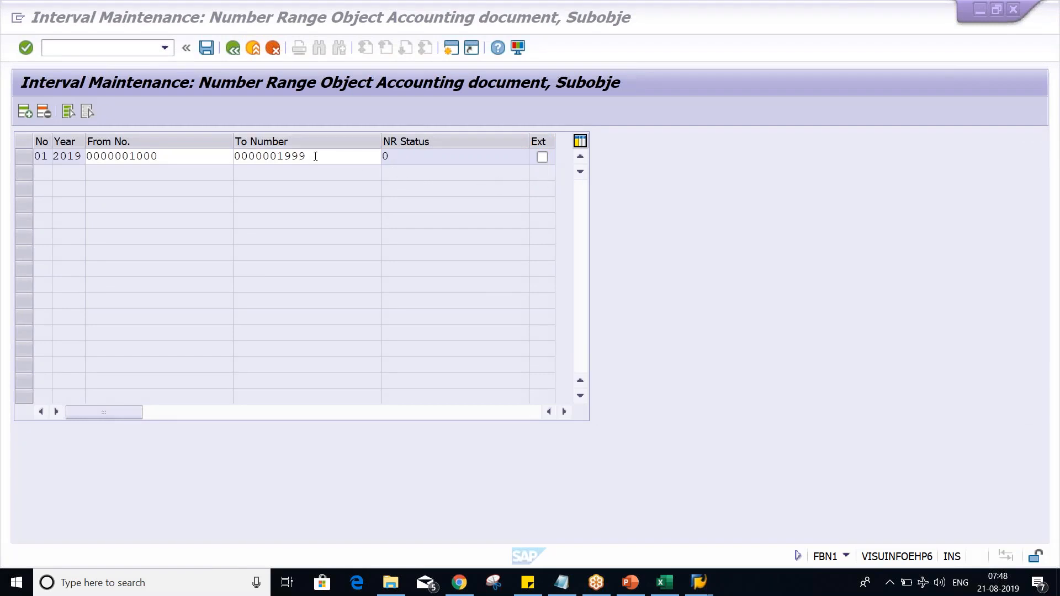
Step: Switch to Excel and check the bank account entry and document number 1000 below it in column C
left_click(665, 583)
key("Up")
key("Up")
key("Up")
key("Up")
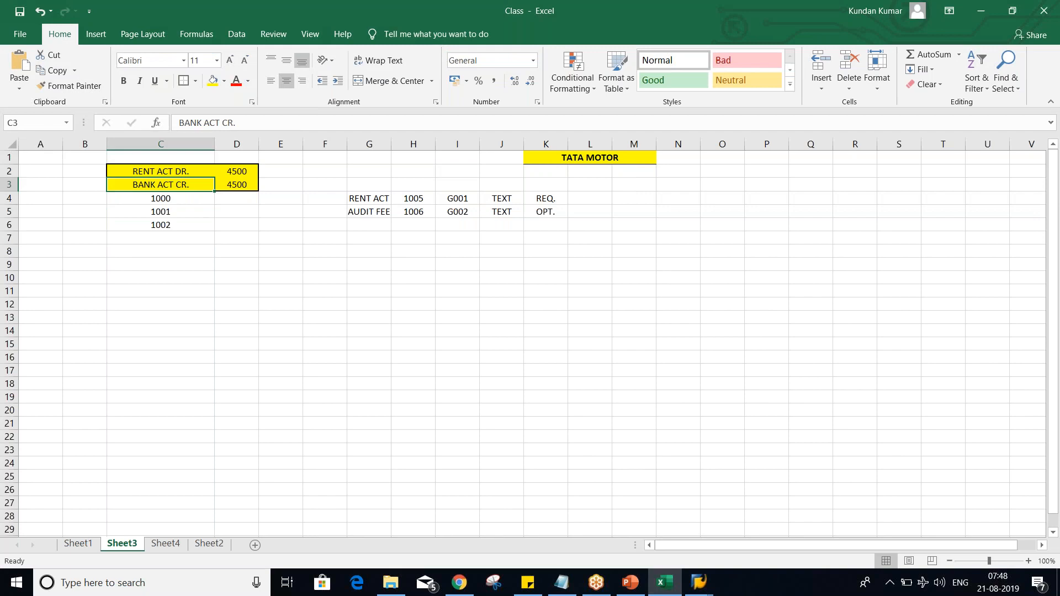
left_click(169, 198)
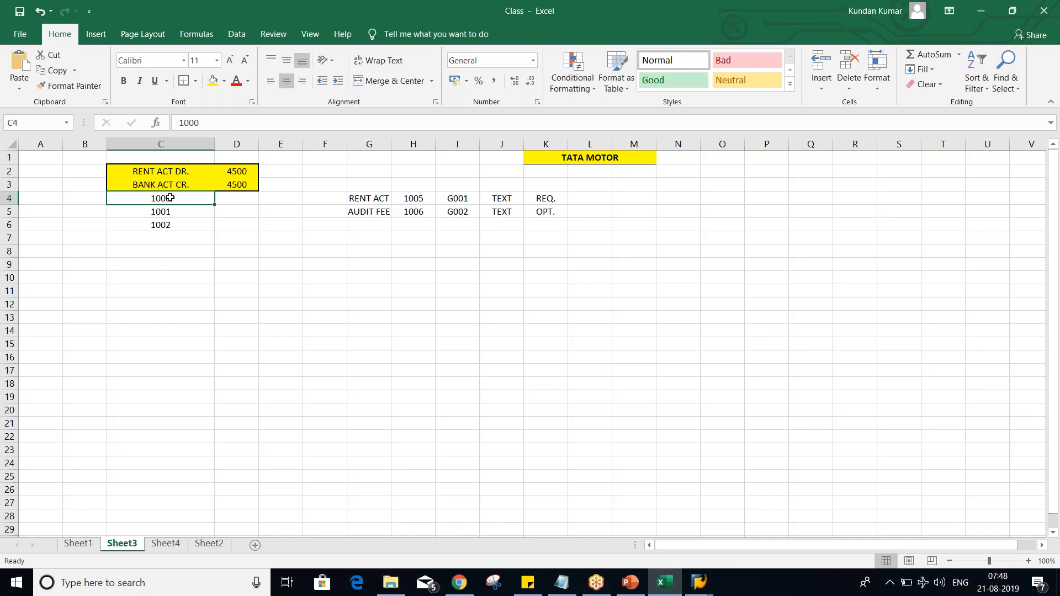
Step: Switch back to SAP, mark interval 01 as external while reviewing its start and end numbers, and clear the mark
key("alt+Tab")
left_click(542, 158)
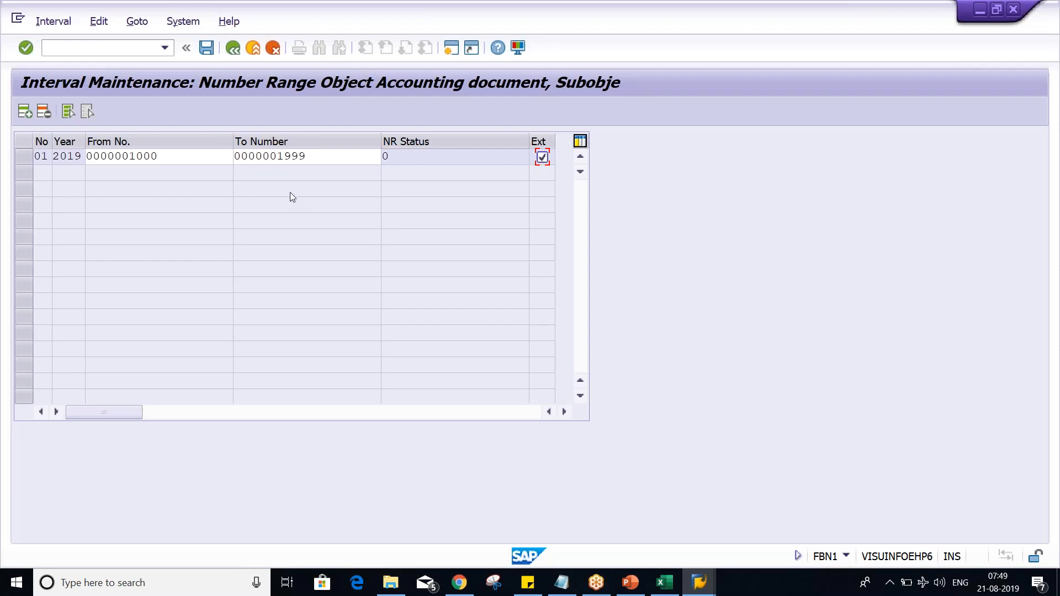
left_click(323, 156)
left_click(187, 156)
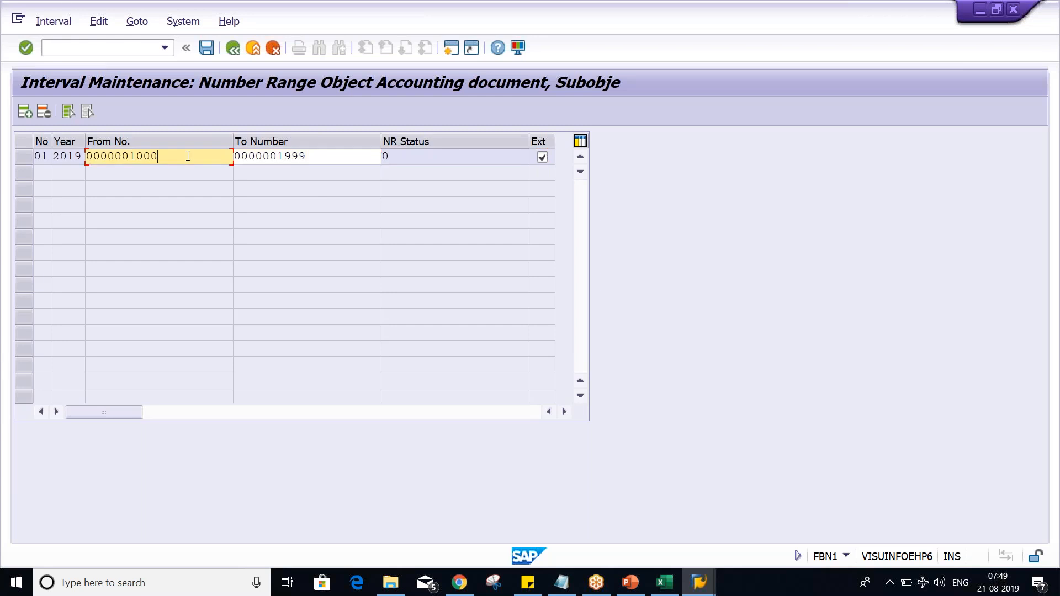
left_click(357, 160)
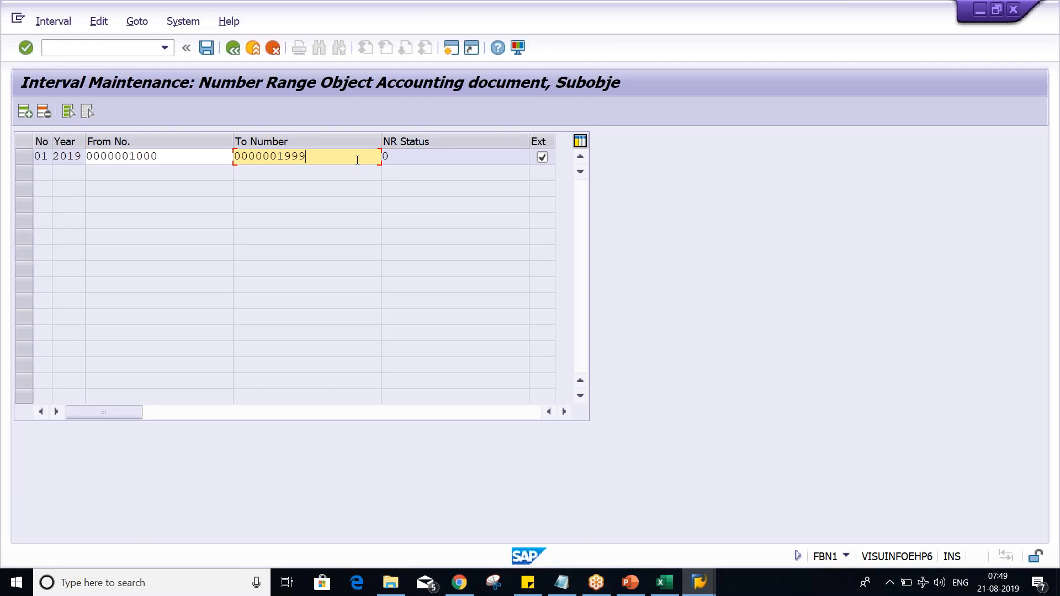
left_click(542, 157)
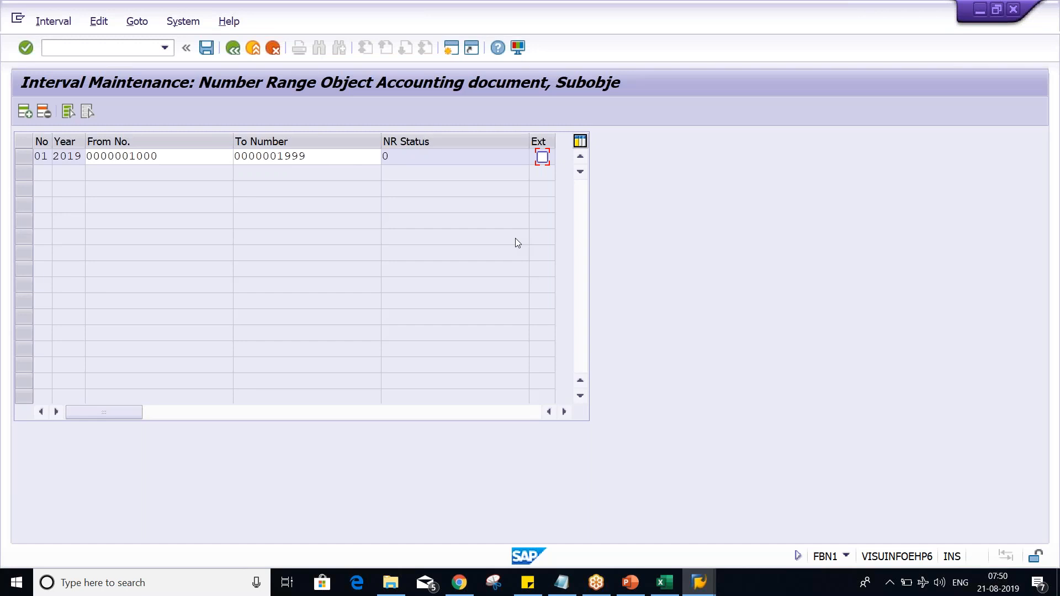
Step: Check the Number Ranges item in the PowerPoint list of basic settings and return to the SAP interval table
left_click(336, 156)
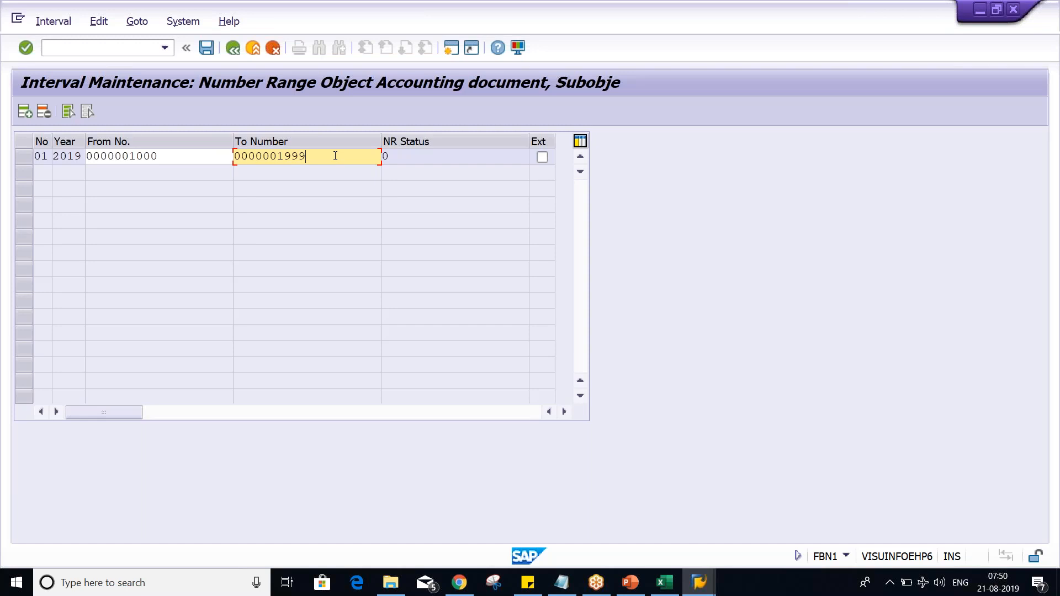
key("Return")
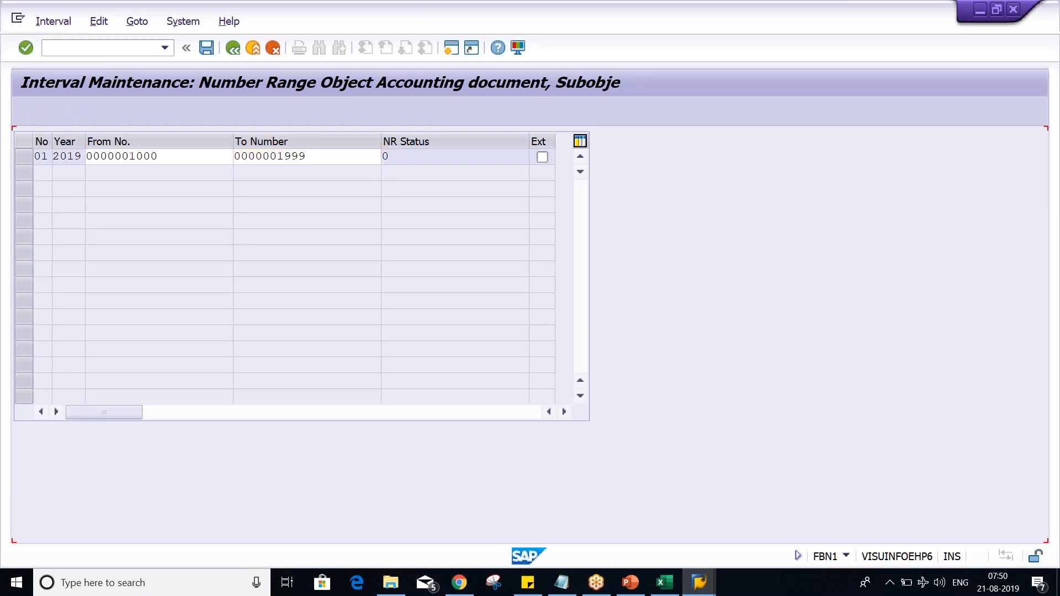
key("Right")
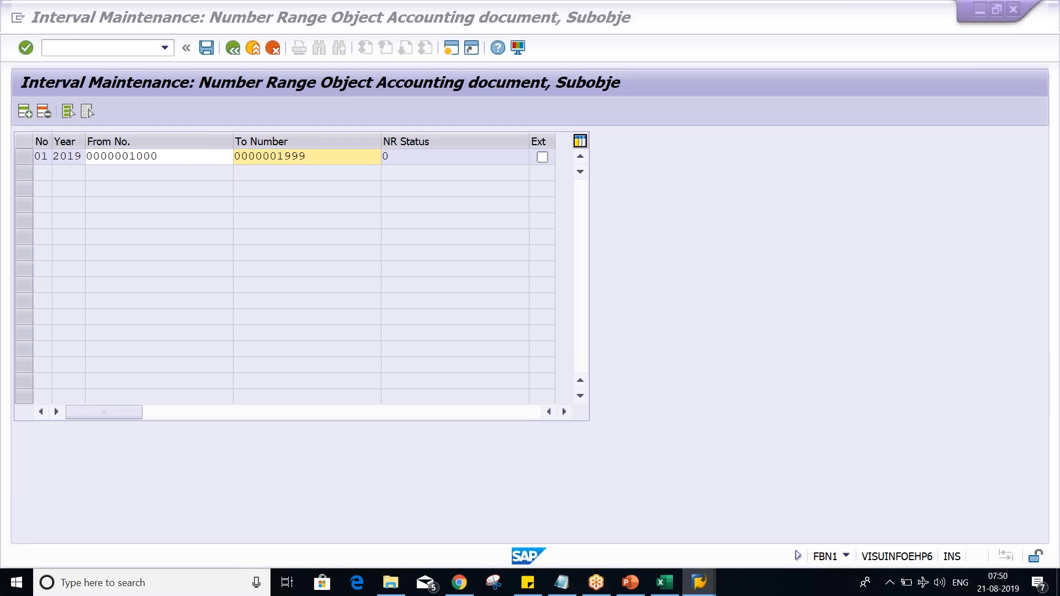
key("alt+Tab")
key("Tab")
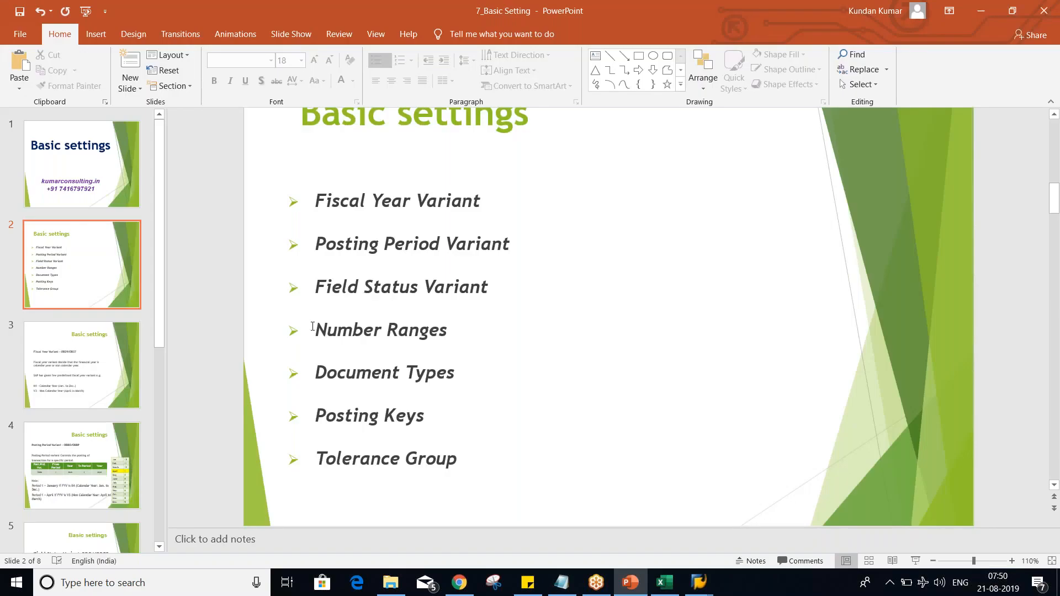
key("alt+Tab")
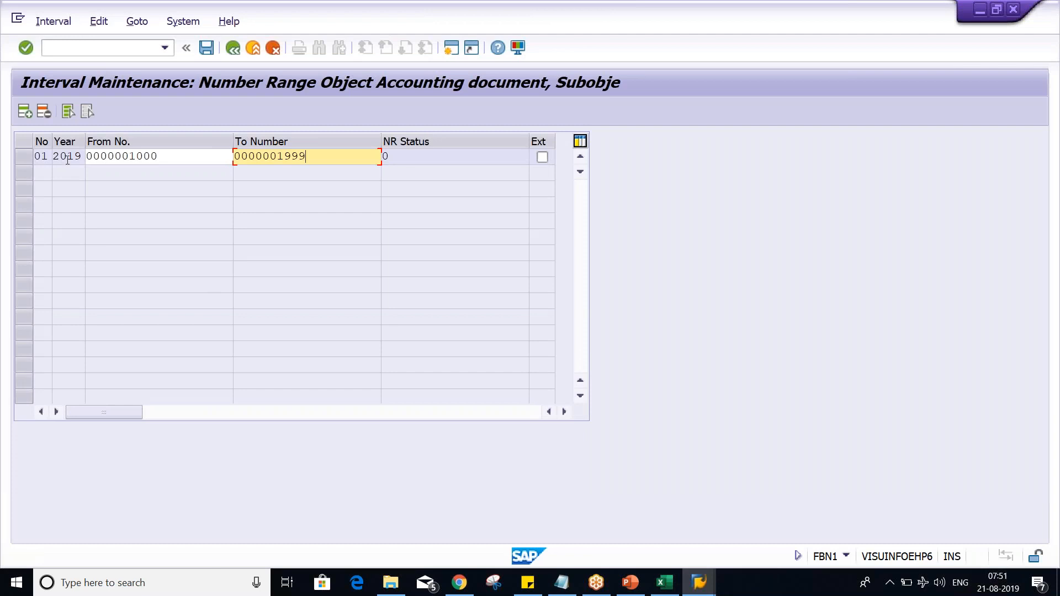
Step: Examine the year, start number and end number of interval 01, and switch to the document numbers in Excel for comparison
left_click_drag(85, 157, 86, 158)
left_click_drag(57, 156, 79, 159)
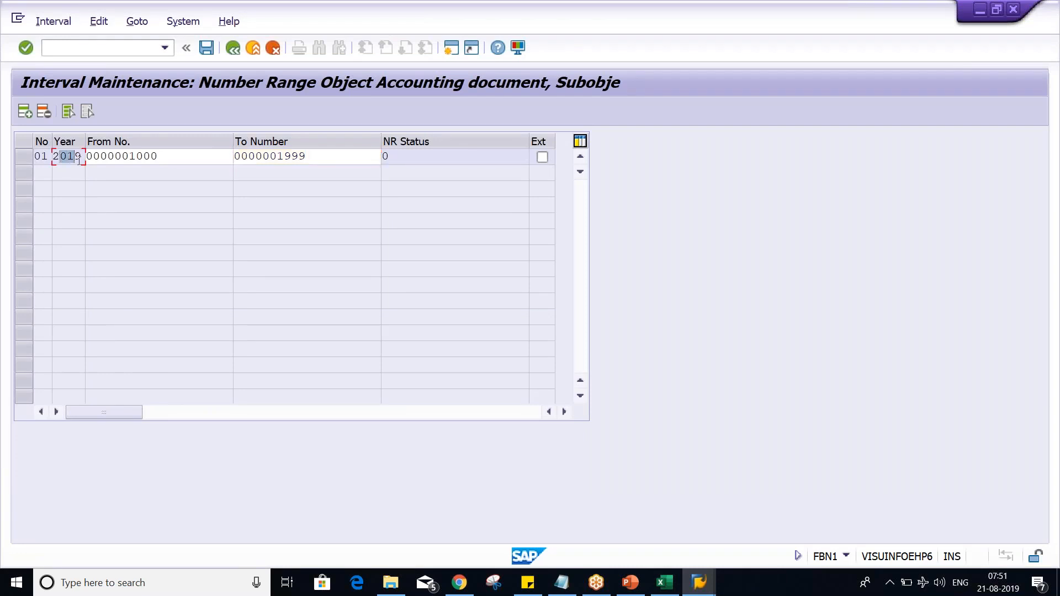
left_click(79, 158)
left_click(216, 163)
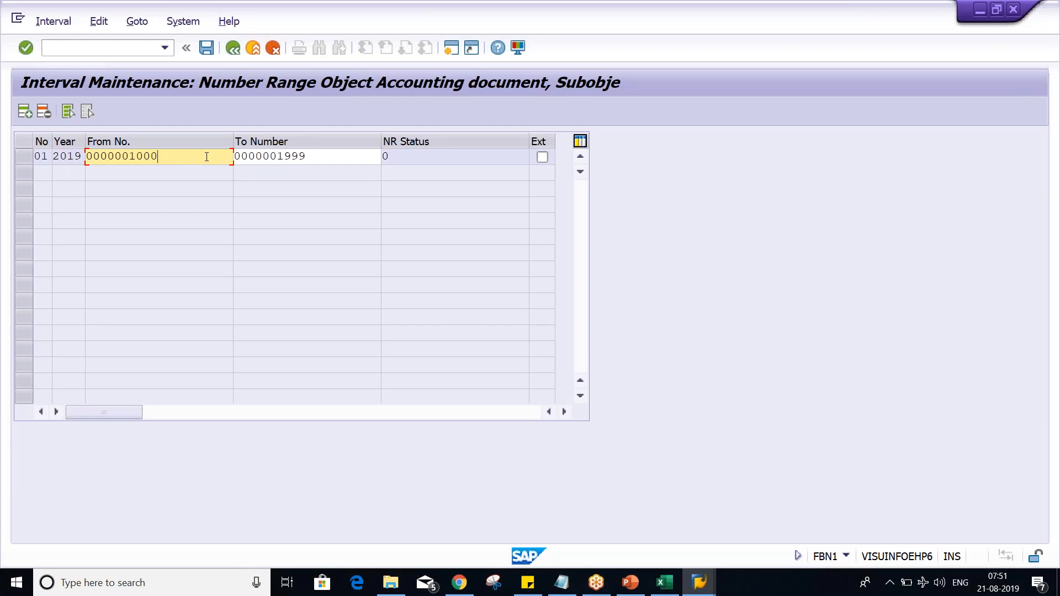
left_click_drag(160, 157, 129, 156)
left_click(320, 160)
left_click_drag(318, 160, 279, 160)
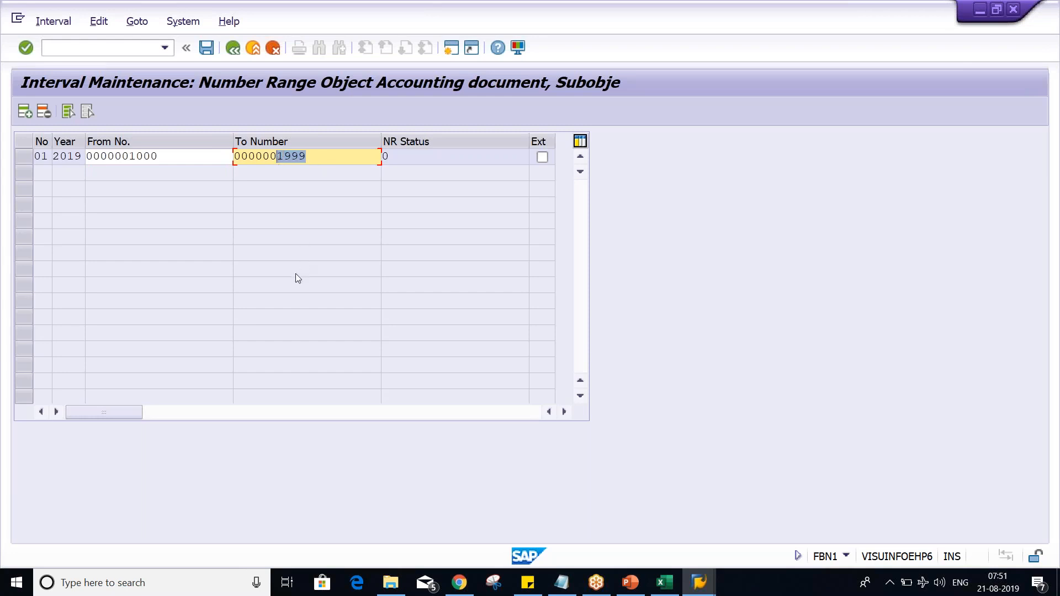
left_click(665, 583)
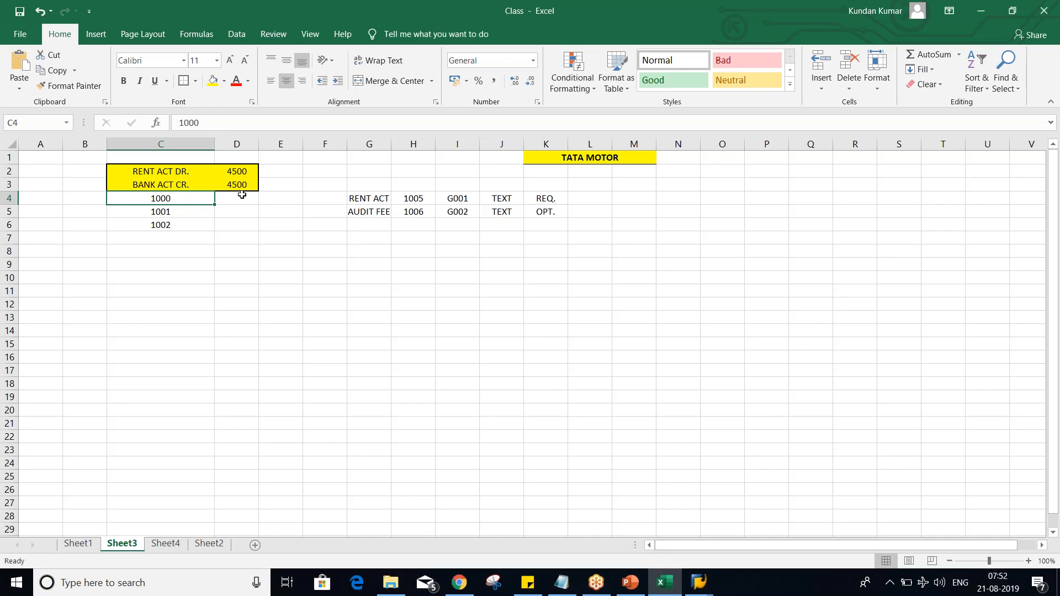
Step: Switch back to SAP and add number range interval 01 for year 2020, from number 1000 to number 1999
left_click(699, 582)
left_click(699, 540)
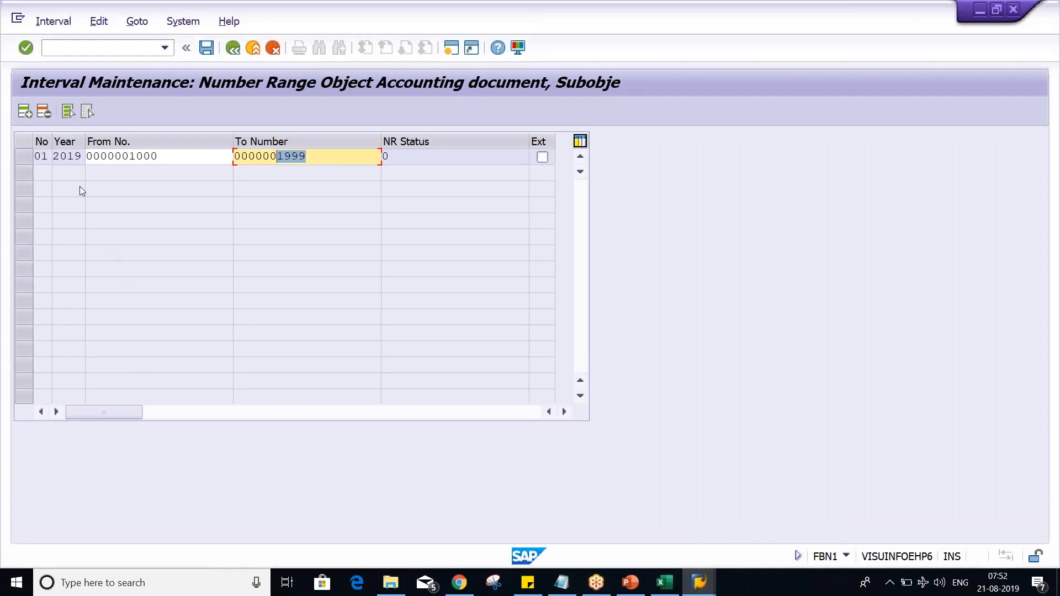
left_click(24, 112)
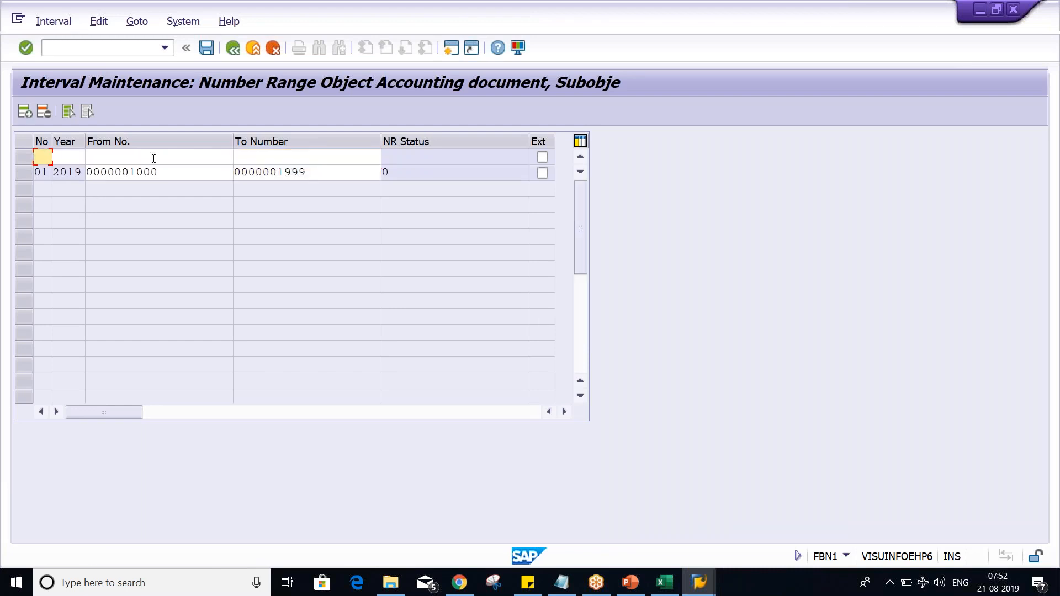
type("01")
key("Tab")
type("2020")
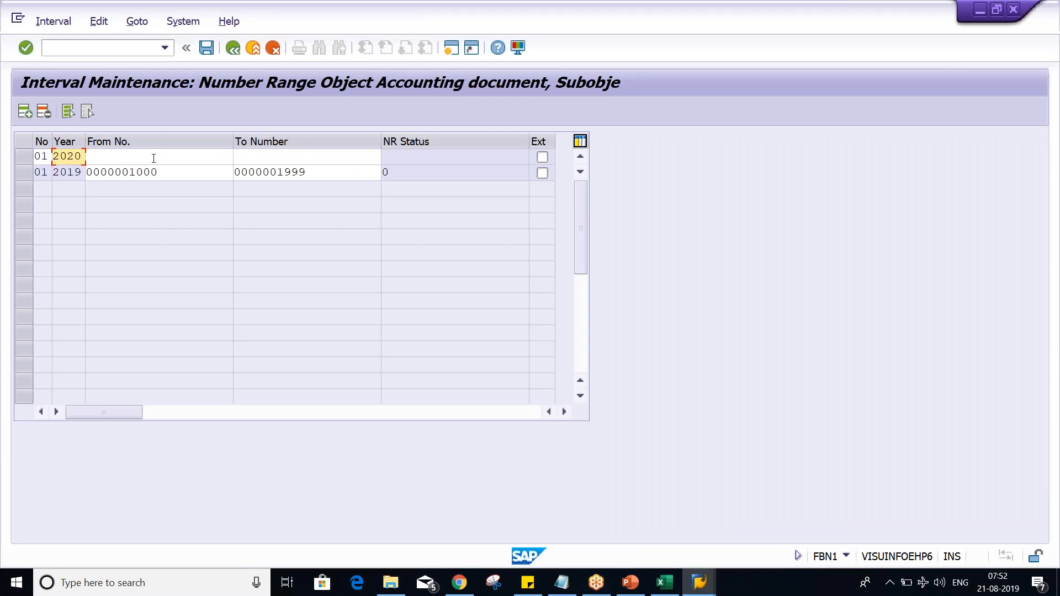
key("Tab")
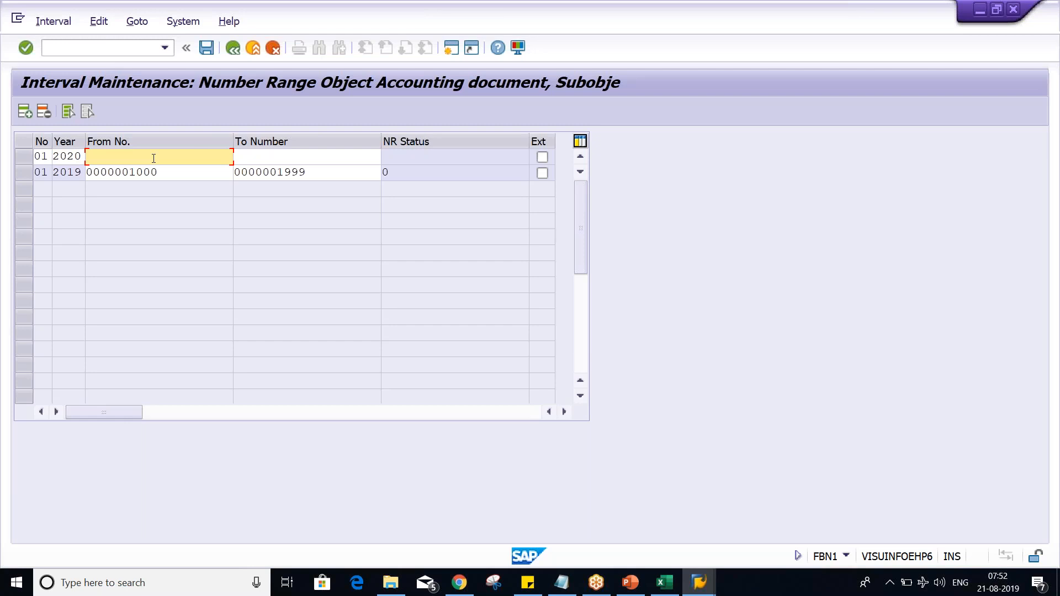
type("1000")
key("Tab")
type("1999")
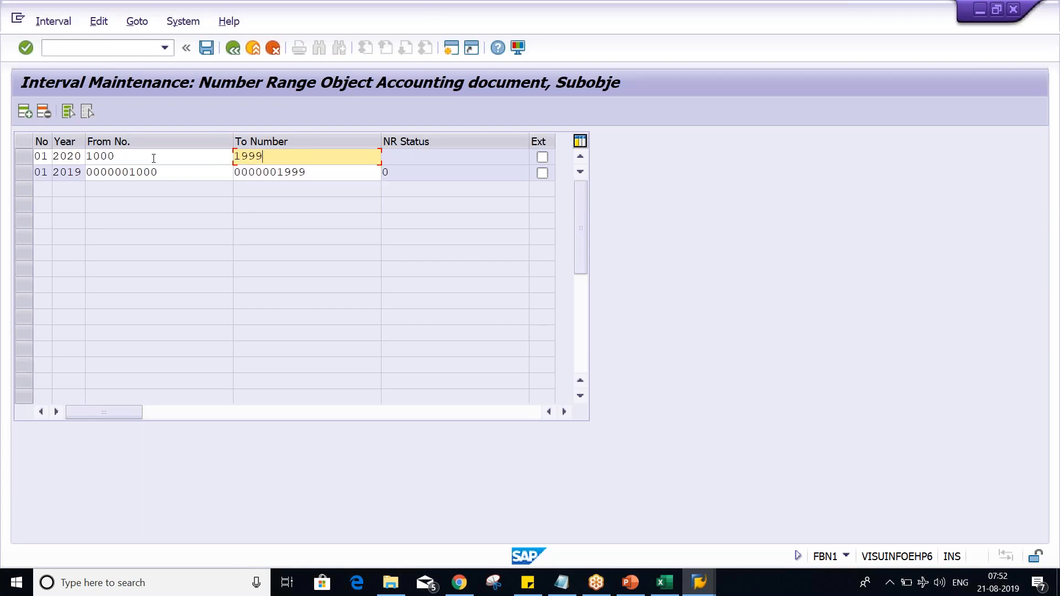
key("Tab")
key("Return")
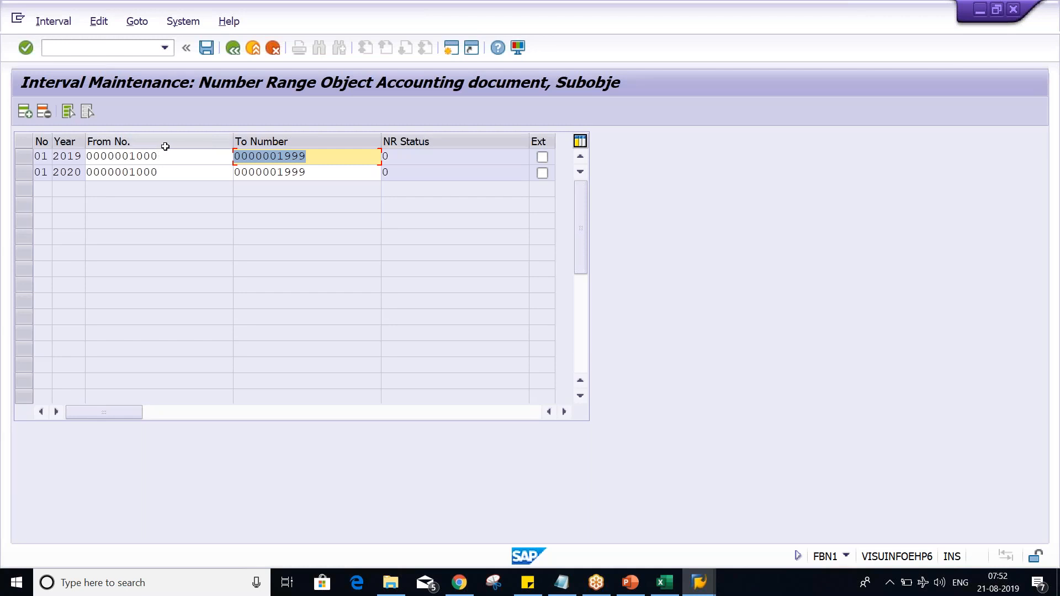
Step: Delete the 2019 and 2020 lines of number range interval 01
left_click(173, 164)
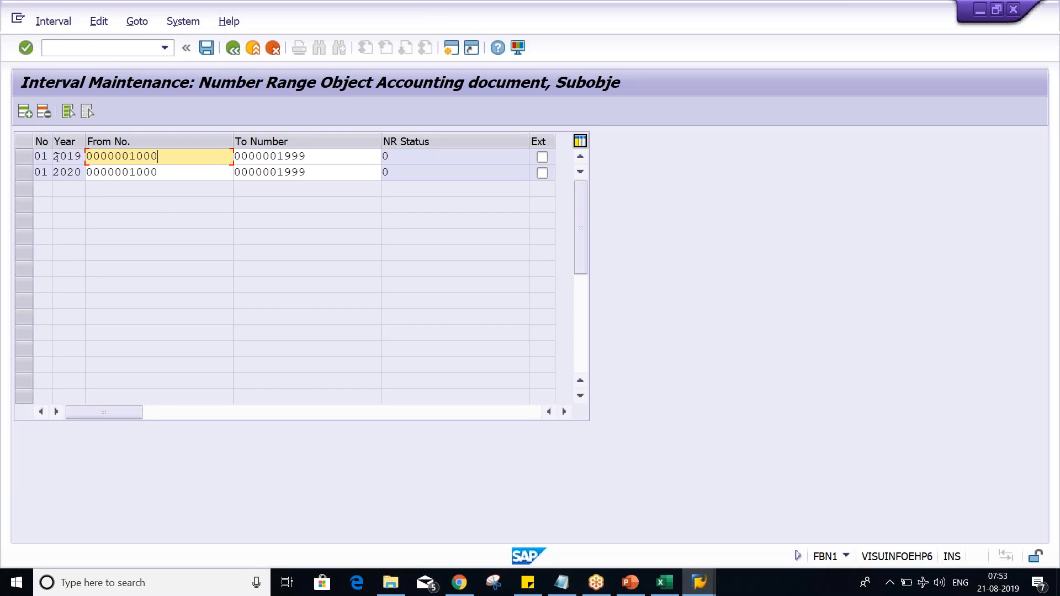
left_click(22, 160)
left_click(46, 112)
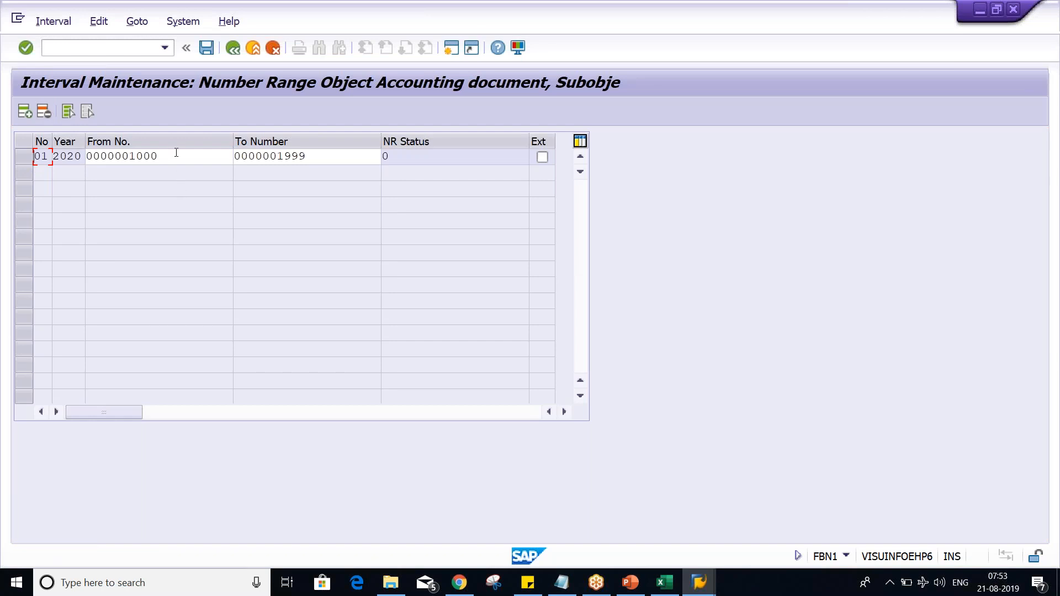
left_click(23, 157)
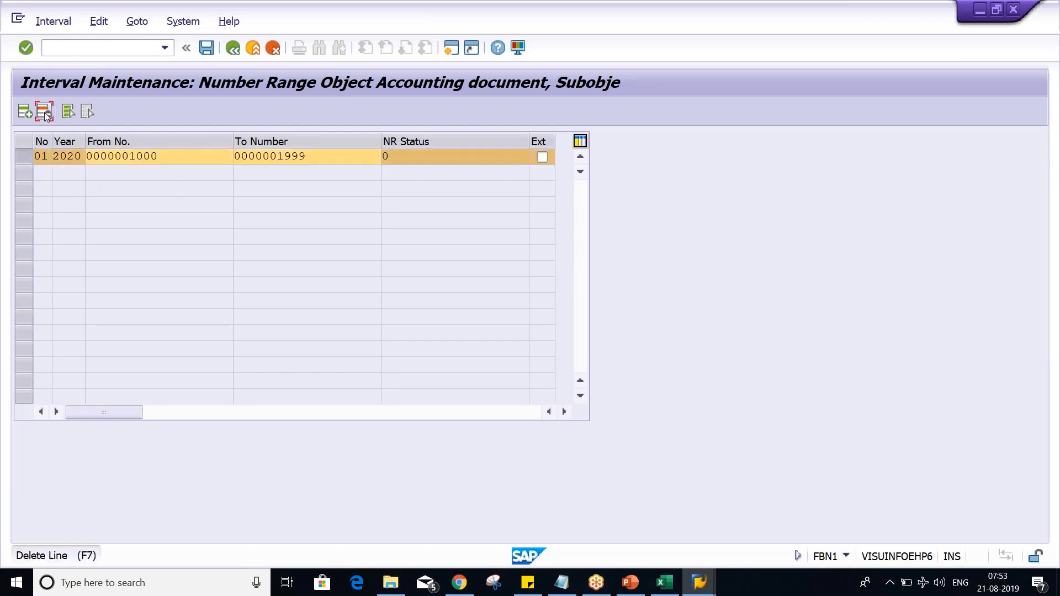
Step: Add number range interval 01 for year 2019, from number 1000 to number 1999
left_click(28, 117)
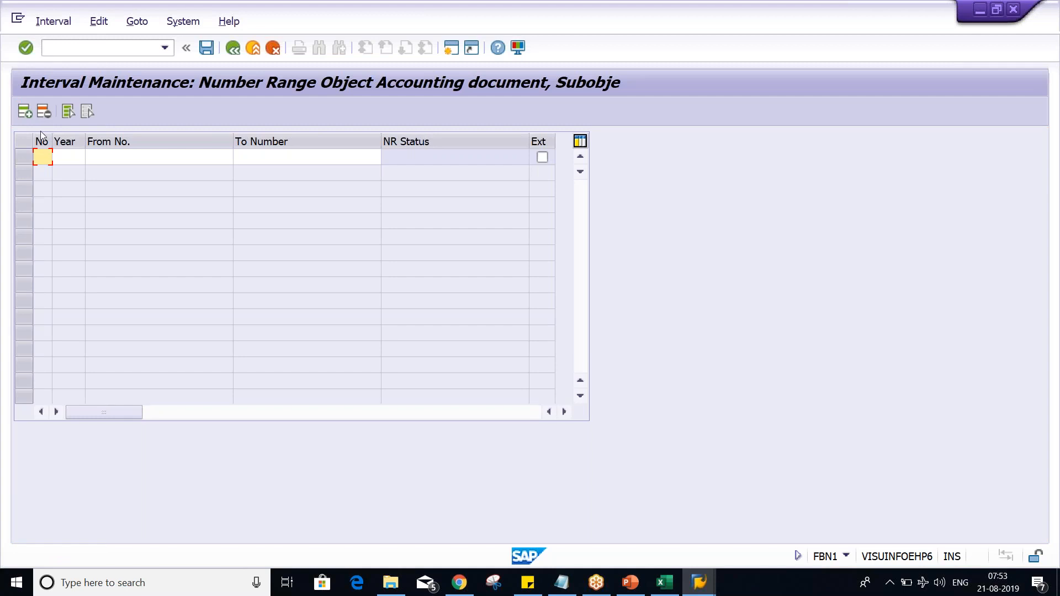
left_click(51, 162)
left_click(49, 175)
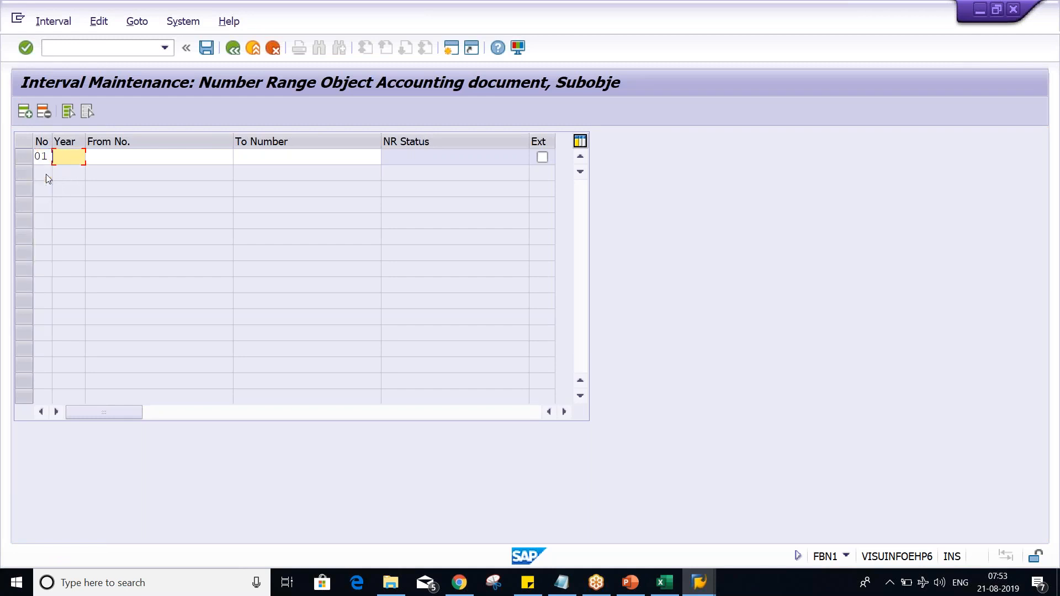
key("Tab")
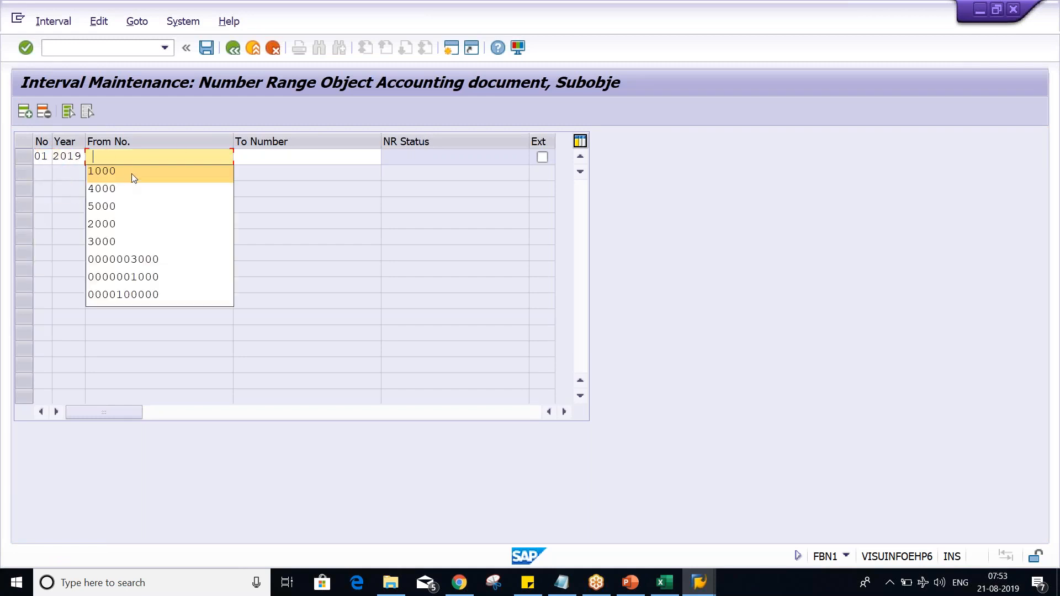
left_click(134, 175)
left_click(347, 156)
left_click(322, 168)
key("Return")
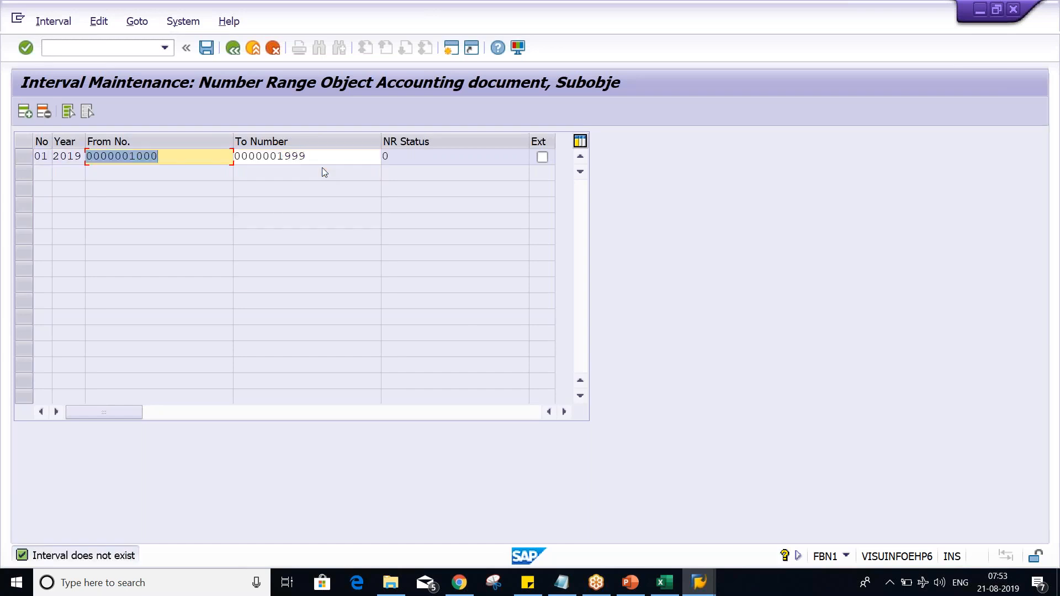
key("Return")
key("Return")
key("Tab")
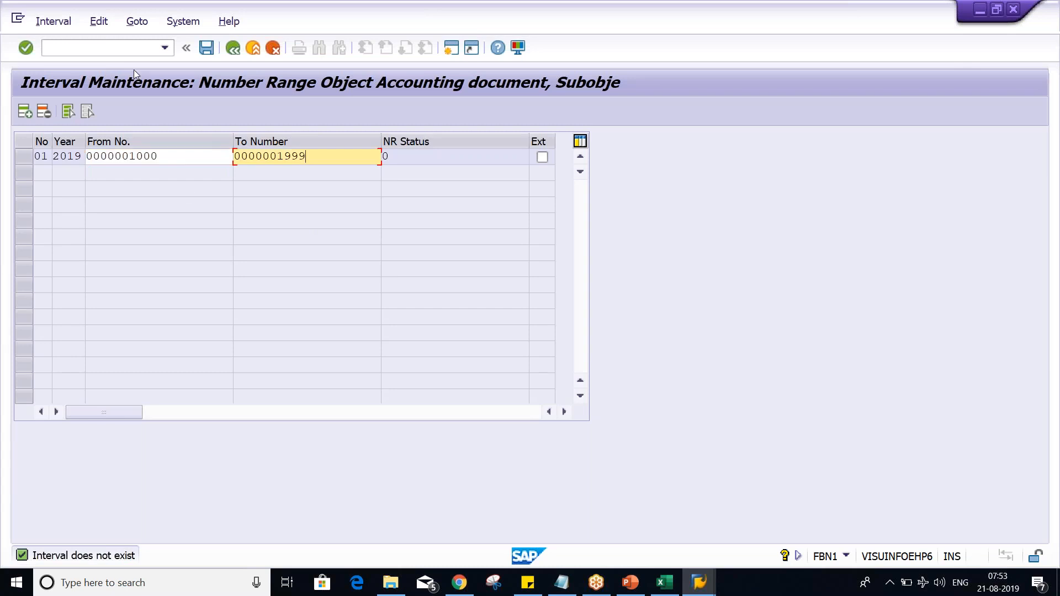
Step: Exit interval maintenance without saving, and reopen company code TM02's intervals for editing to check interval 01
left_click(229, 53)
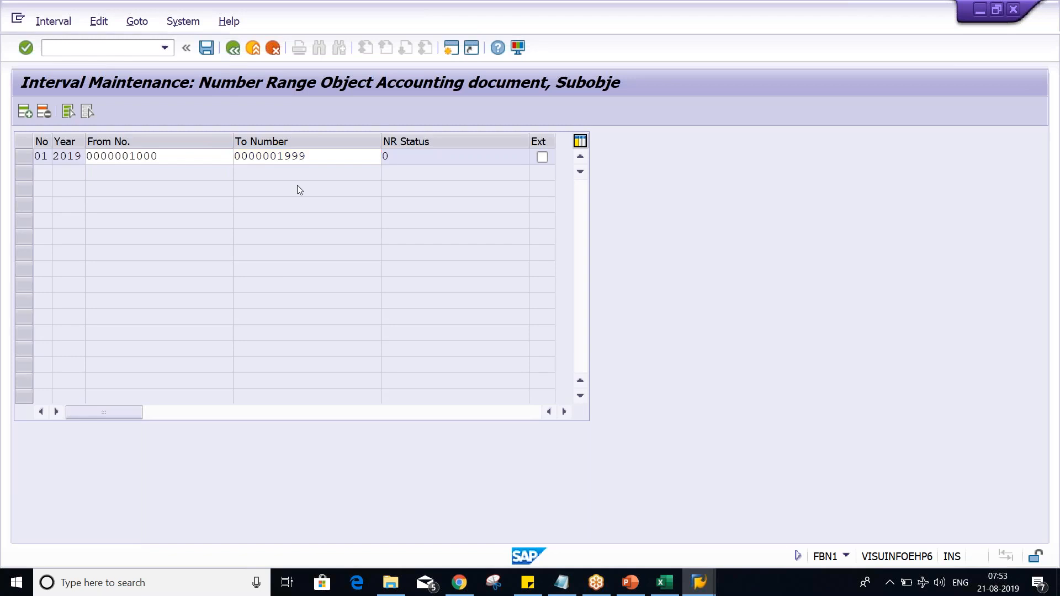
left_click(235, 49)
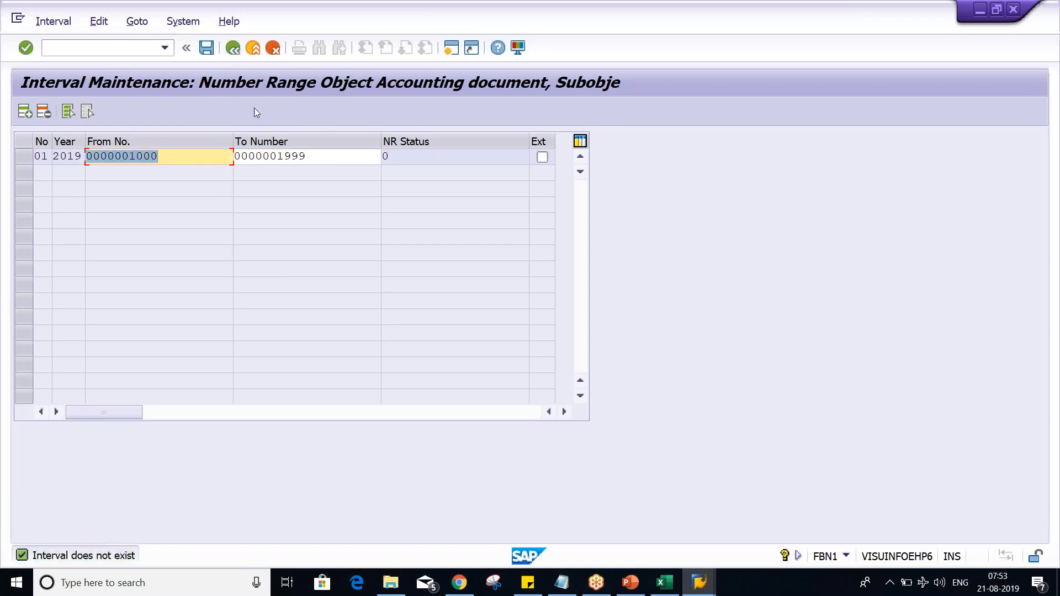
left_click(233, 48)
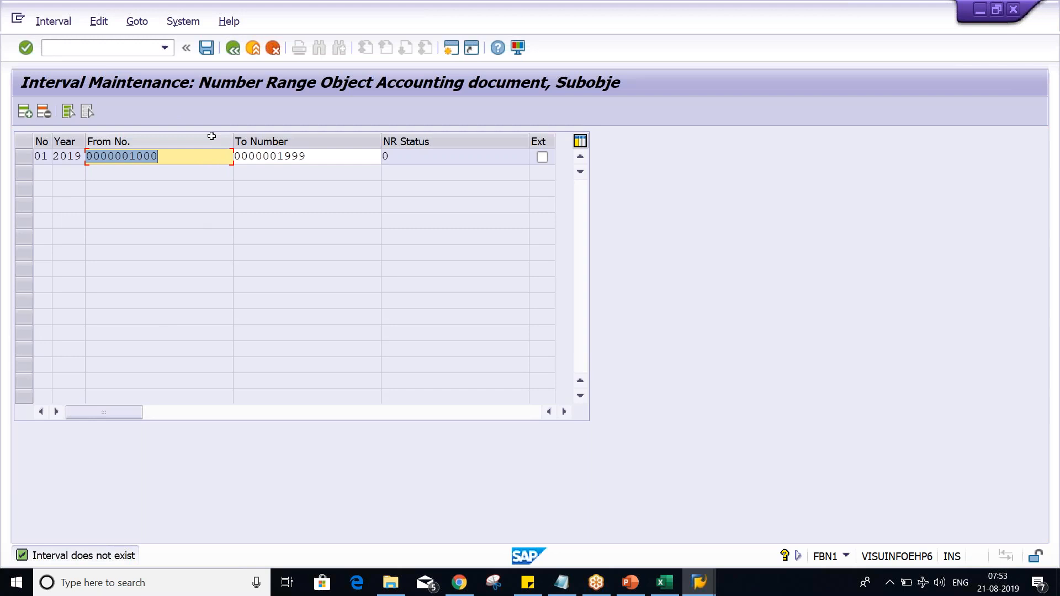
key("Return")
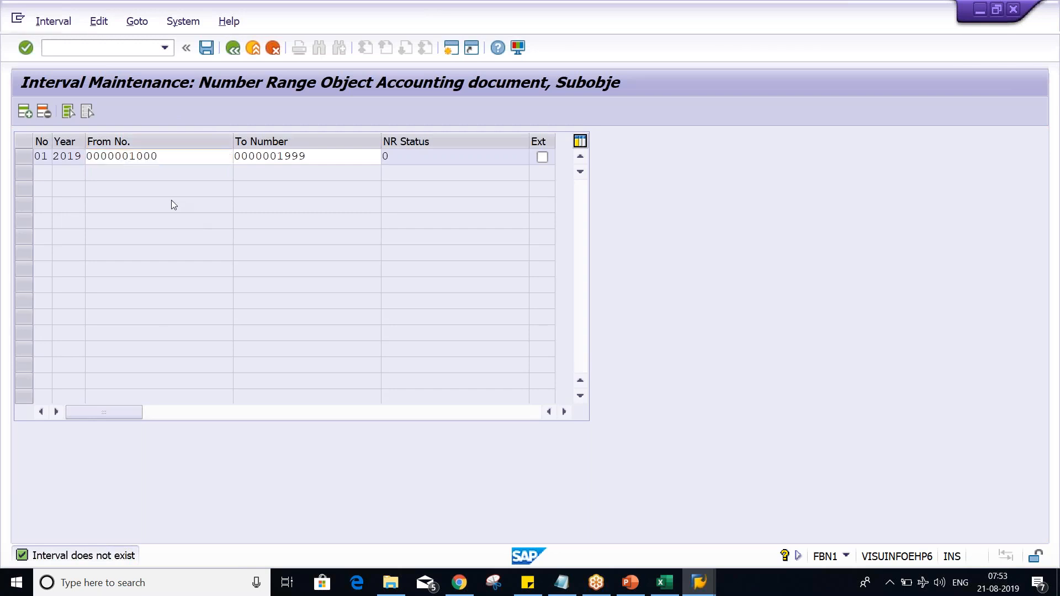
left_click(271, 49)
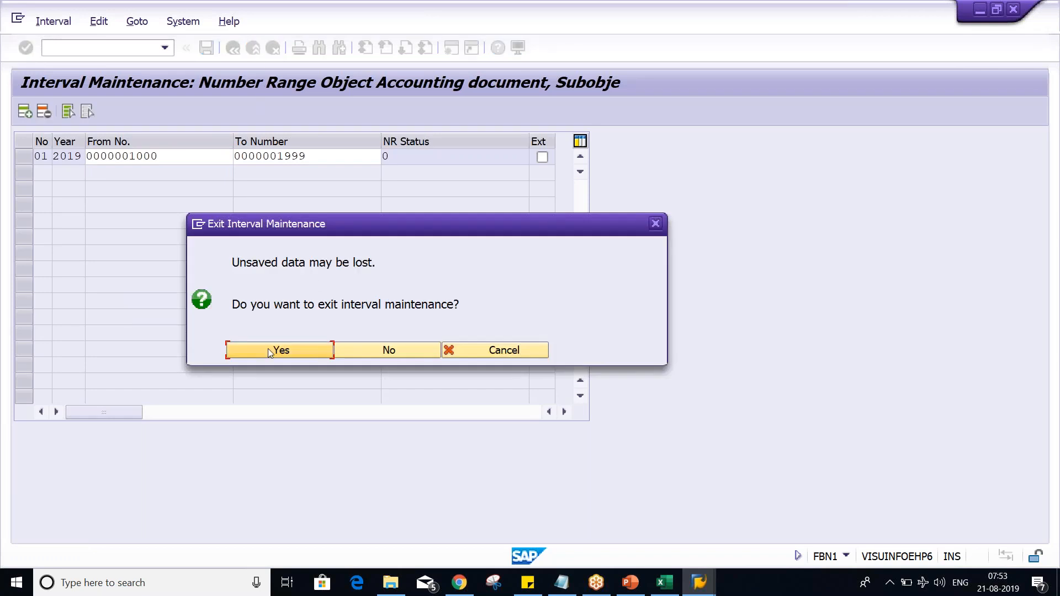
left_click(270, 350)
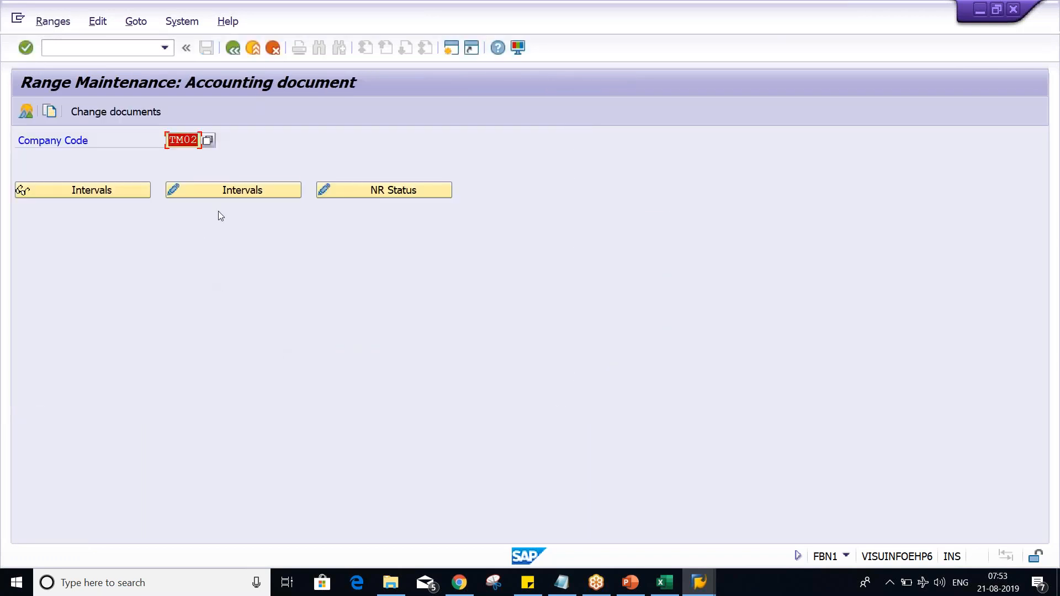
left_click(238, 190)
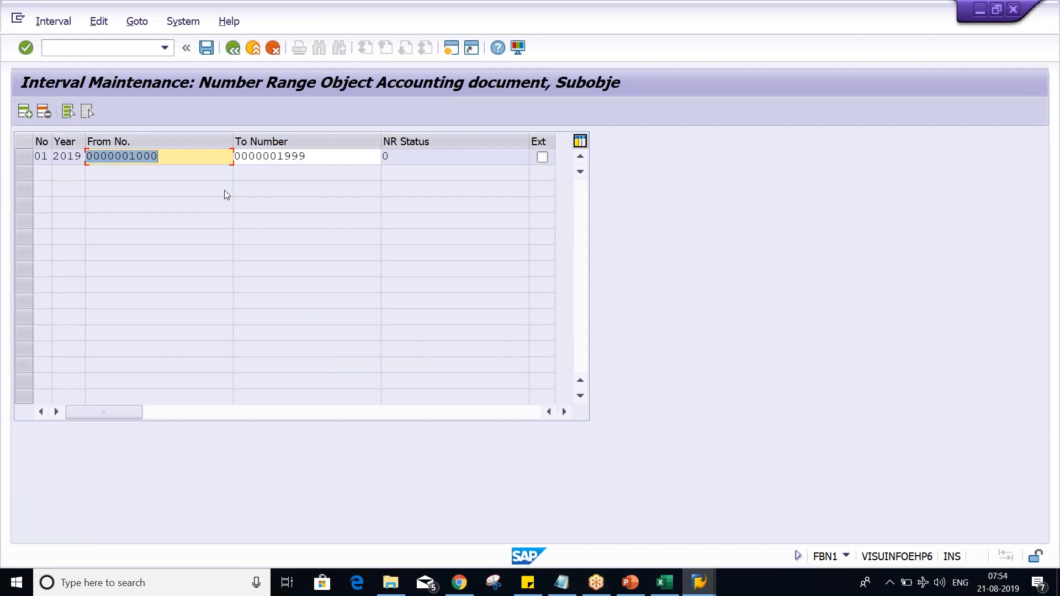
left_click(232, 48)
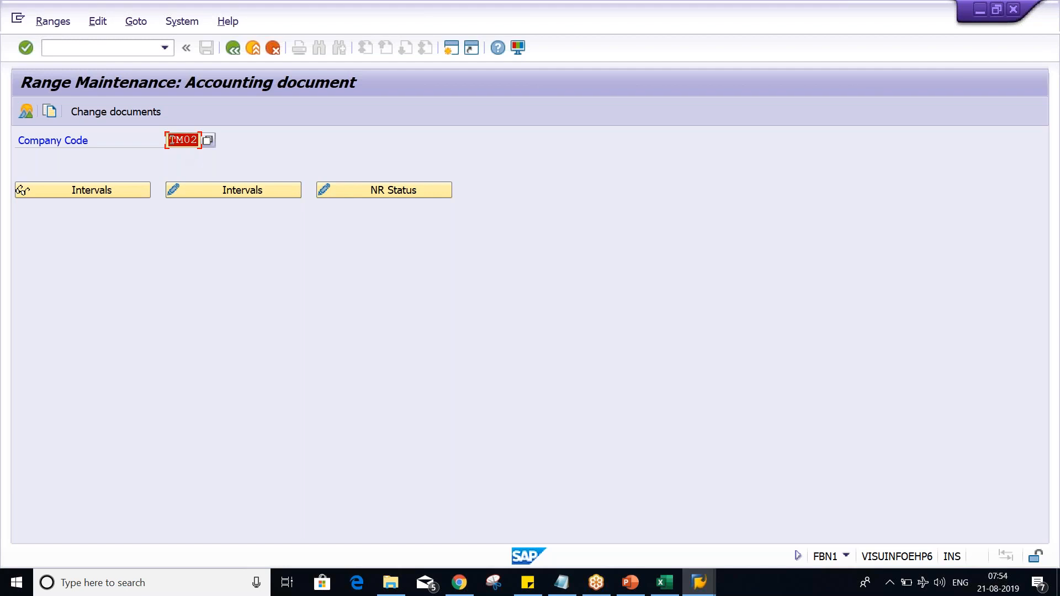
Step: Check the Document Types item in the PowerPoint list of basic settings, and select the rent and bank entry C2:D3 in Excel
key("alt+Tab")
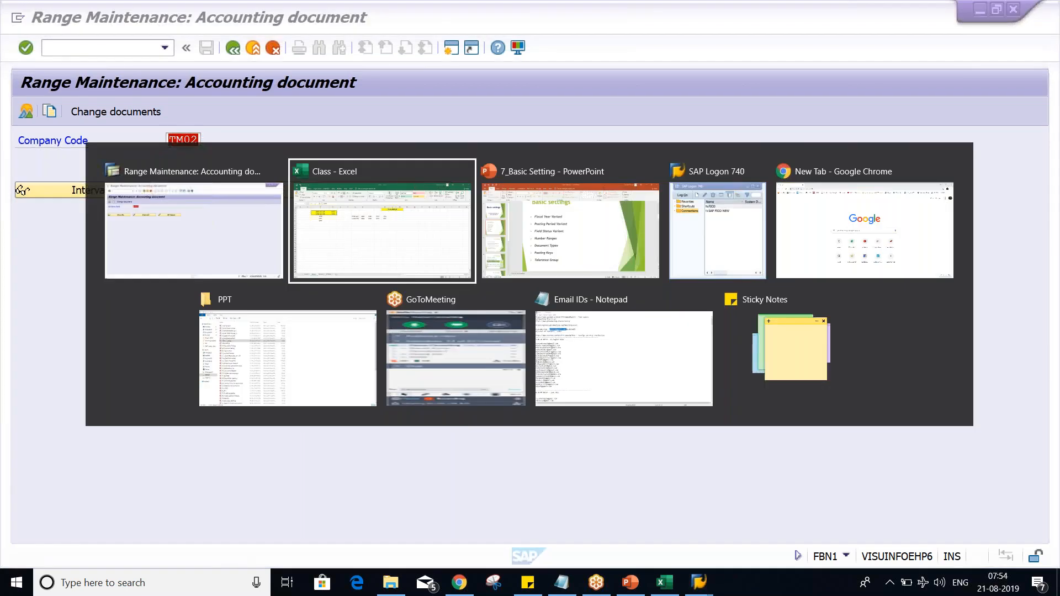
key("alt+Tab")
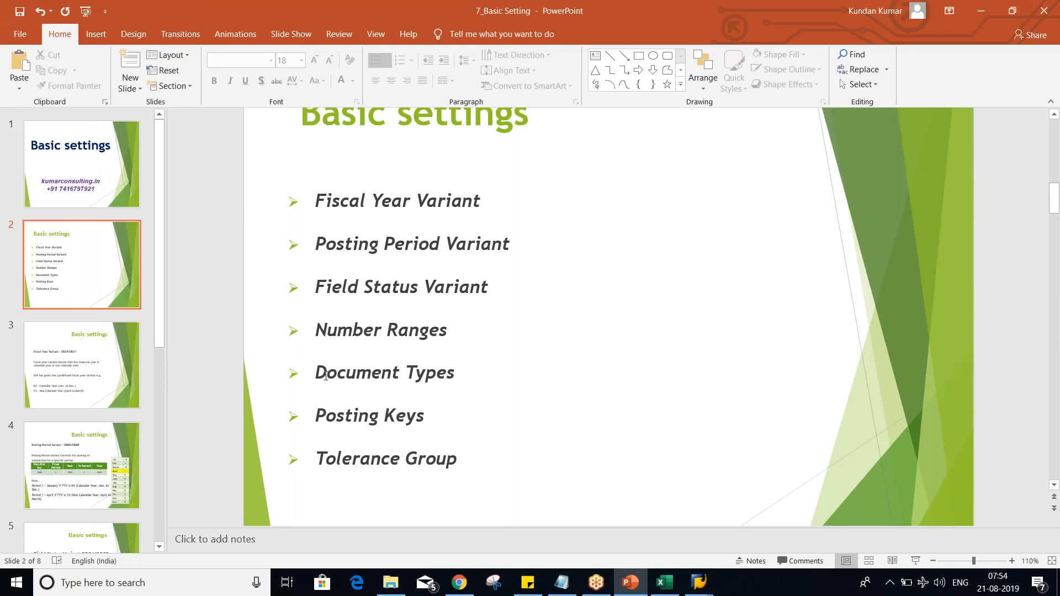
left_click(672, 587)
left_click_drag(146, 173, 218, 187)
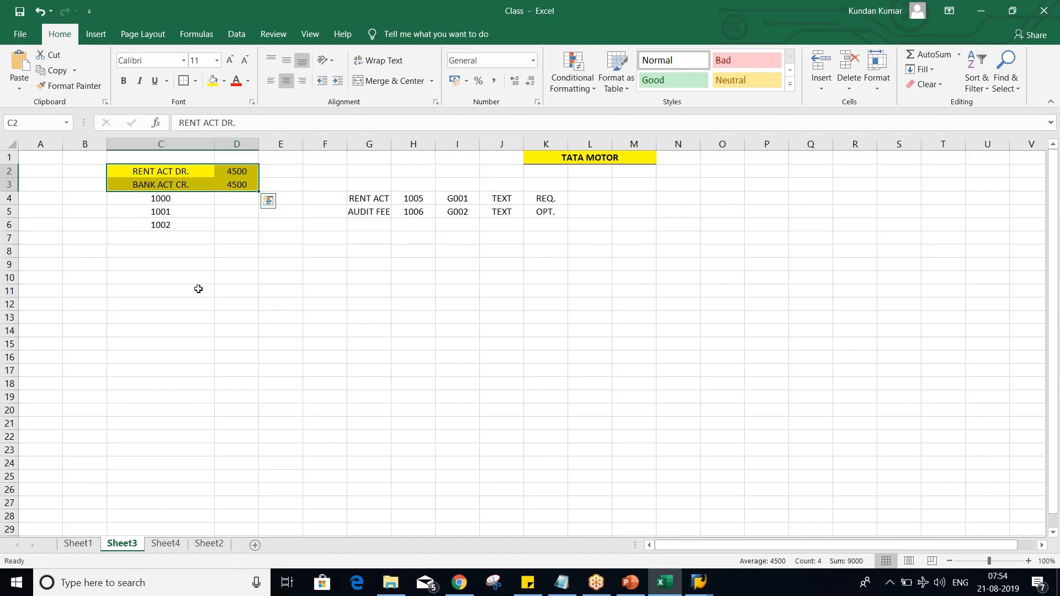
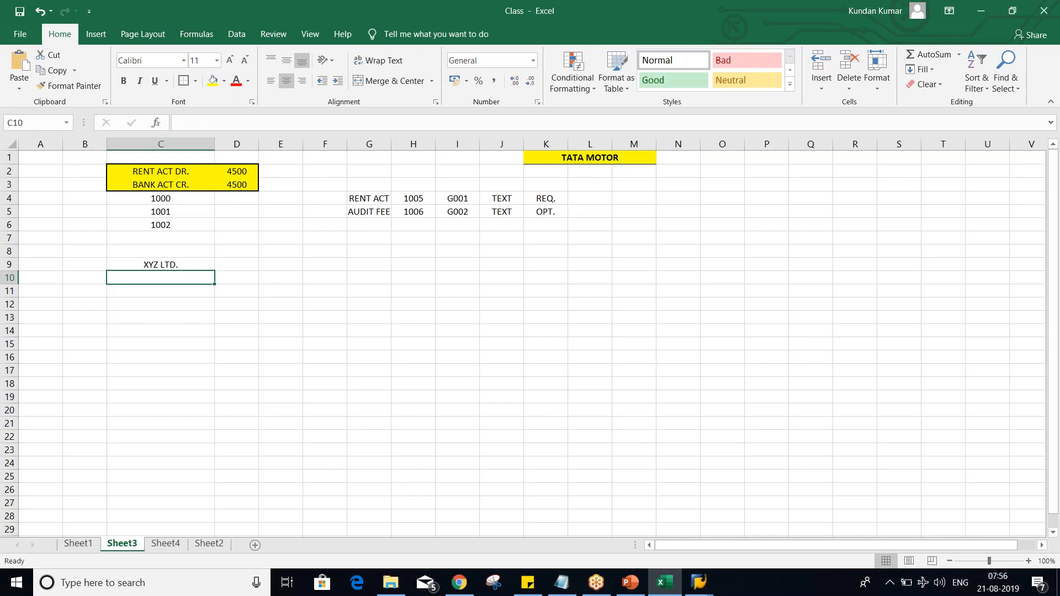
Step: Enter the amounts 1000, 300 and 700 in C11:C13 below the XYZ LTD. heading
key("Down")
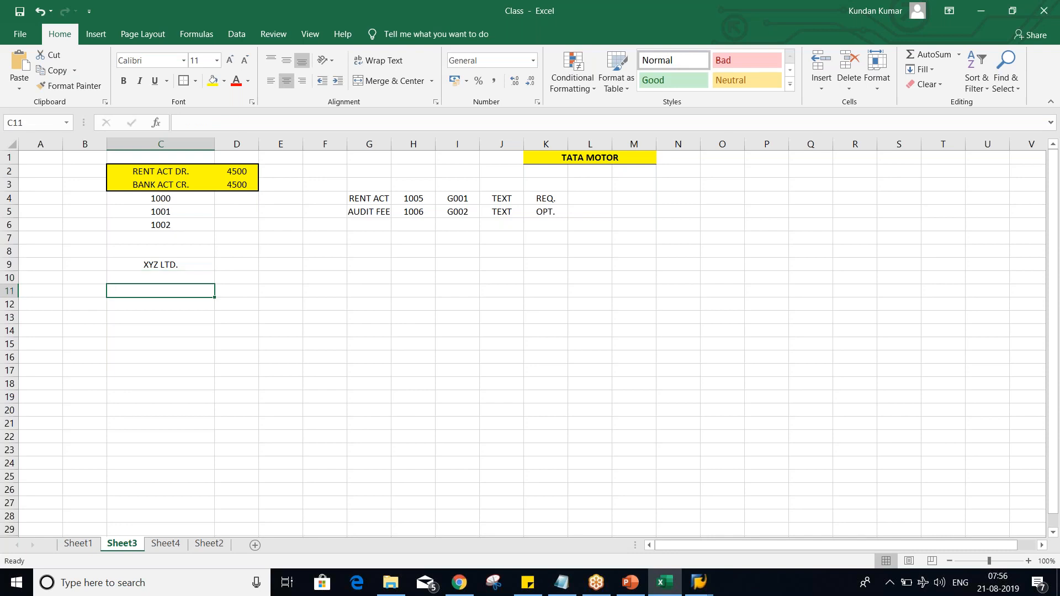
type("1000")
key("Return")
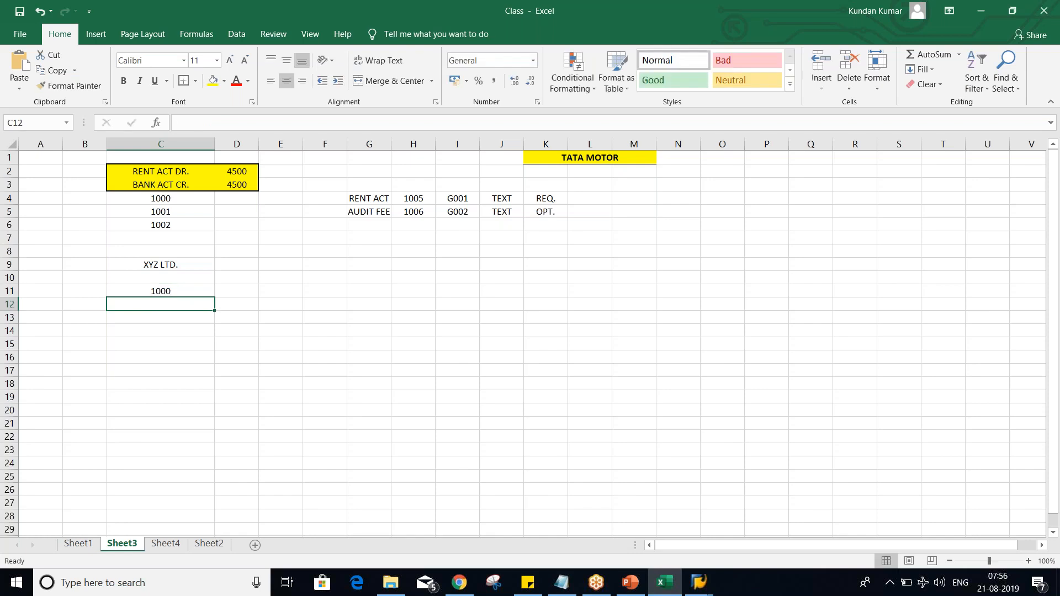
type("300")
key("Return")
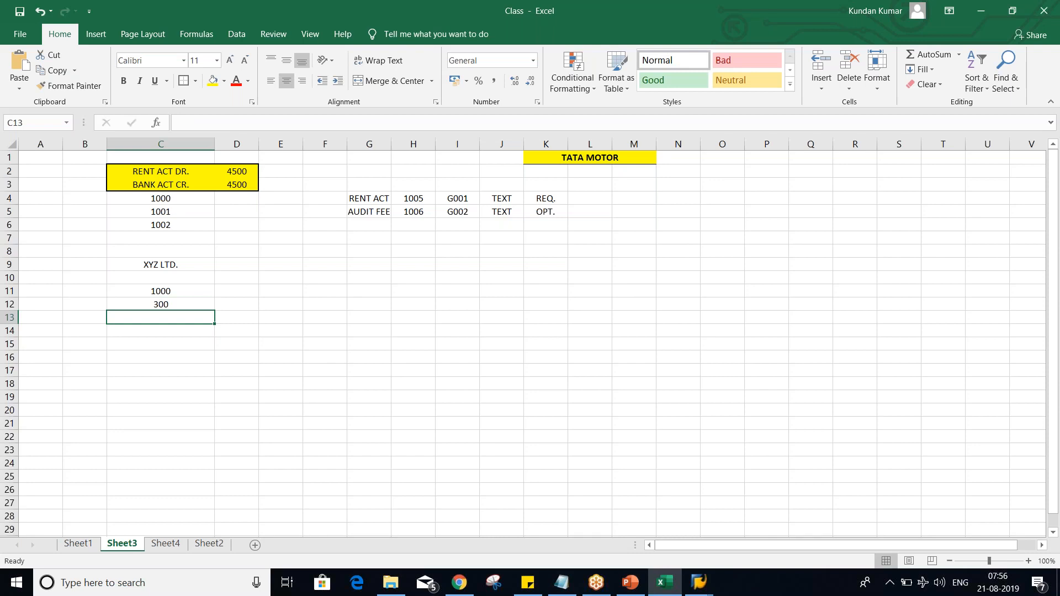
type("700")
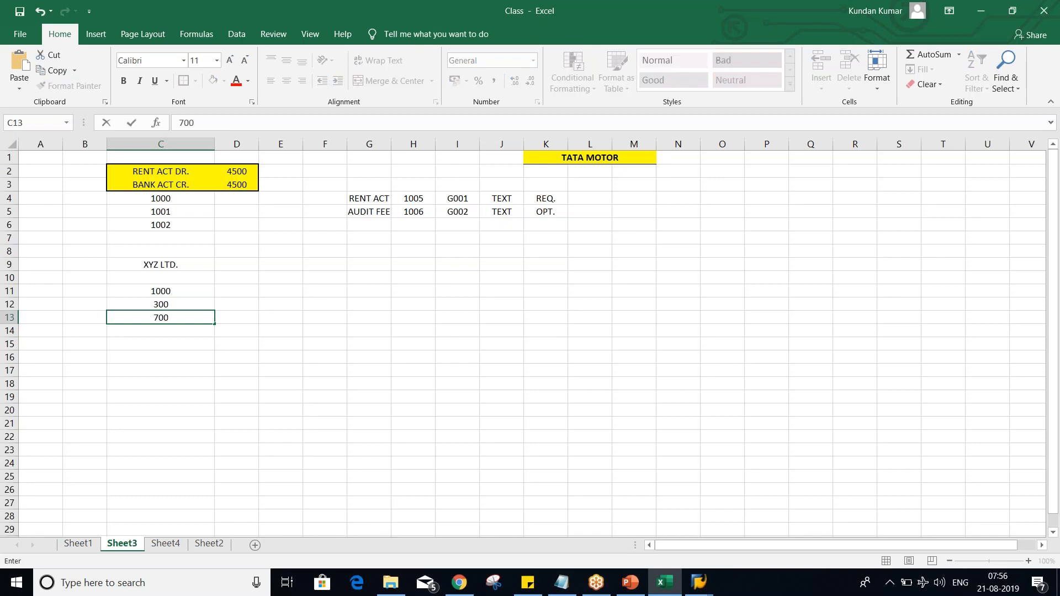
key("Return")
left_click(166, 301)
left_click_drag(182, 289, 184, 323)
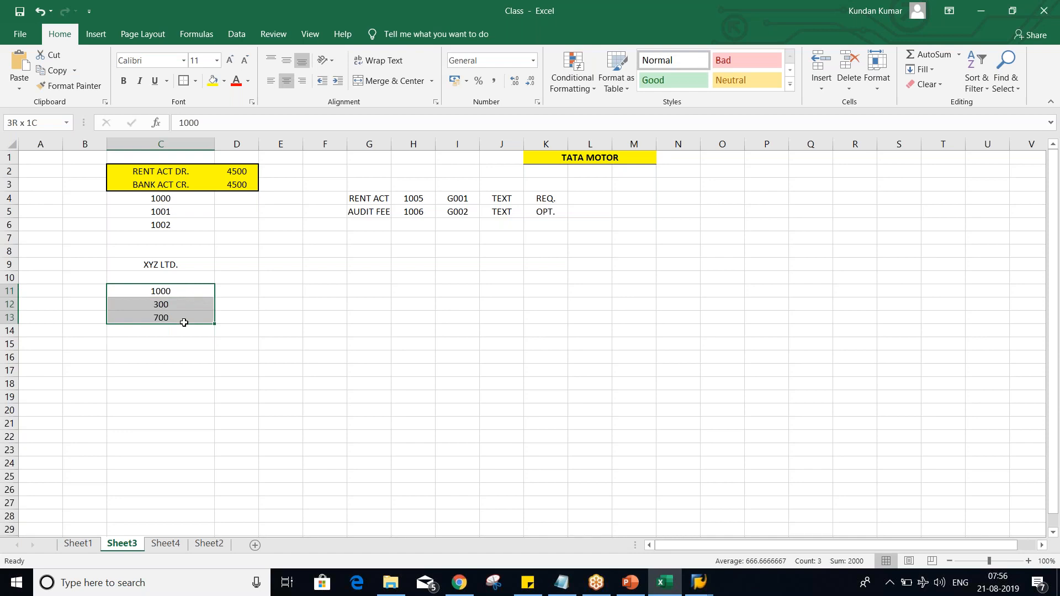
left_click(176, 291)
left_click(176, 303)
left_click(177, 318)
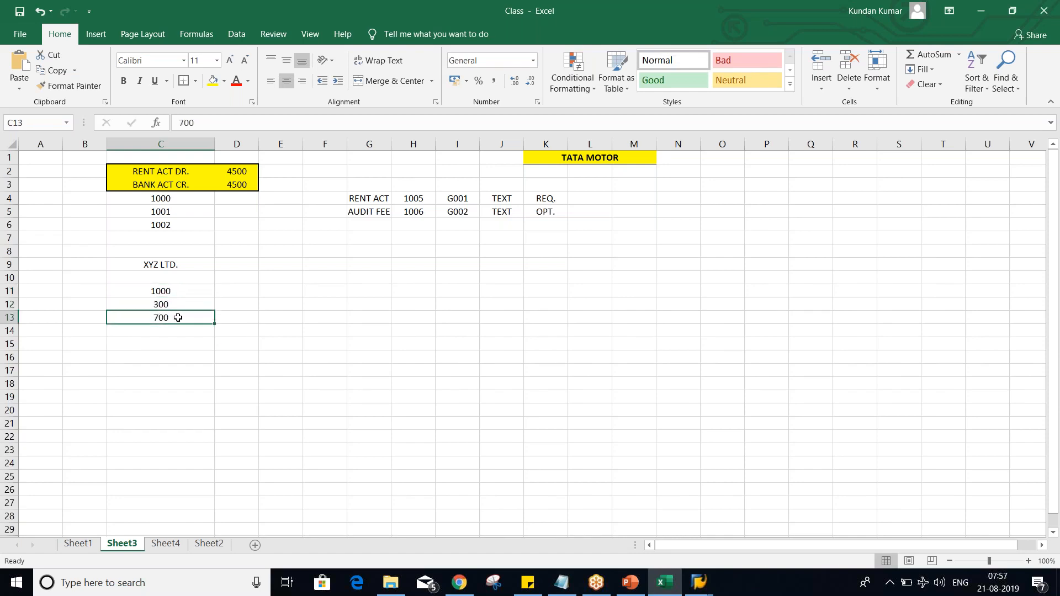
Step: Switch to SAP and leave the accounting document range maintenance for the SAP Easy Access screen
left_click(699, 583)
left_click(705, 522)
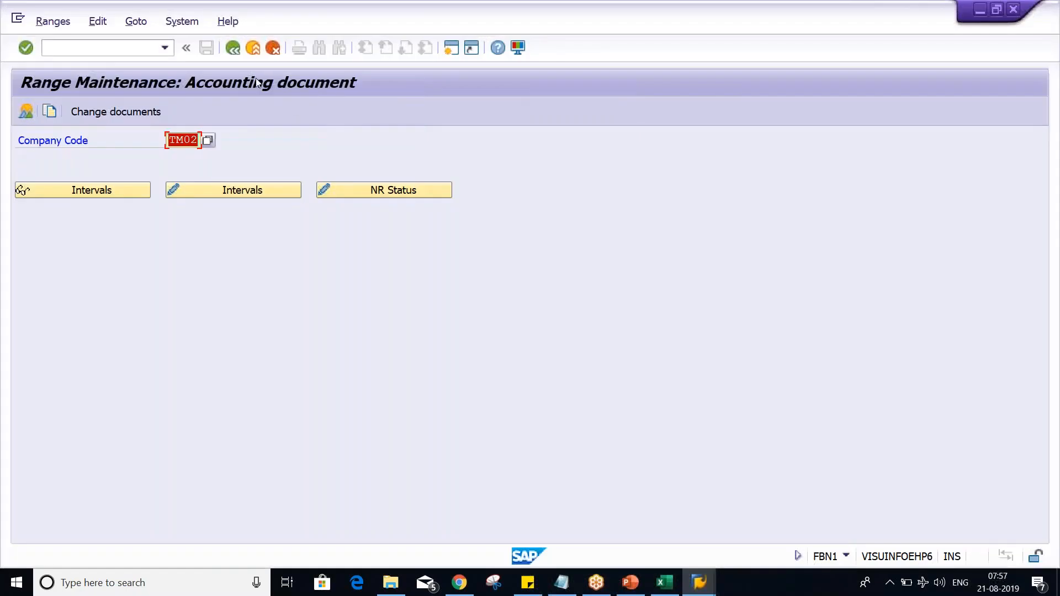
left_click(233, 53)
Step: Back in Excel, label the XYZ LTD. amounts in D11:D13 as INV, CR. MEMO and PYT
key("alt+Tab")
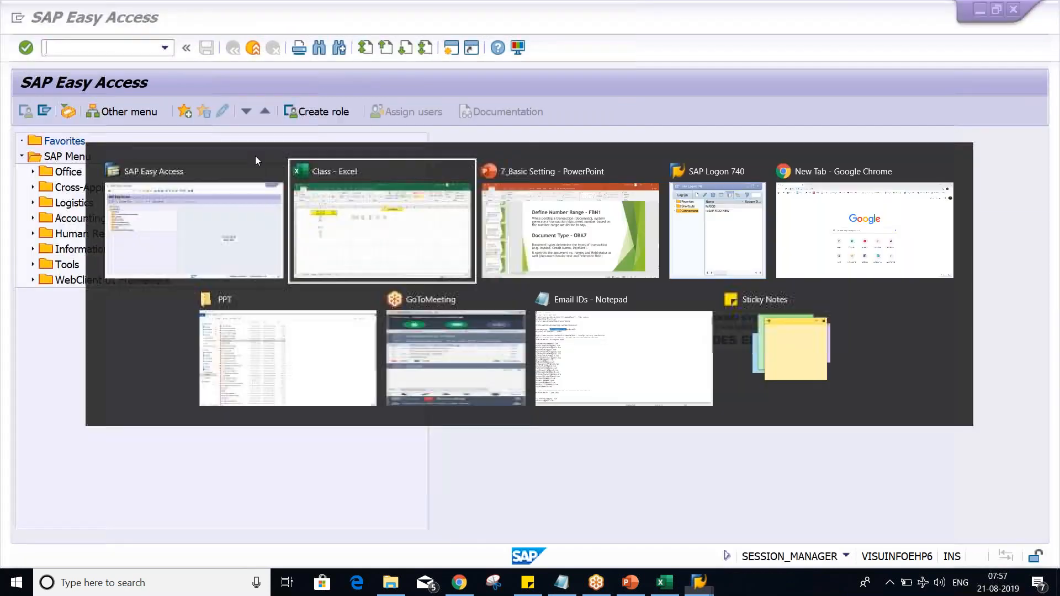
left_click(206, 327)
left_click(173, 291)
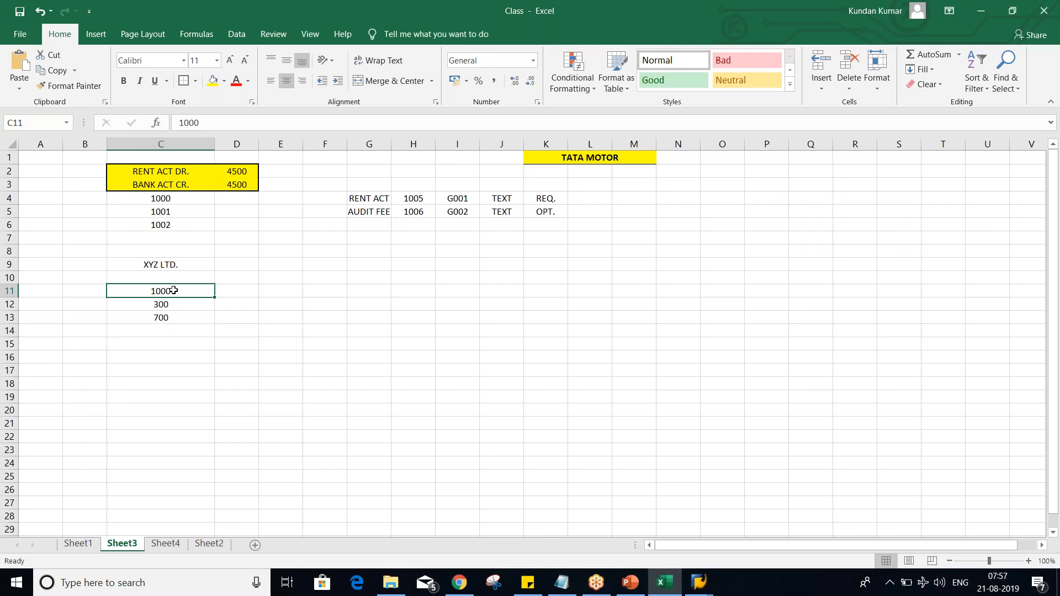
left_click(240, 291)
type("INV")
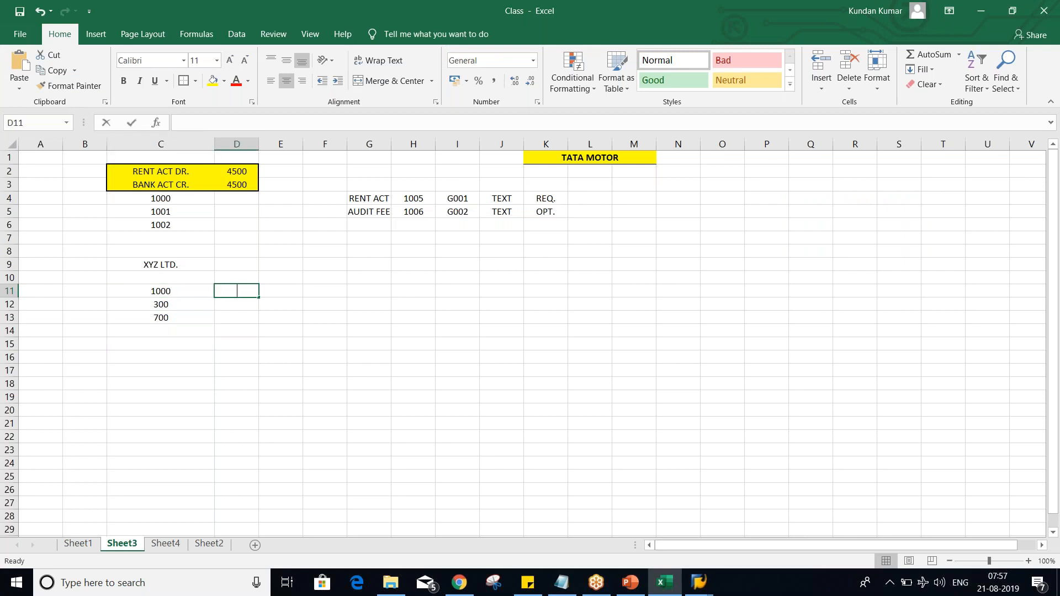
key("Return")
type("CR")
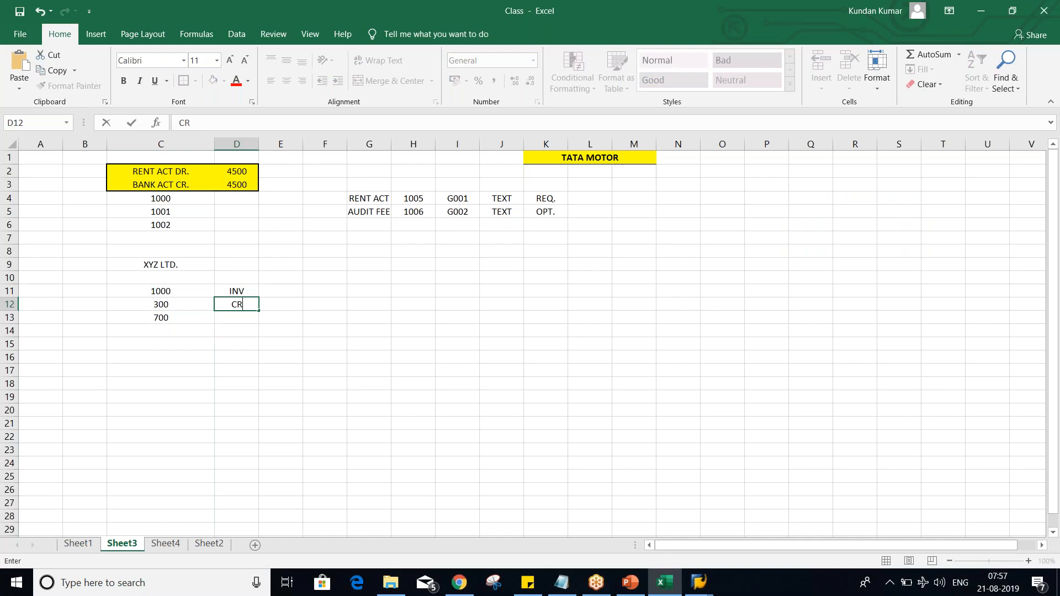
type(". MEMO")
key("Return")
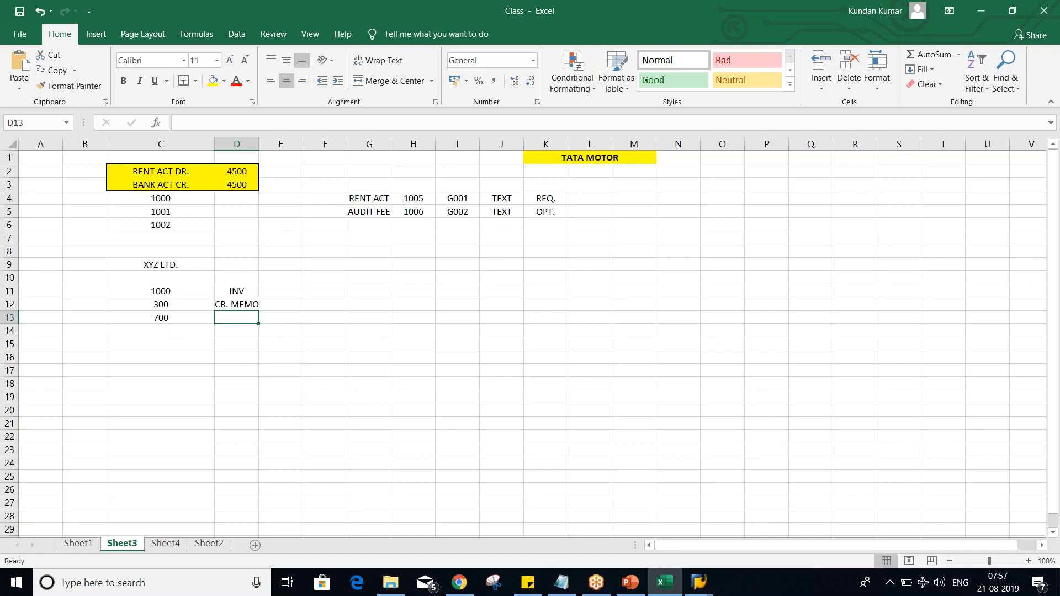
type("PYT")
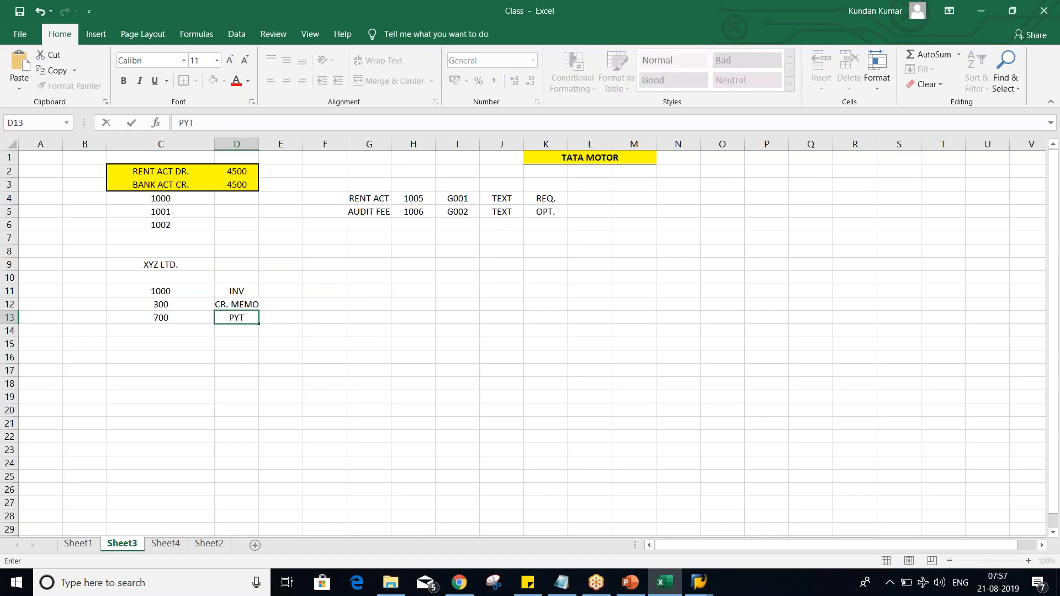
type(".")
key("Return")
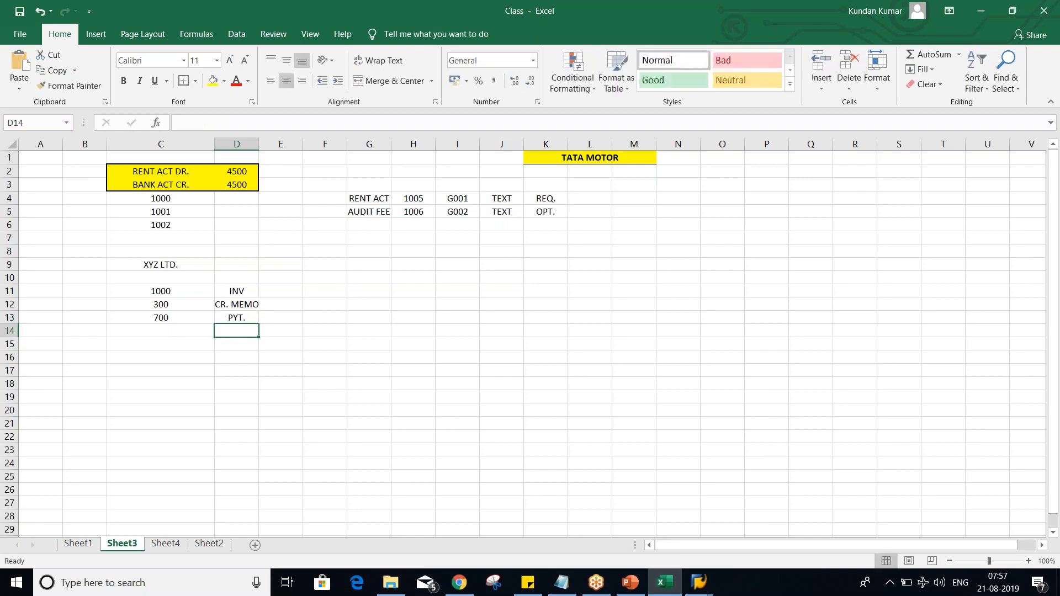
Step: Examine how the invoice, credit memo and payment amounts of XYZ LTD. in C11:C13 relate to each other
left_click(171, 291)
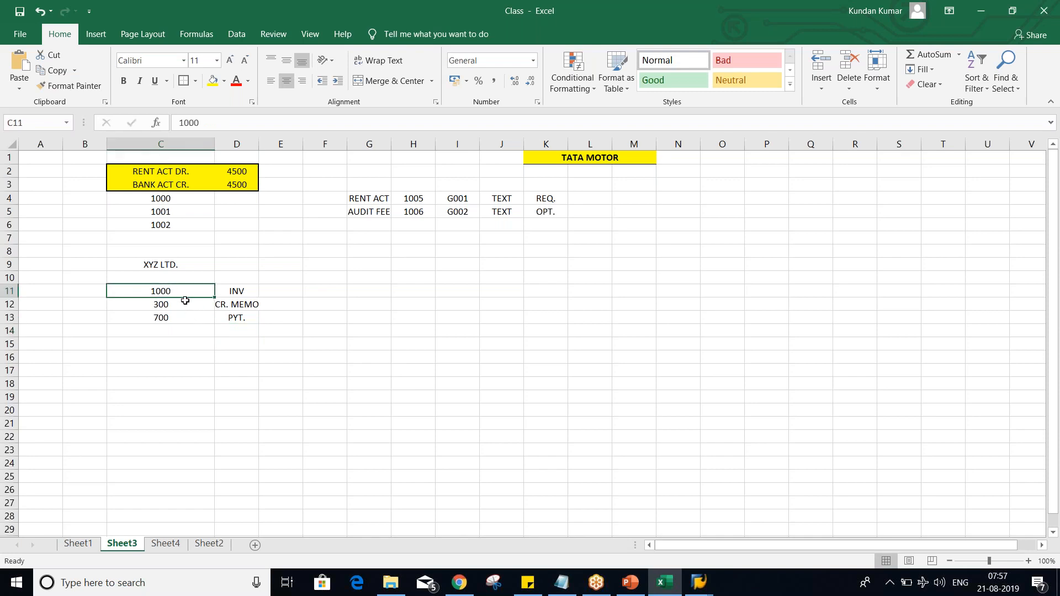
left_click(178, 304)
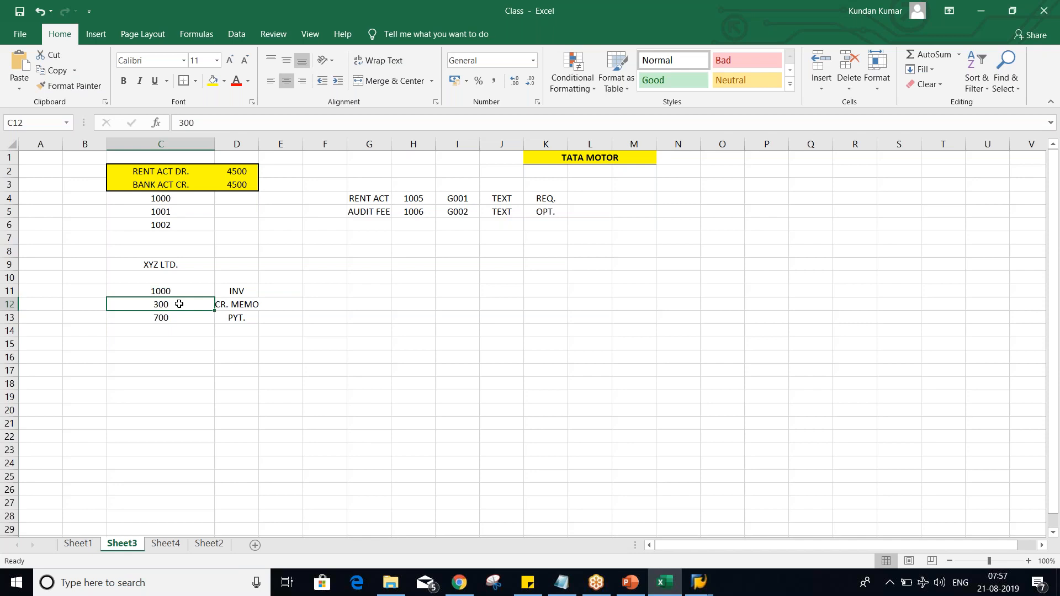
left_click(177, 288)
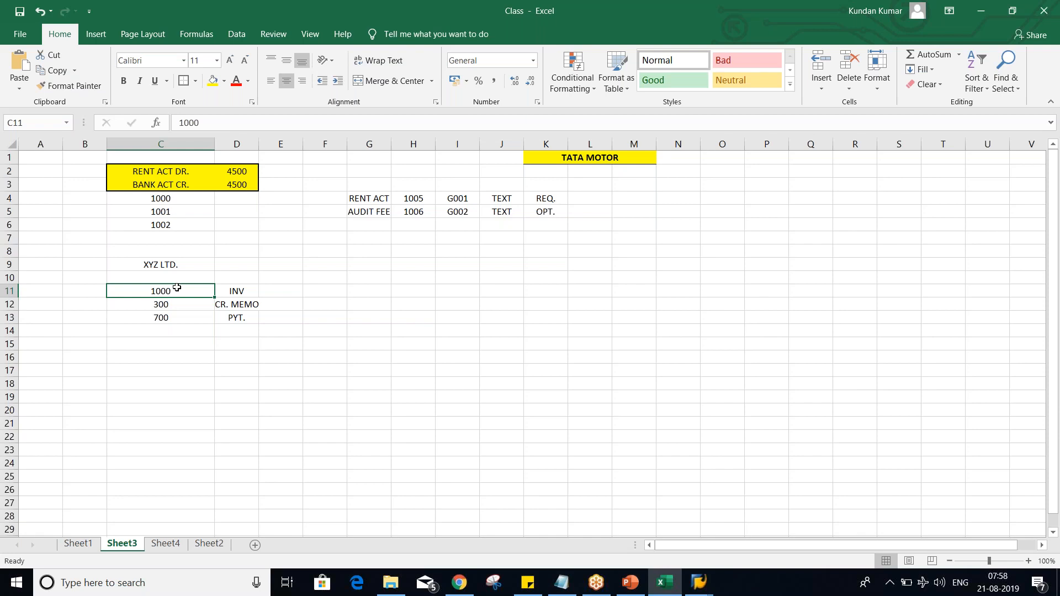
left_click(176, 303)
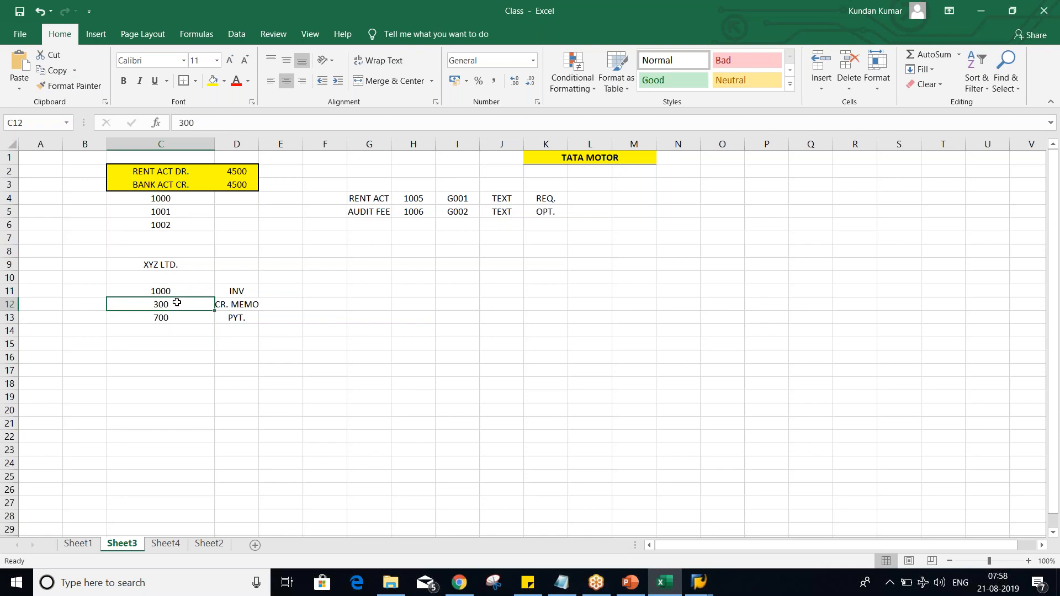
left_click(240, 303)
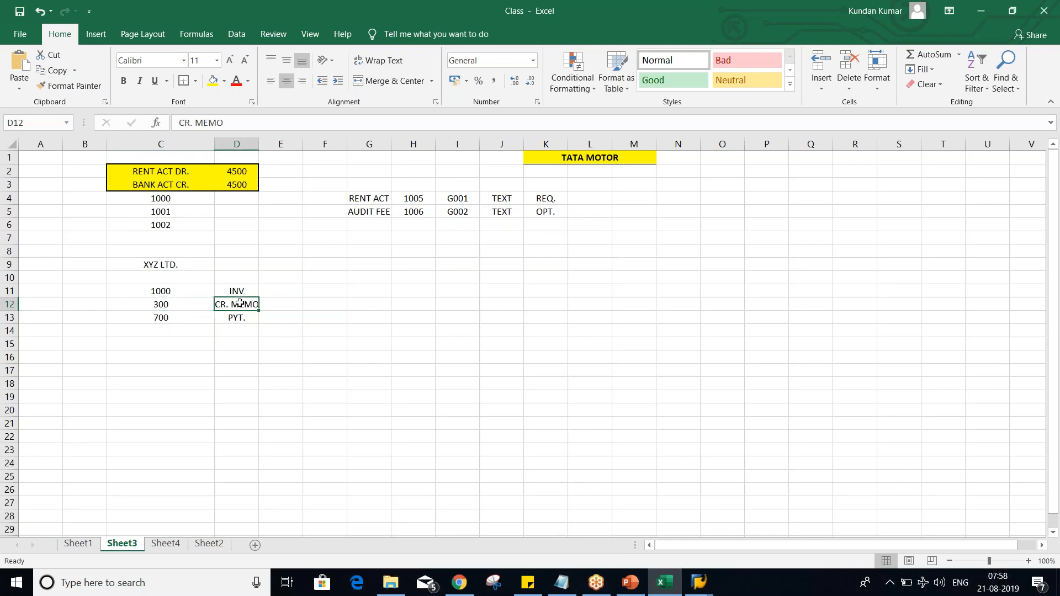
left_click(199, 303)
left_click(192, 292)
left_click(190, 301)
left_click(187, 292)
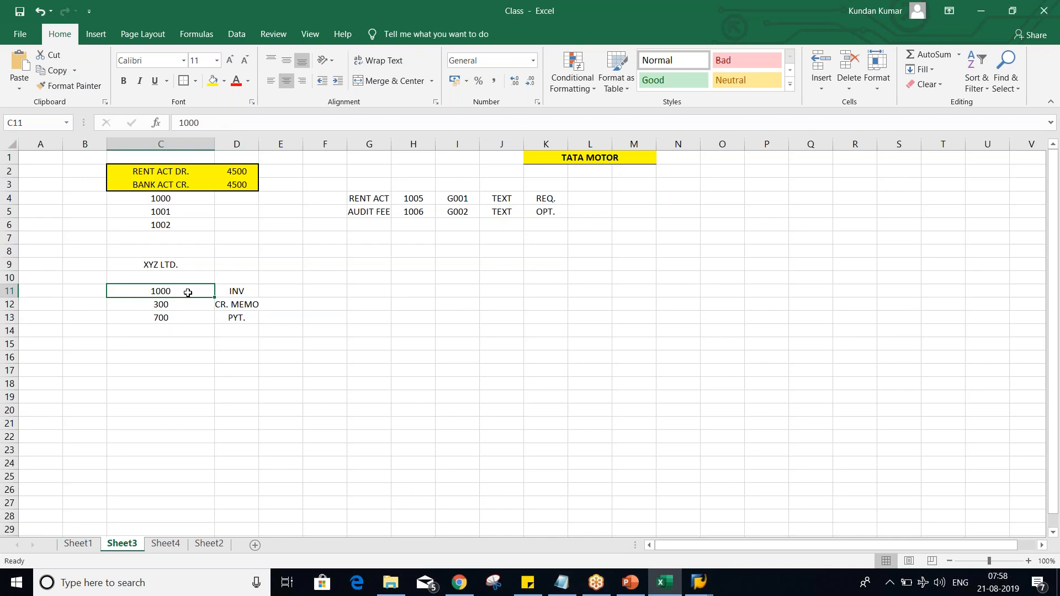
left_click(193, 317)
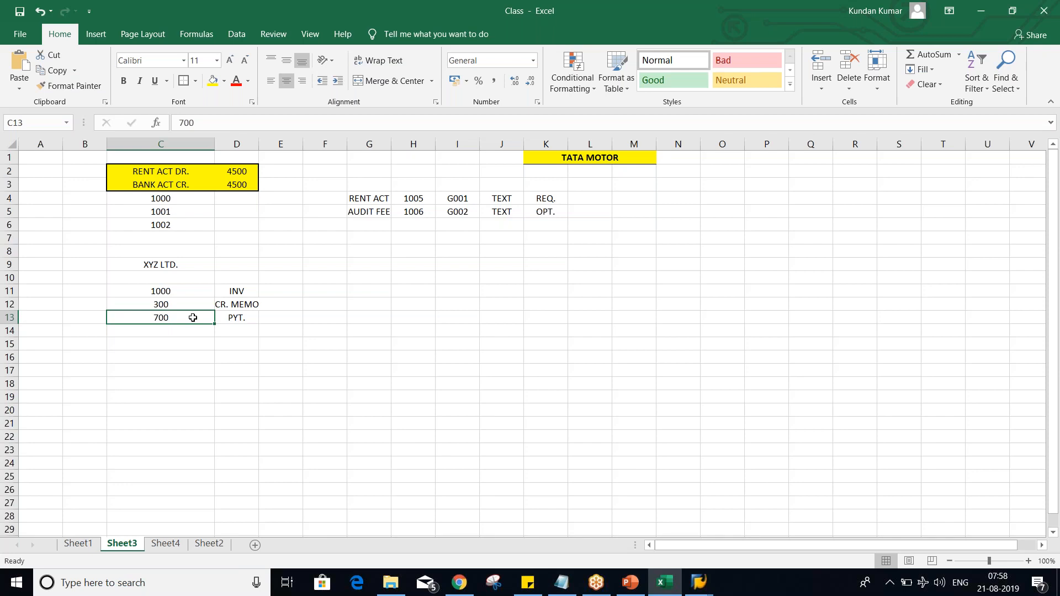
left_click_drag(185, 291, 184, 315)
left_click(237, 294)
left_click(187, 293)
left_click(184, 305)
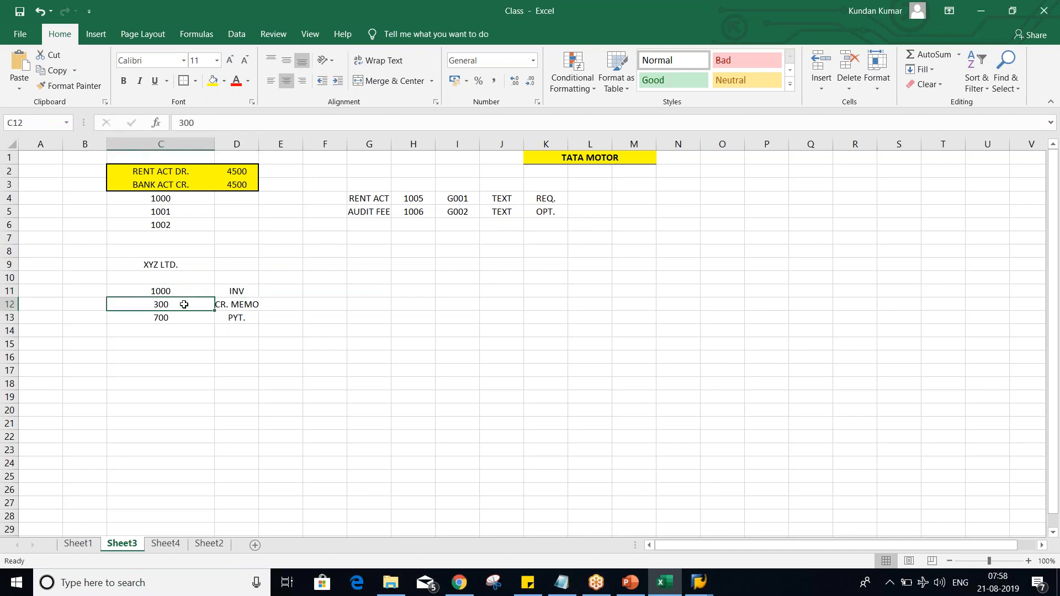
left_click(179, 321)
left_click(178, 303)
left_click(180, 289)
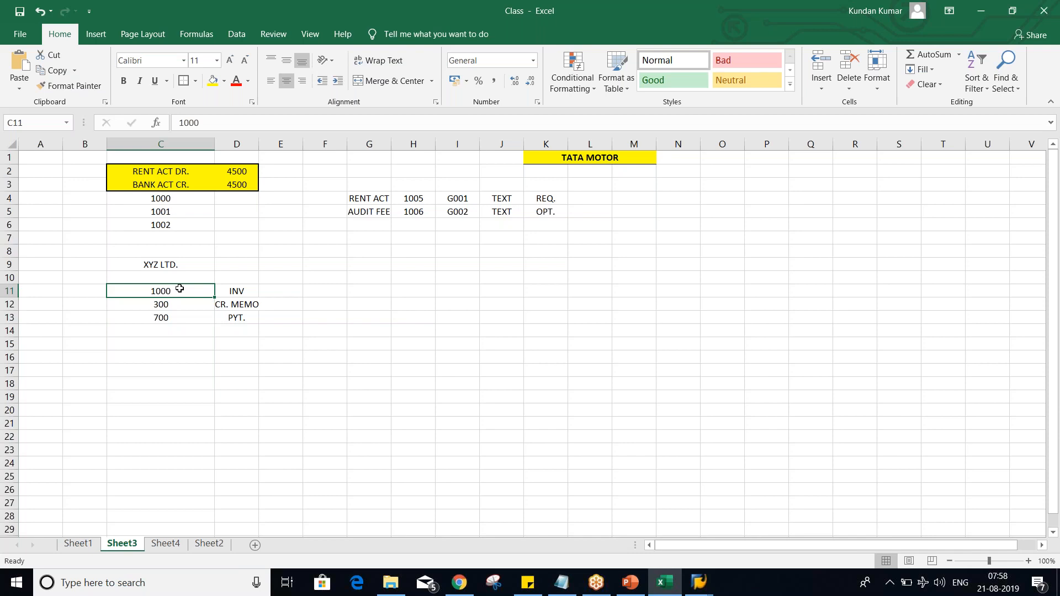
key("alt+Tab")
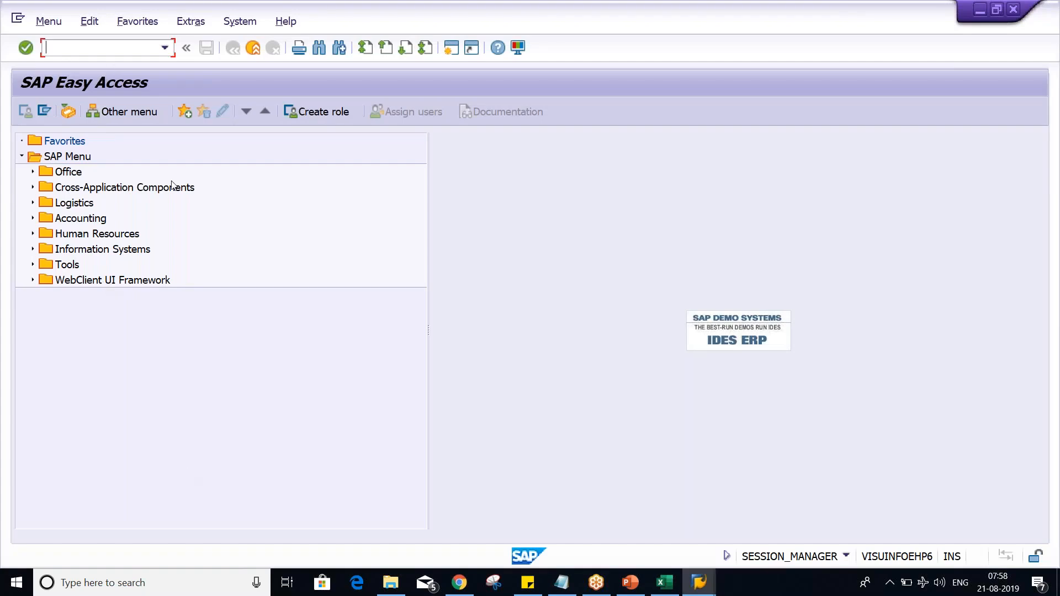
key("Return")
key("alt+Tab")
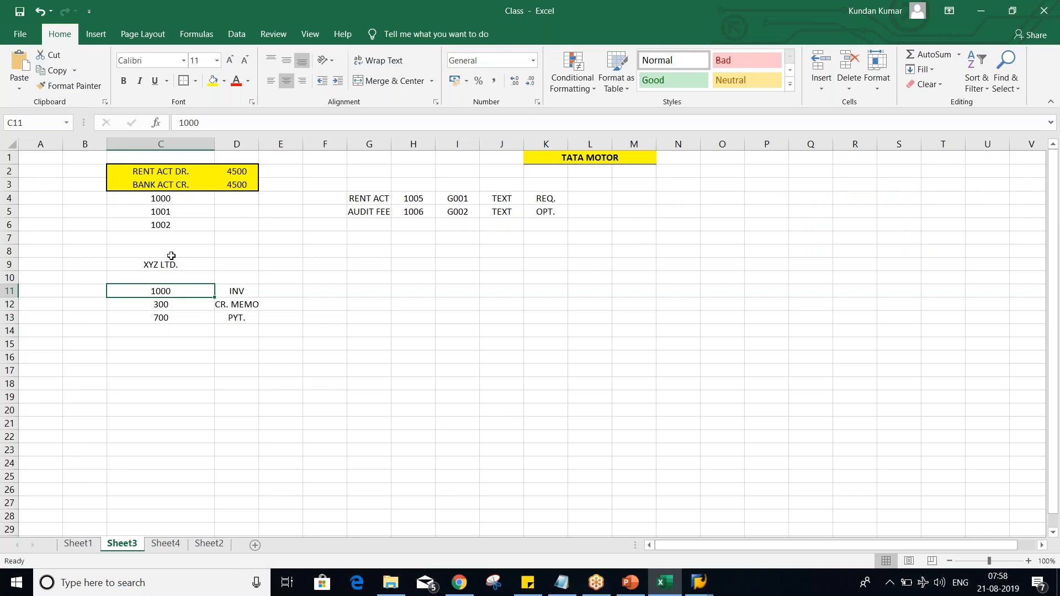
Step: Enter the document types KR, KG and KZ in B11:B13 beside the invoice, credit memo and payment amounts
left_click(89, 293)
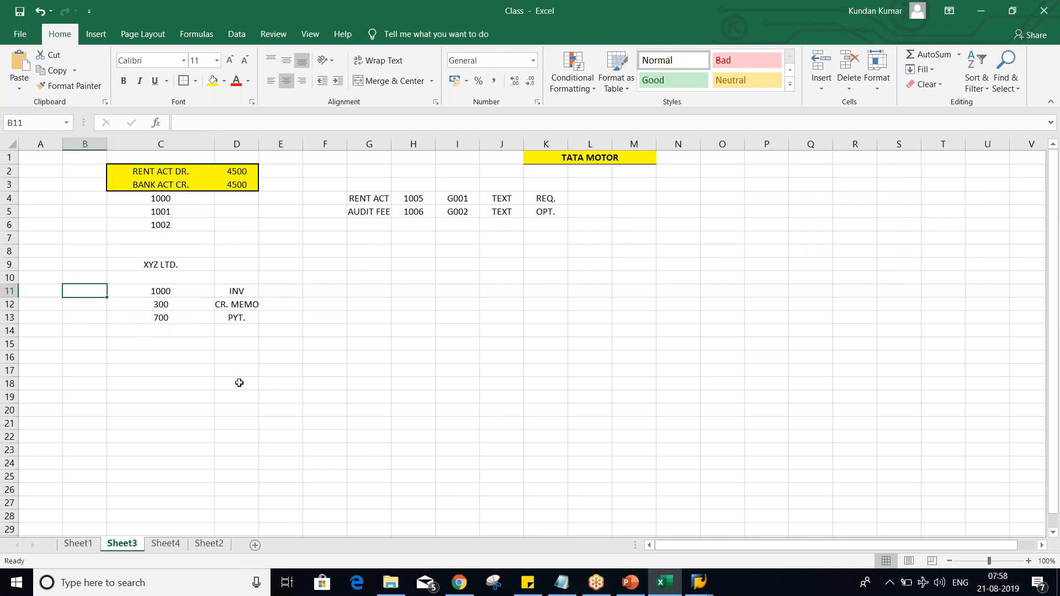
type("KR")
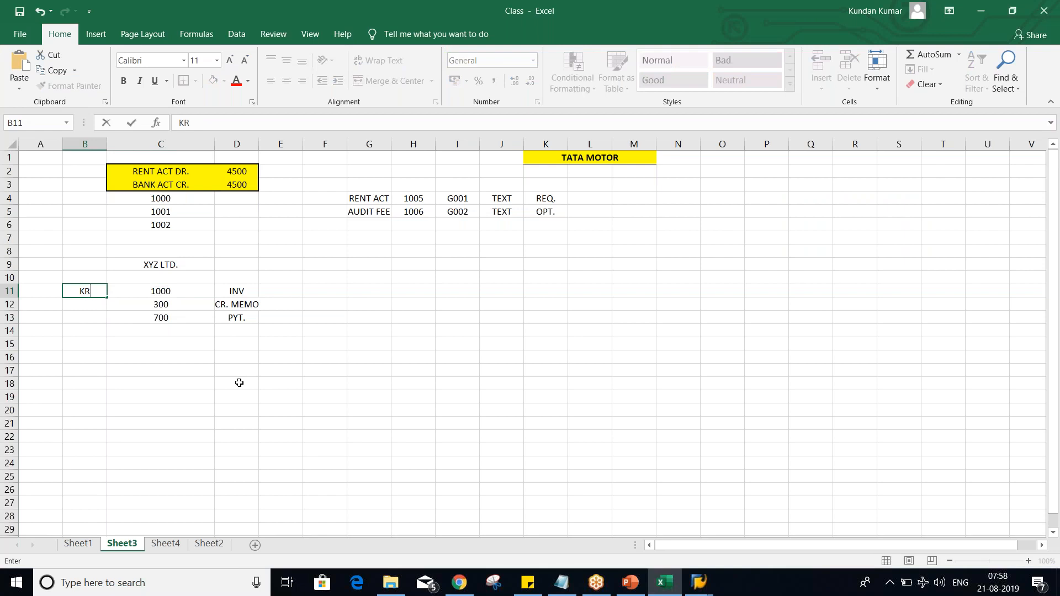
key("Return")
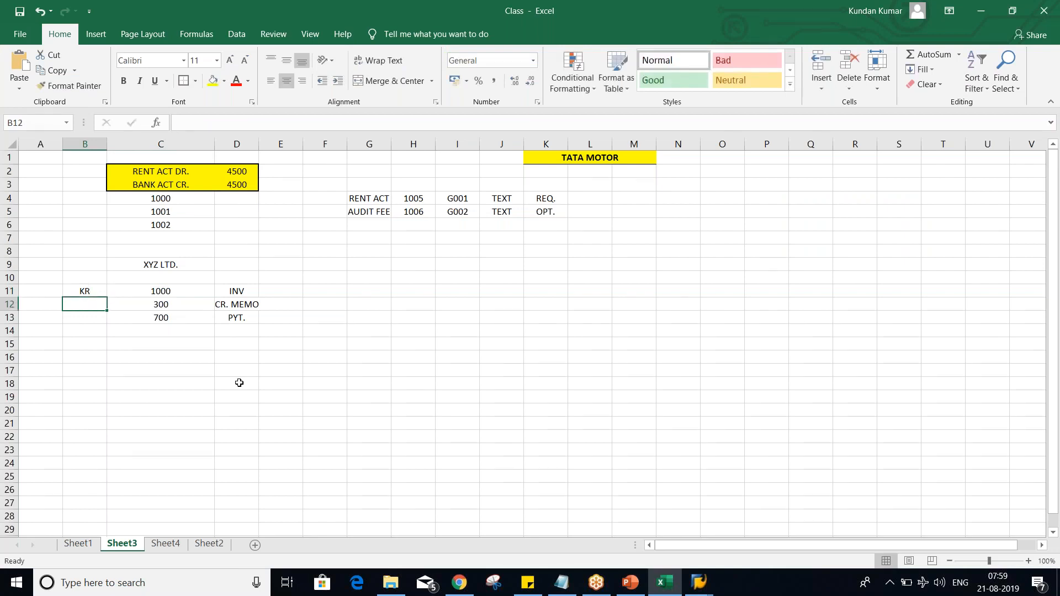
type("KG")
key("Return")
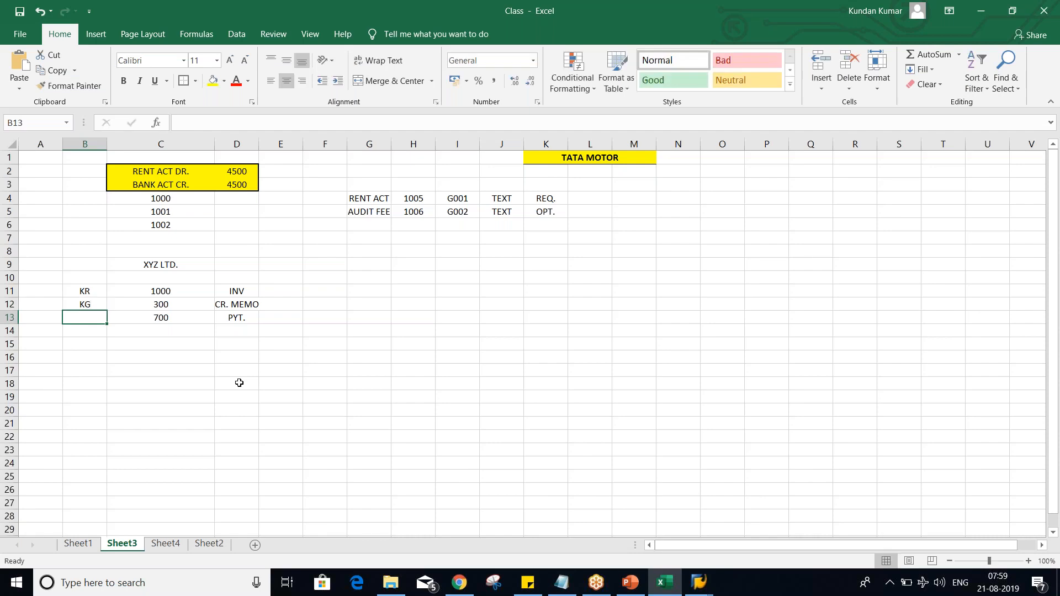
type("KZ")
key("Return")
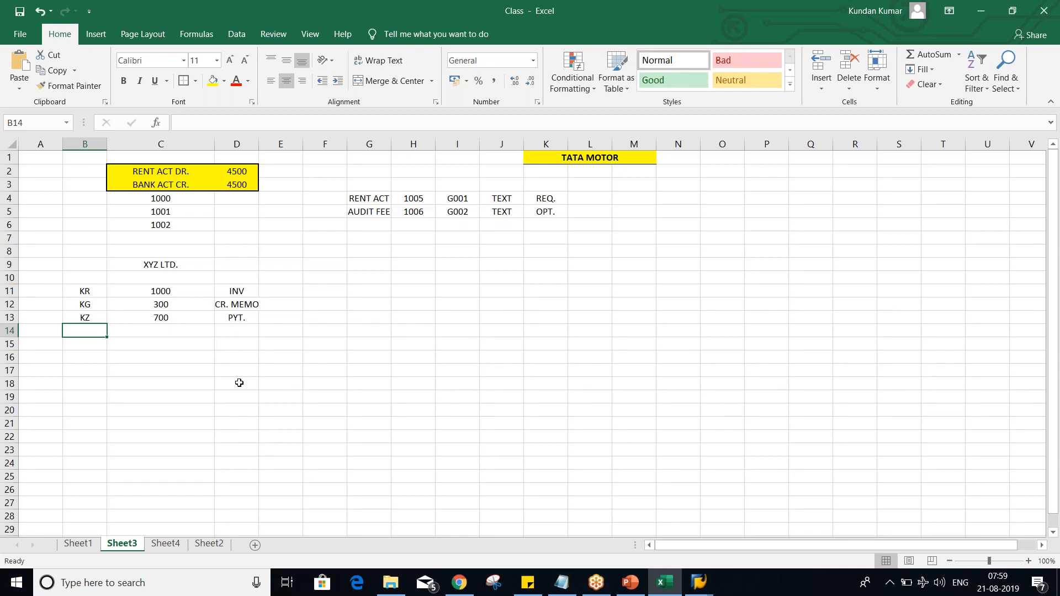
Step: Compare each document type code in B11:B13 with the amount and transaction label in its row
key("Up")
key("Up")
key("Up")
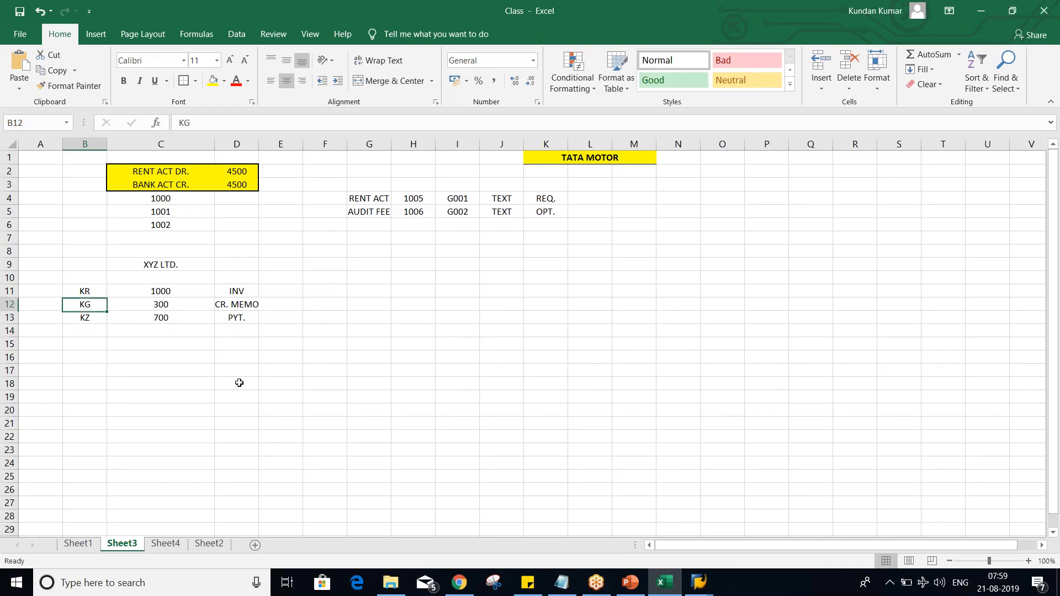
key("Down")
key("Down")
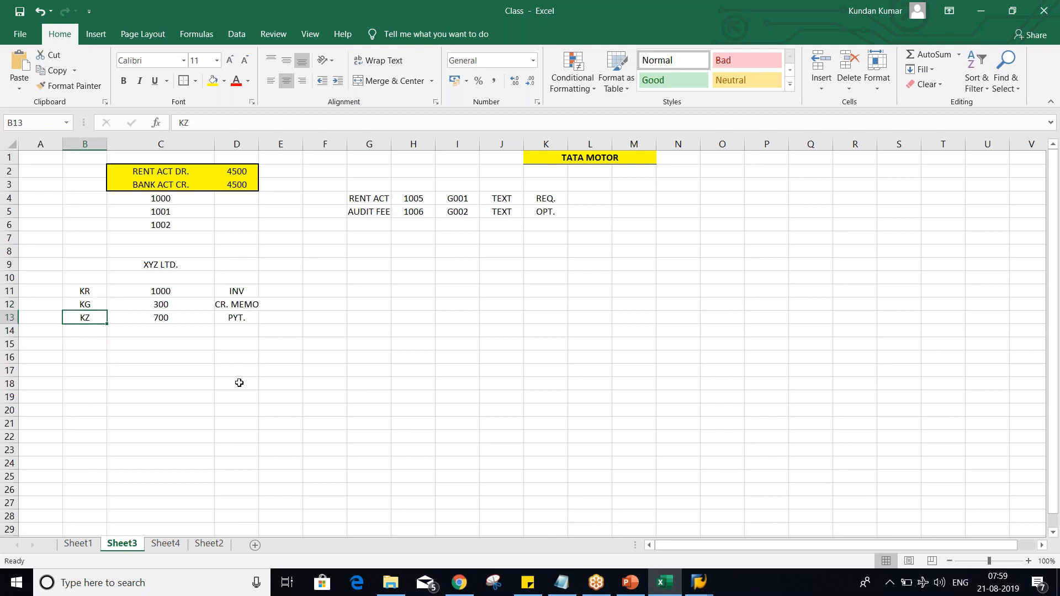
left_click(139, 290)
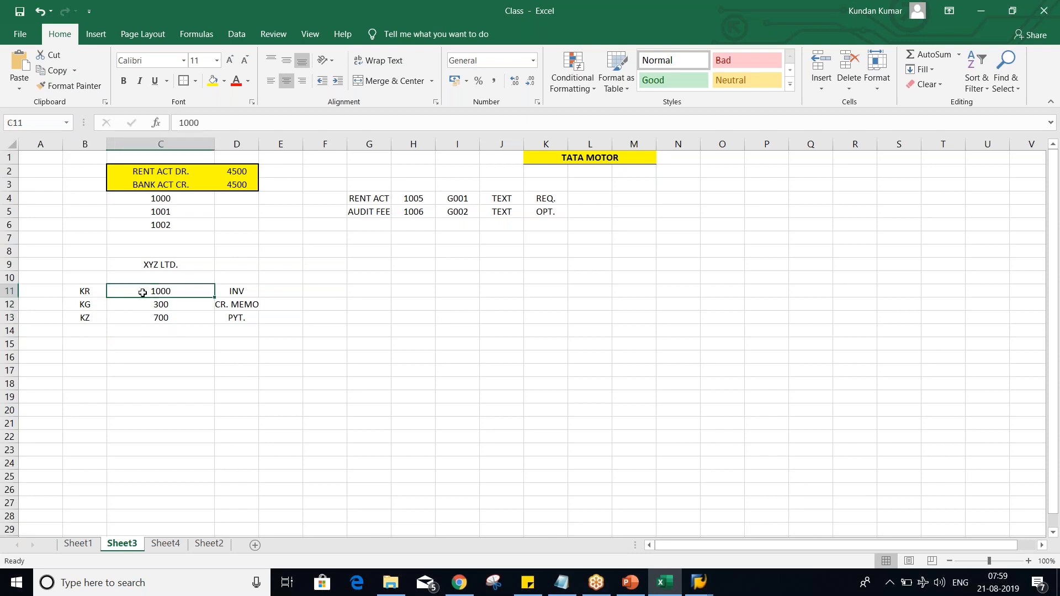
left_click(69, 295)
left_click(76, 304)
left_click(81, 318)
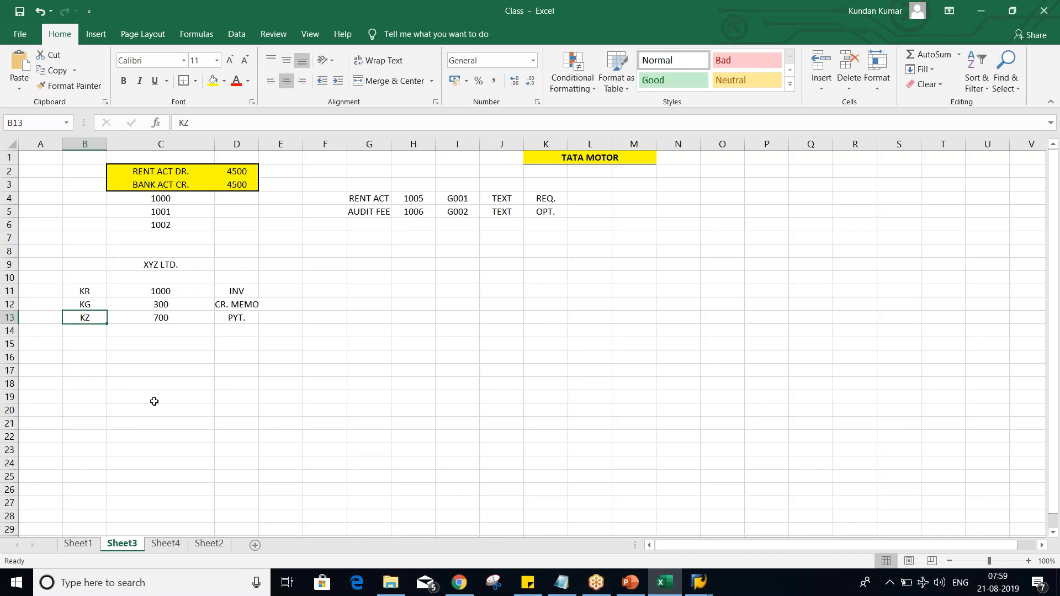
left_click_drag(84, 292, 249, 289)
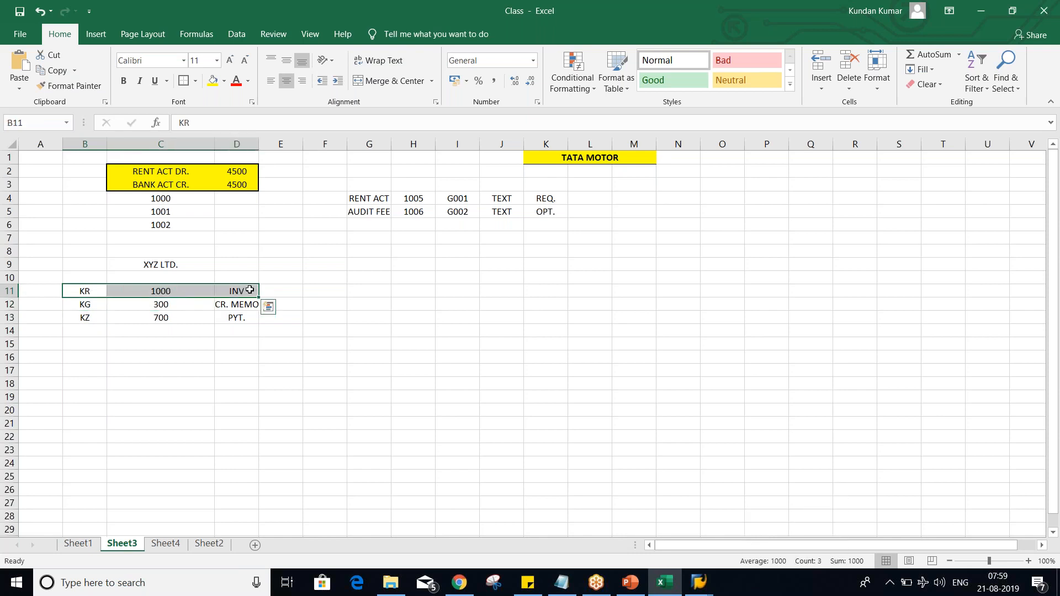
Step: Review which XYZ LTD. amount belongs to each of the document types KR, KG and KZ
left_click(176, 292)
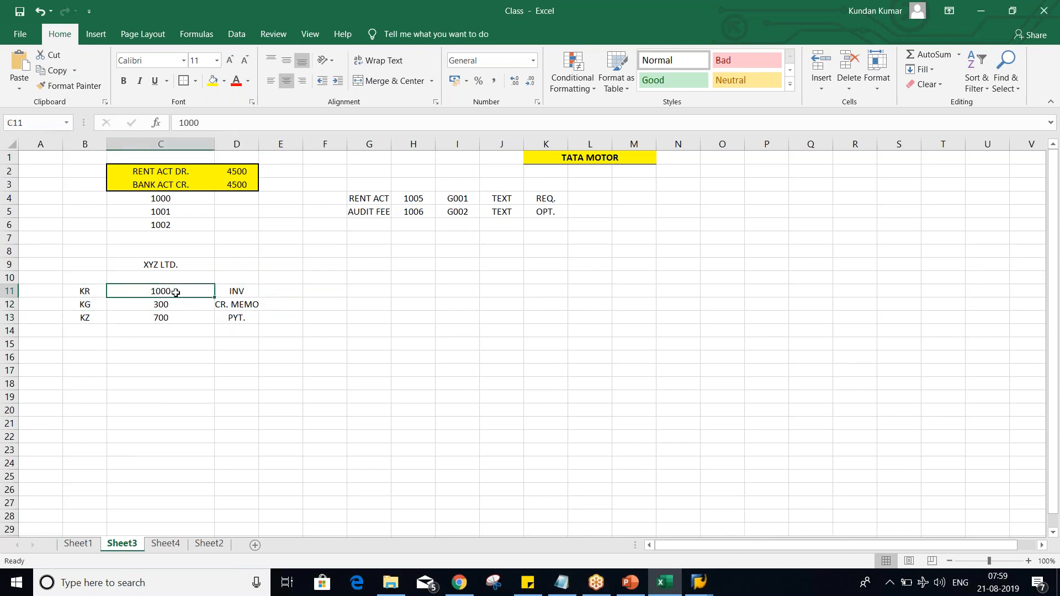
left_click(85, 306)
left_click(148, 307)
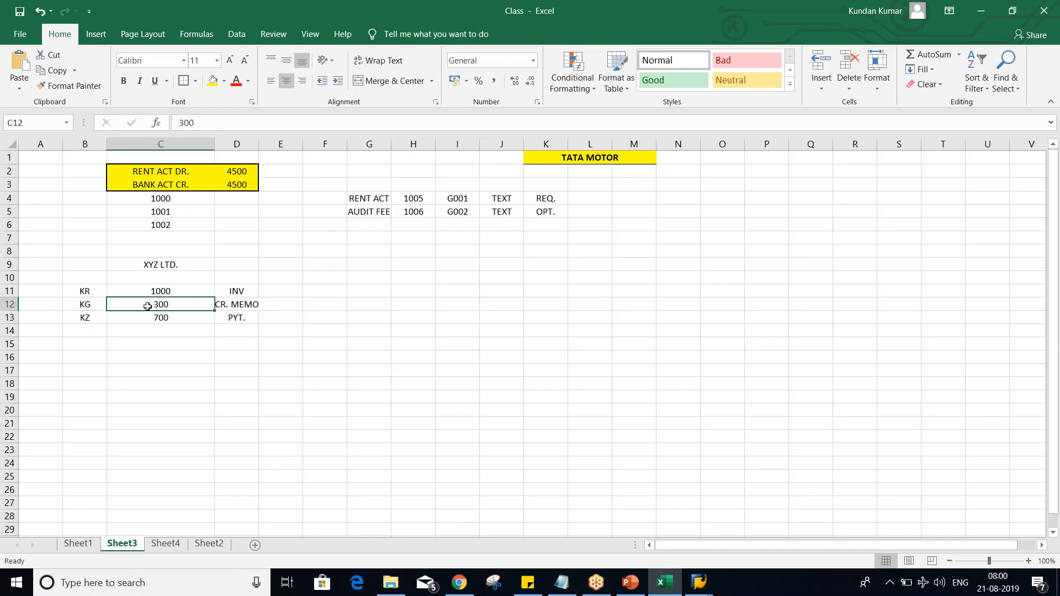
left_click(91, 319)
left_click(154, 323)
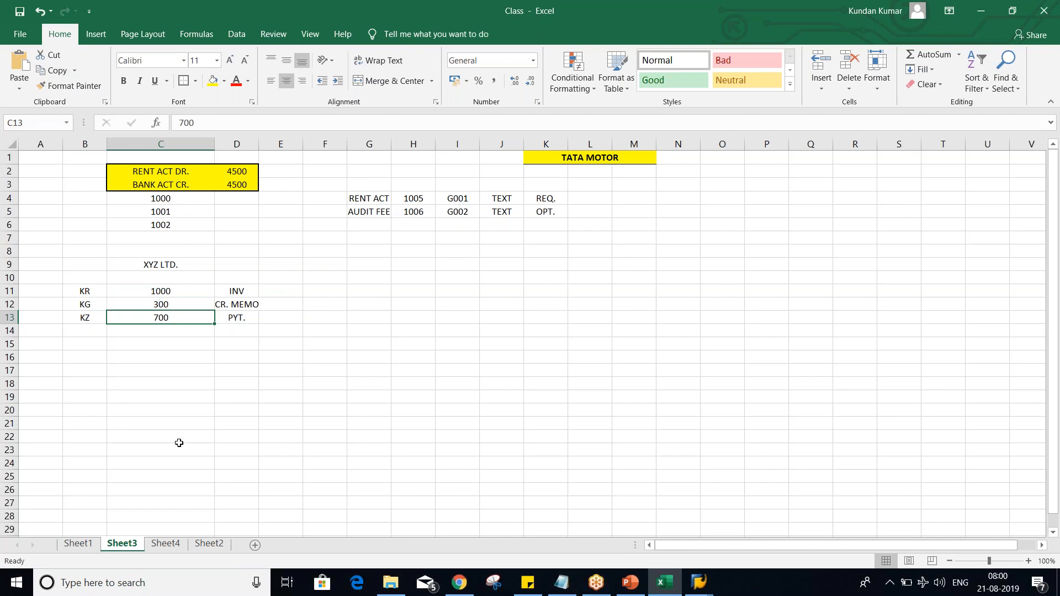
left_click(87, 341)
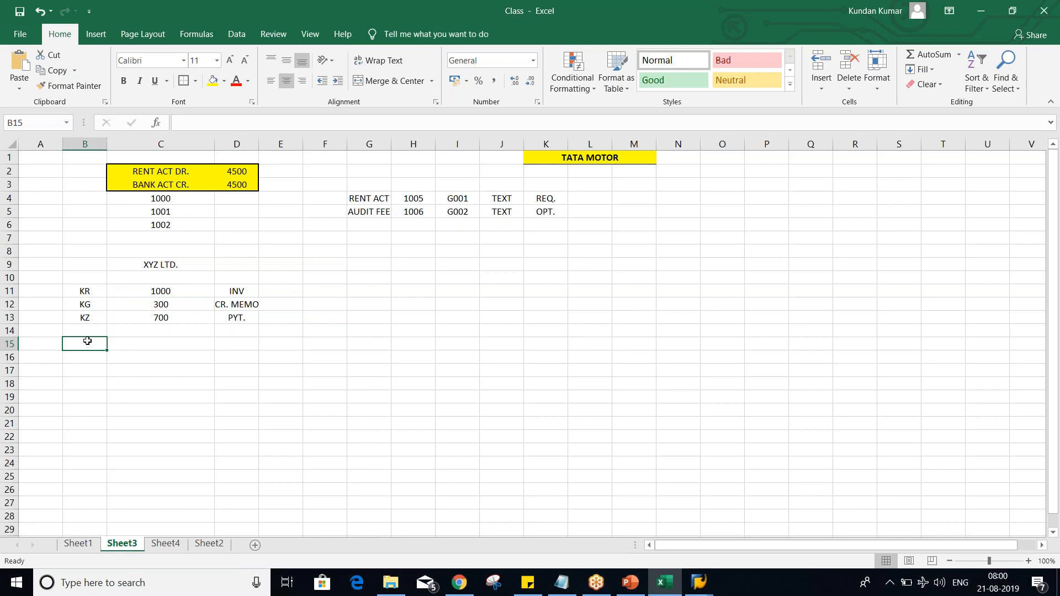
mouse_move(159, 292)
left_mouse_down()
mouse_move(172, 327)
mouse_move(175, 305)
left_mouse_up()
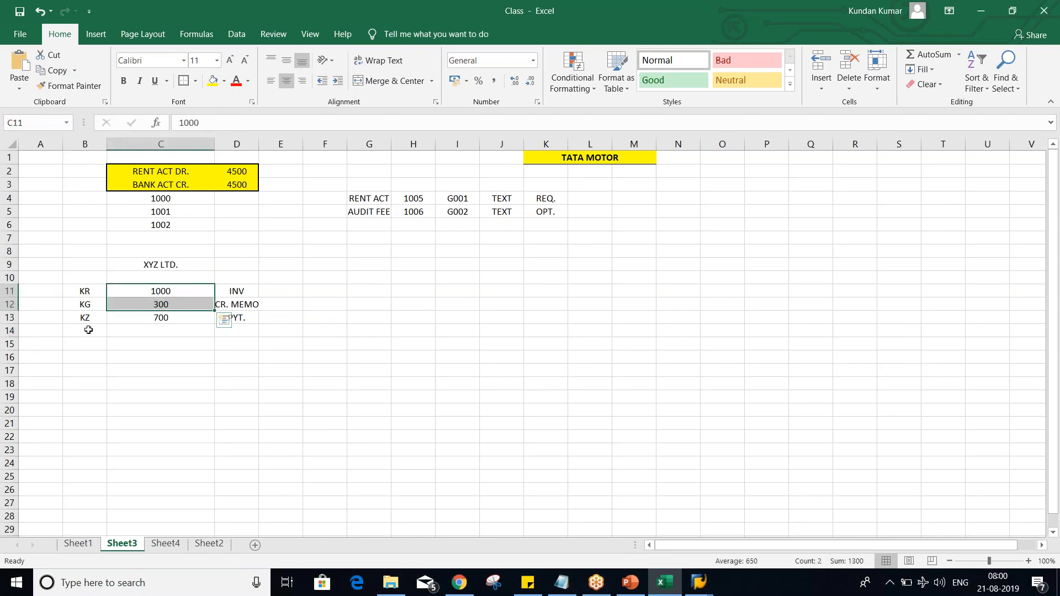
Step: Add the journal voucher row below the payment, with JV in D14 and document type SA in B14
left_click(87, 332)
left_click(176, 329)
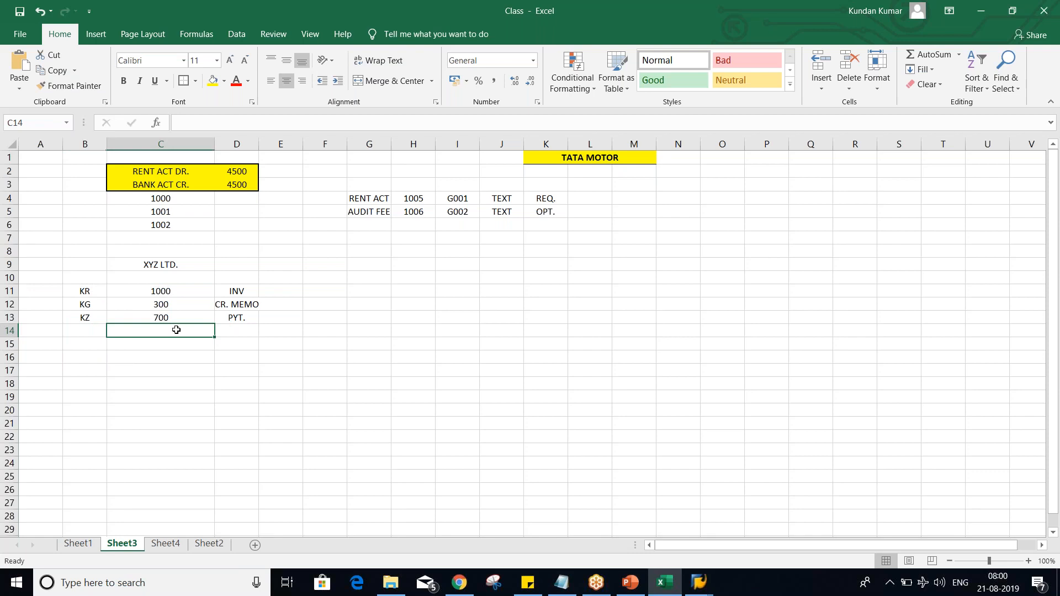
key("Tab")
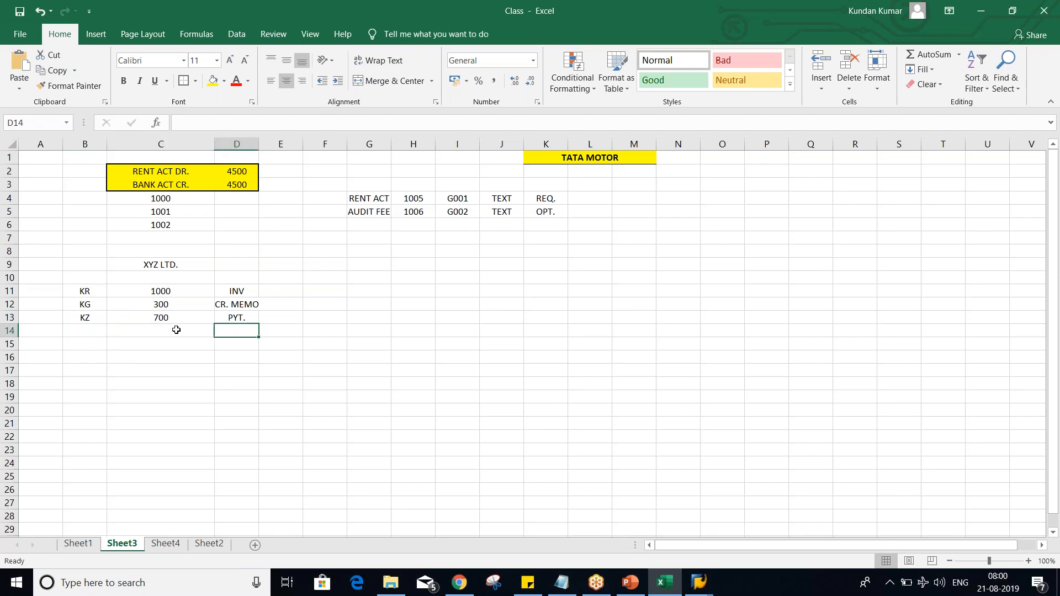
type("JV")
key("Return")
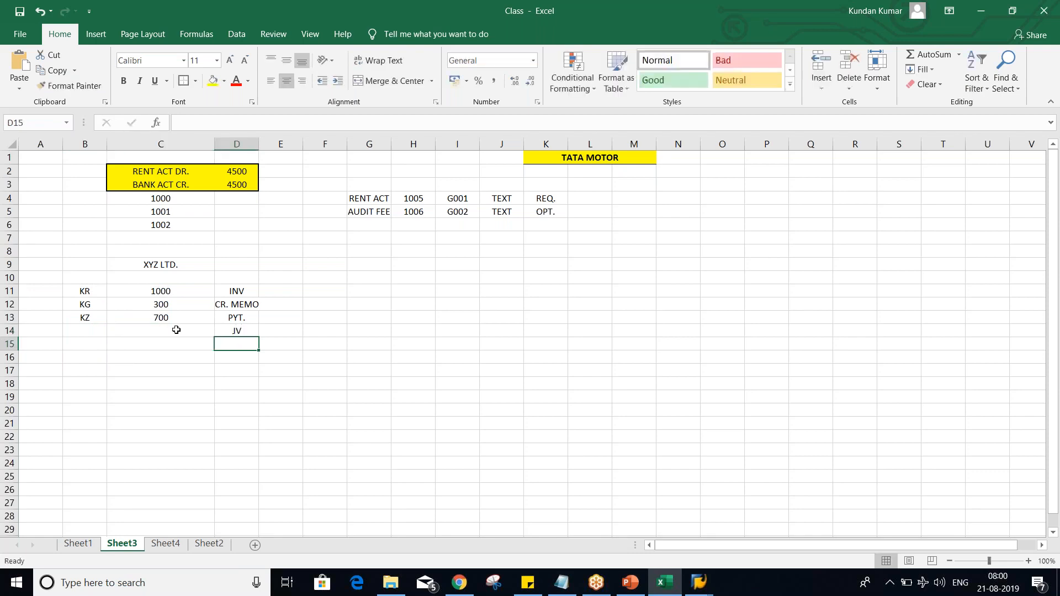
left_click(72, 331)
type("SA")
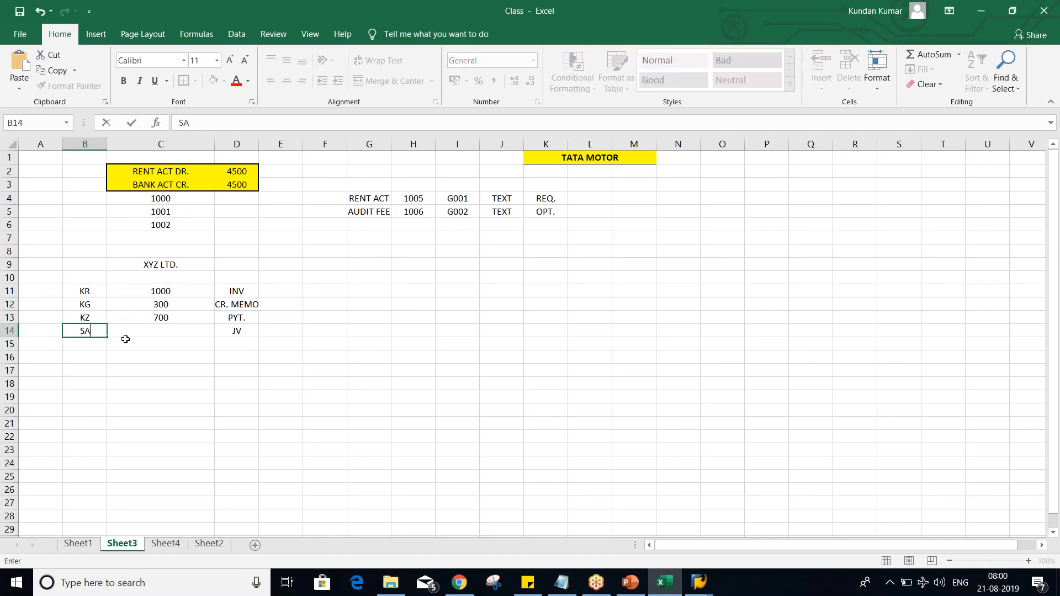
key("Return")
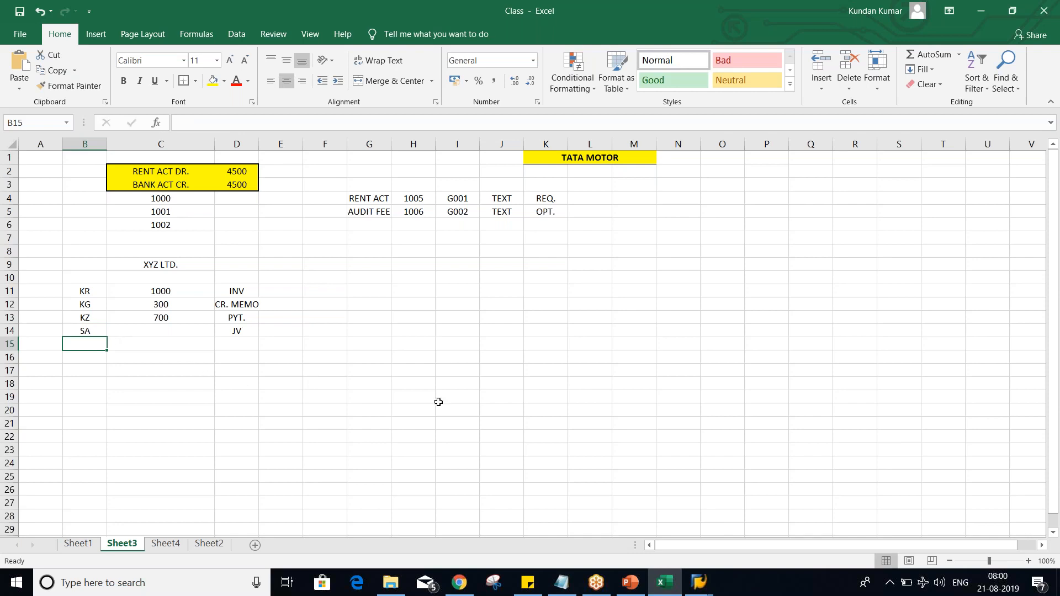
left_click(1055, 365)
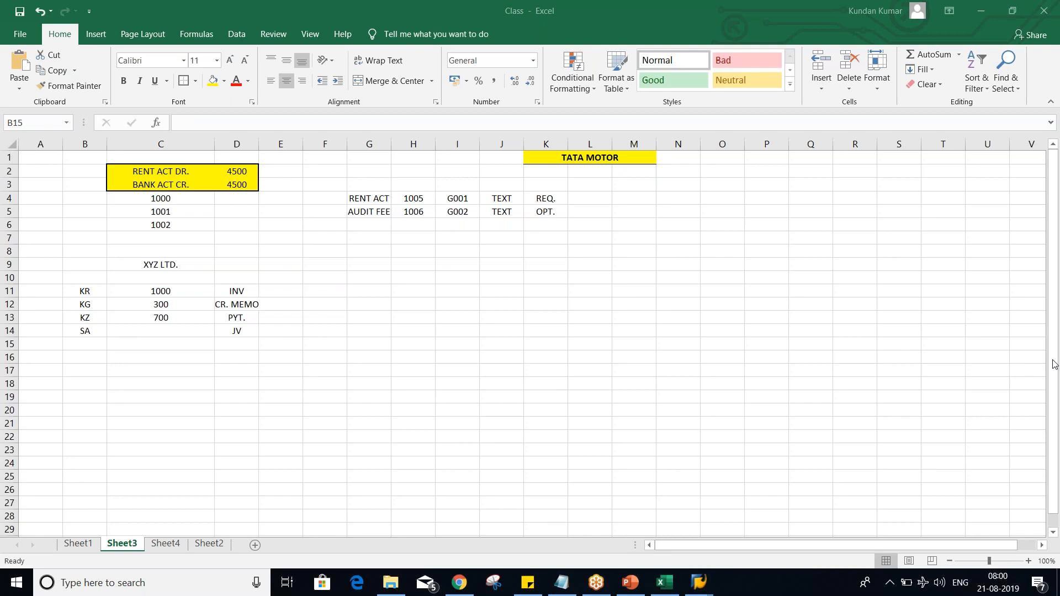
left_click(83, 341)
key("Up")
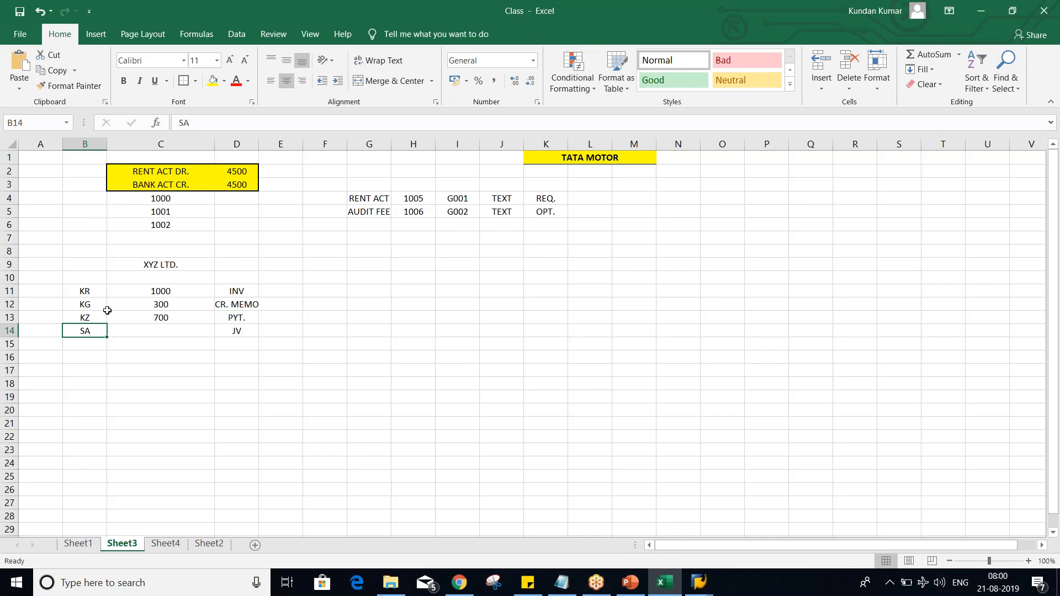
key("alt+Tab")
key("Tab")
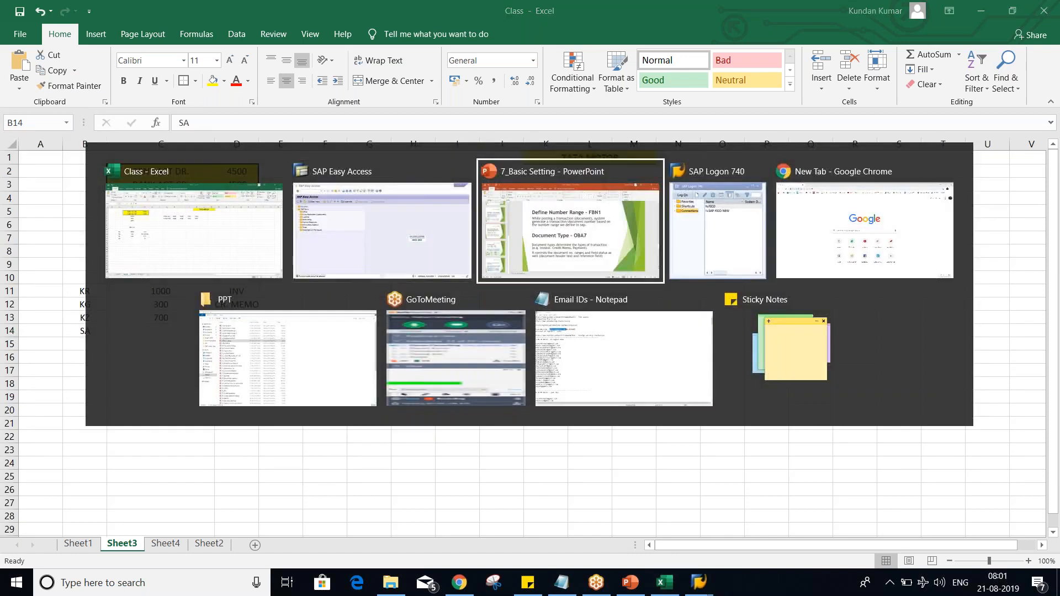
key("shift+Tab")
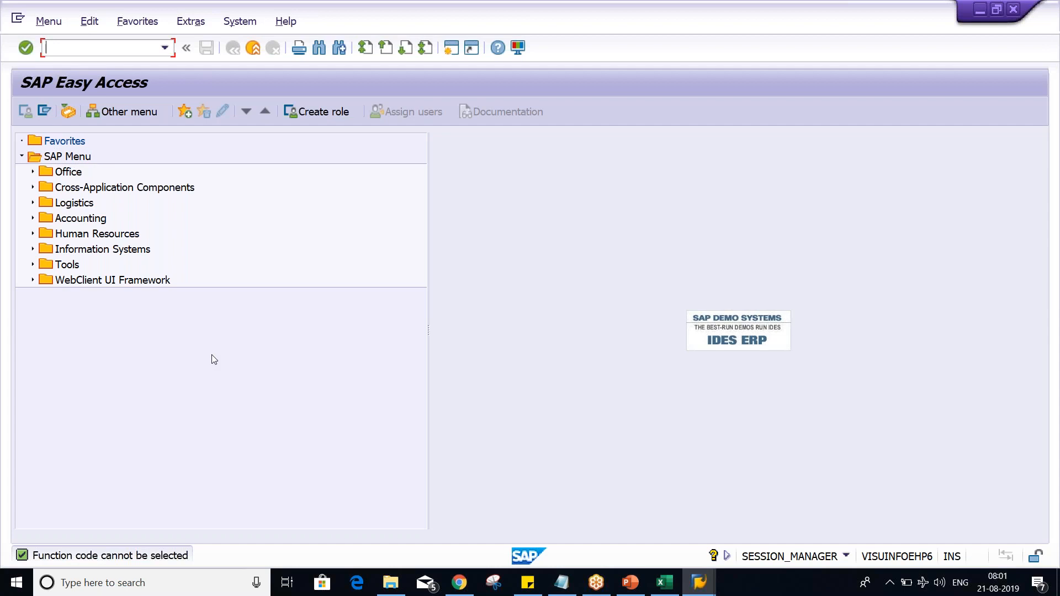
key("alt+Tab")
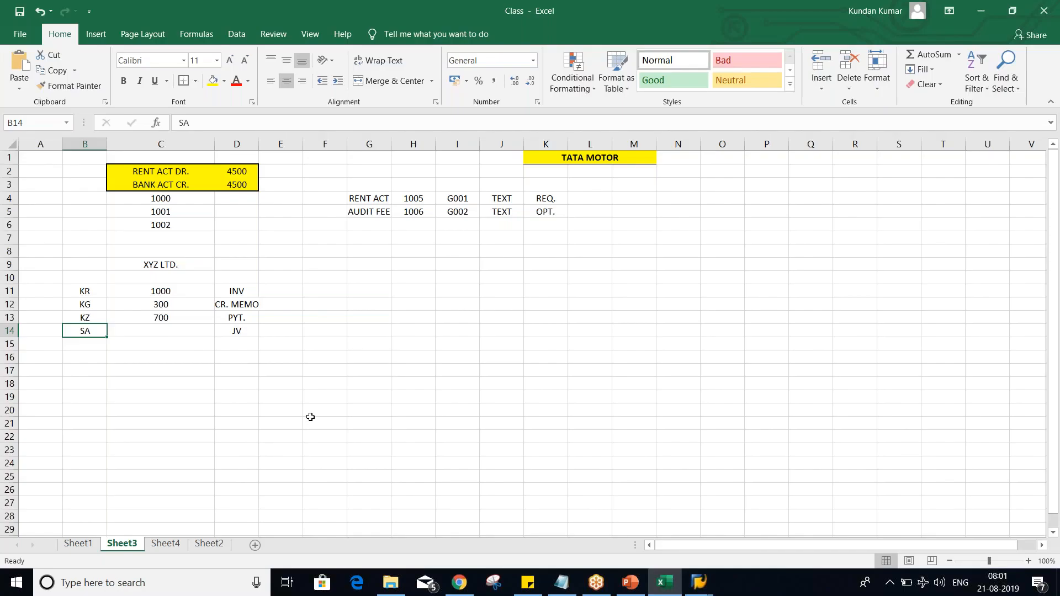
Step: Switch to PowerPoint to read the Document Type - OBA7 slide text, and return to Excel
left_click(310, 417)
key("alt+Tab")
key("Tab")
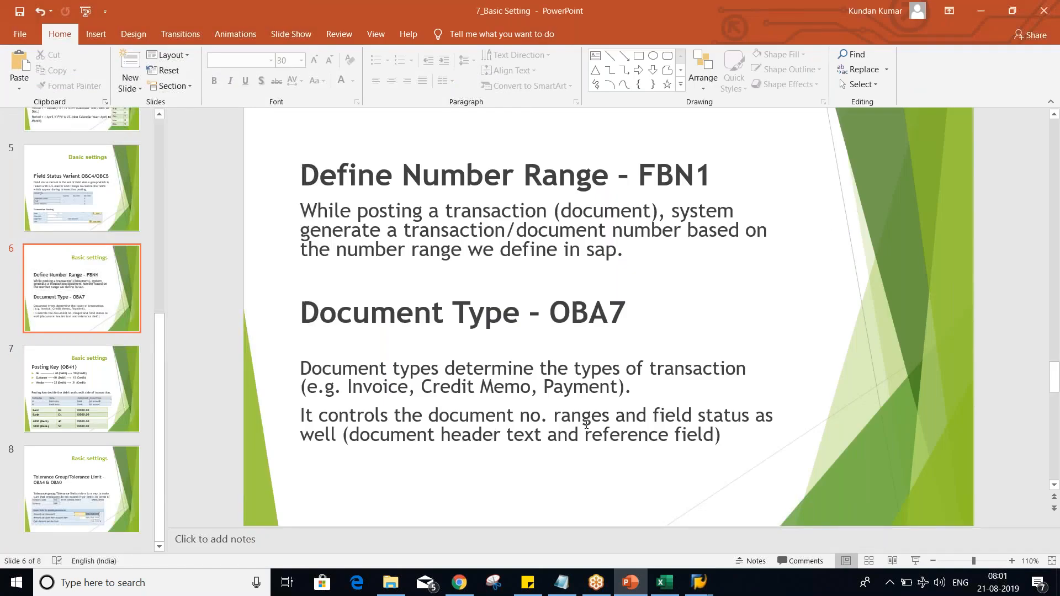
key("alt+Tab")
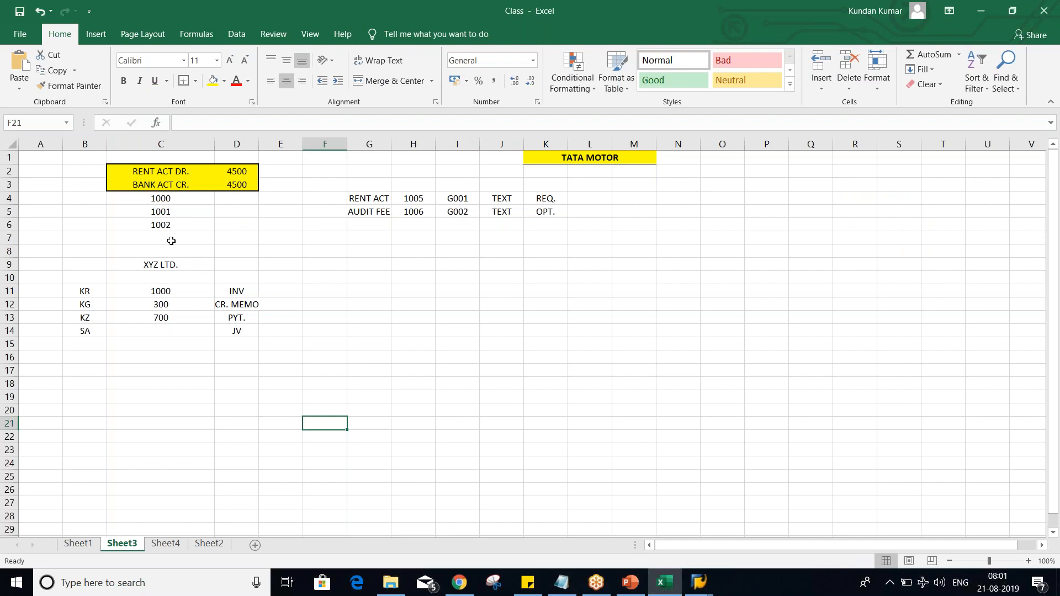
Step: Clear the sample document numbers in C4:C6 and enter the number range 1000 - 1999 in C5
left_click_drag(172, 214, 176, 235)
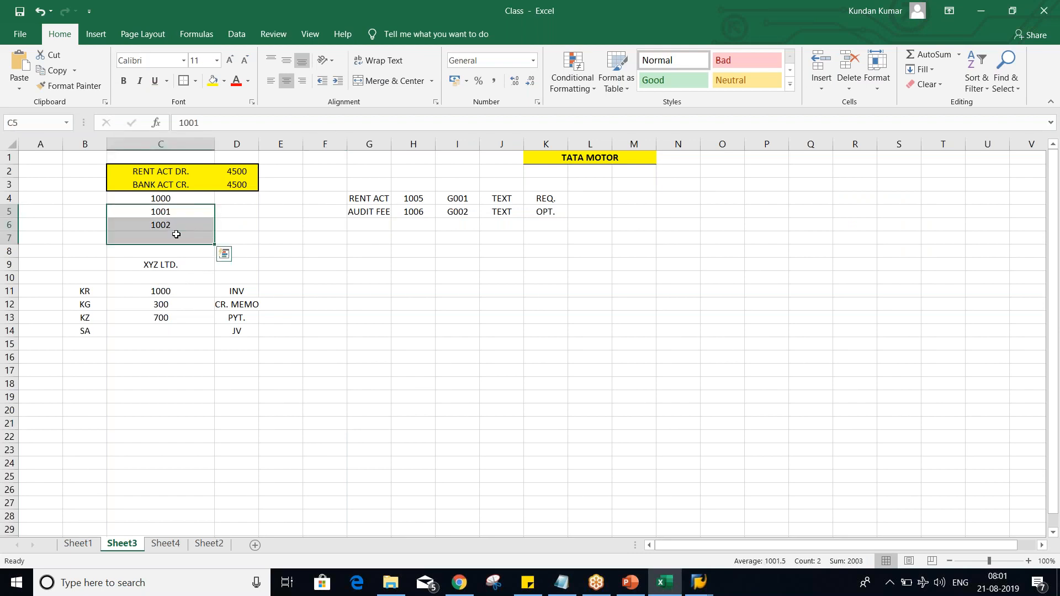
key("Delete")
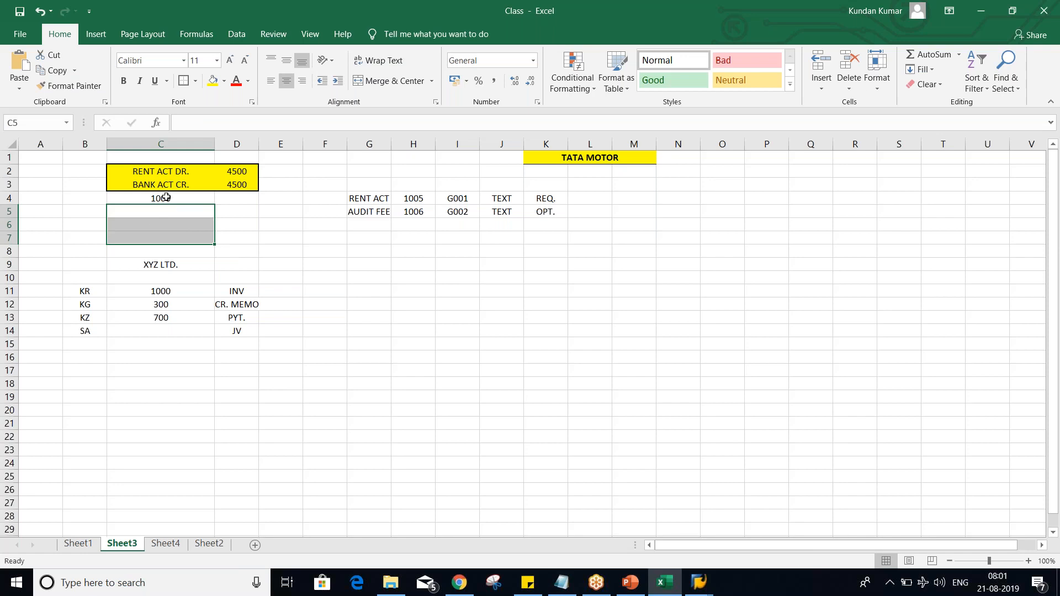
key("Up")
key("Delete")
key("Down")
type("1000")
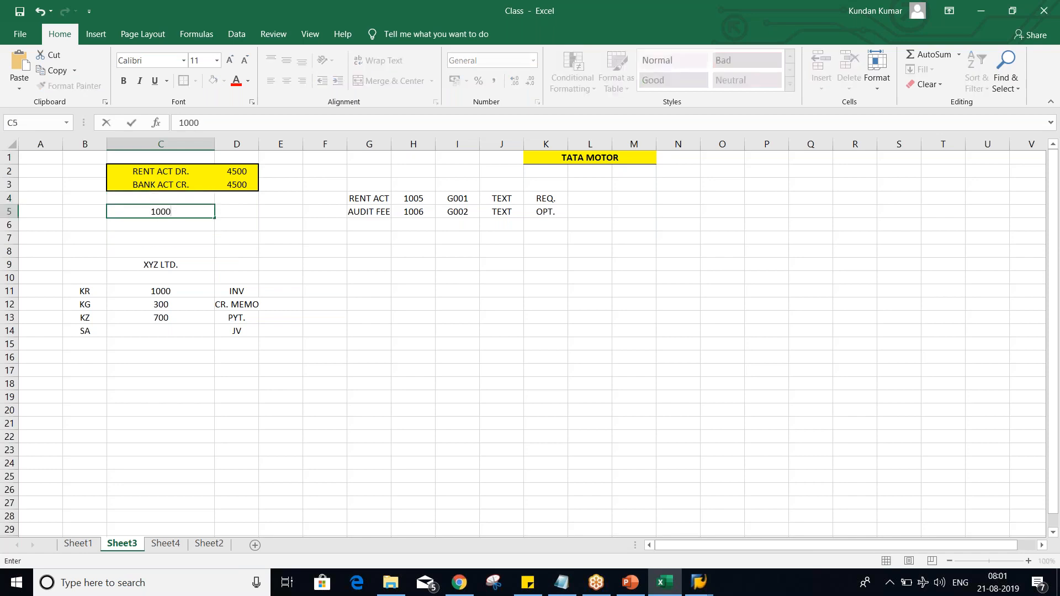
type(" - 1999")
key("Return")
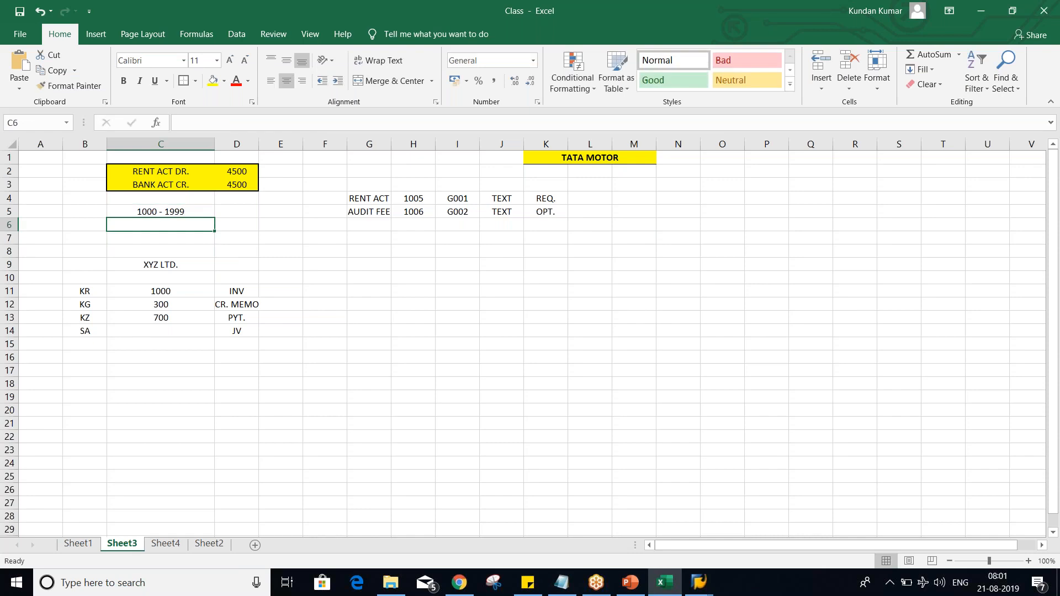
Step: Enter the number range code 01 as text in B5, beside the range 1000 - 1999
left_click(85, 209)
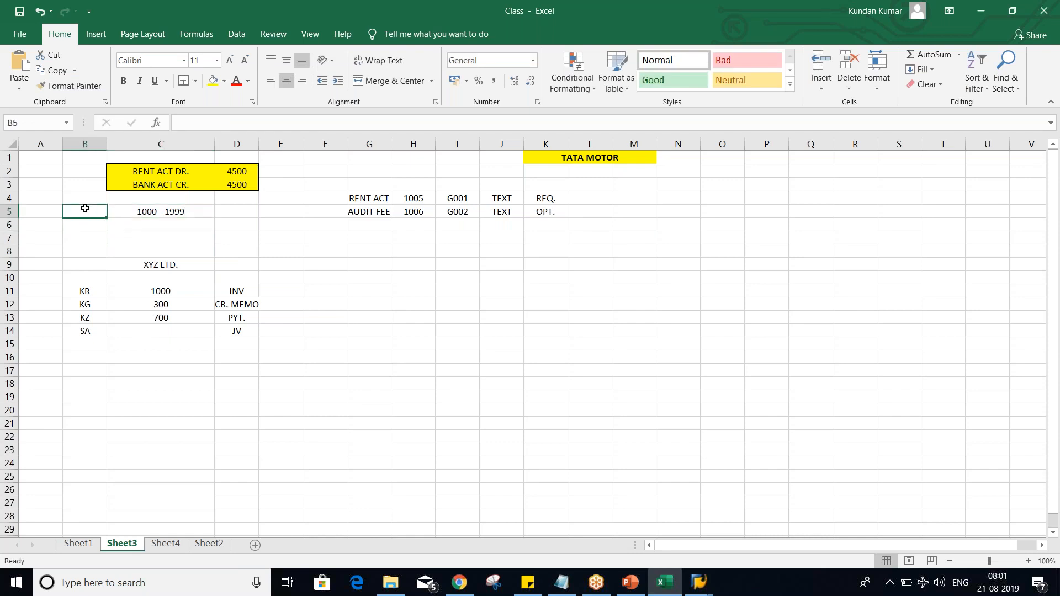
type("'01")
key("Return")
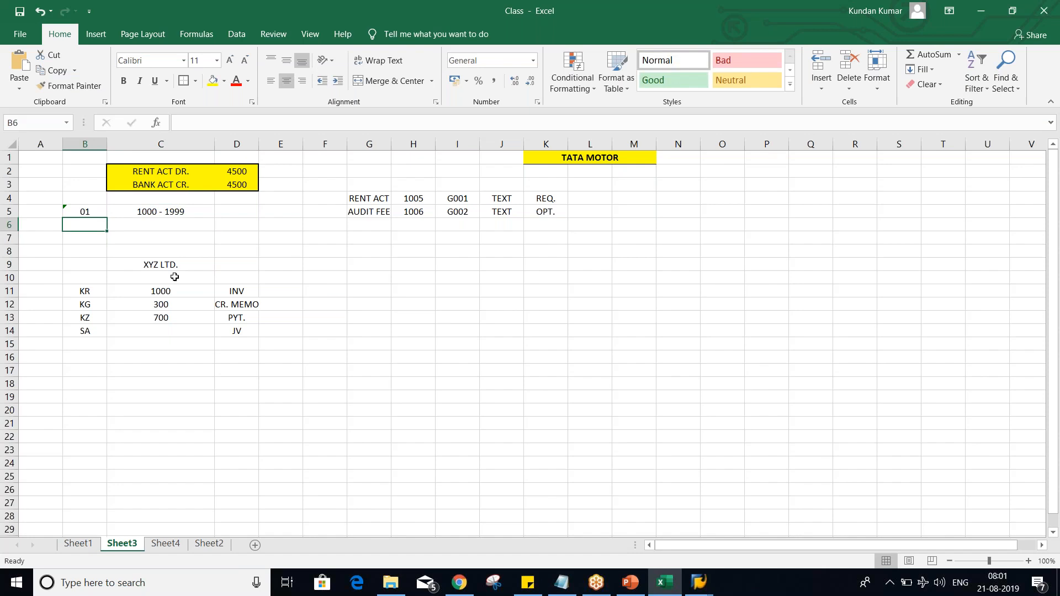
left_click(87, 210)
left_click(158, 216)
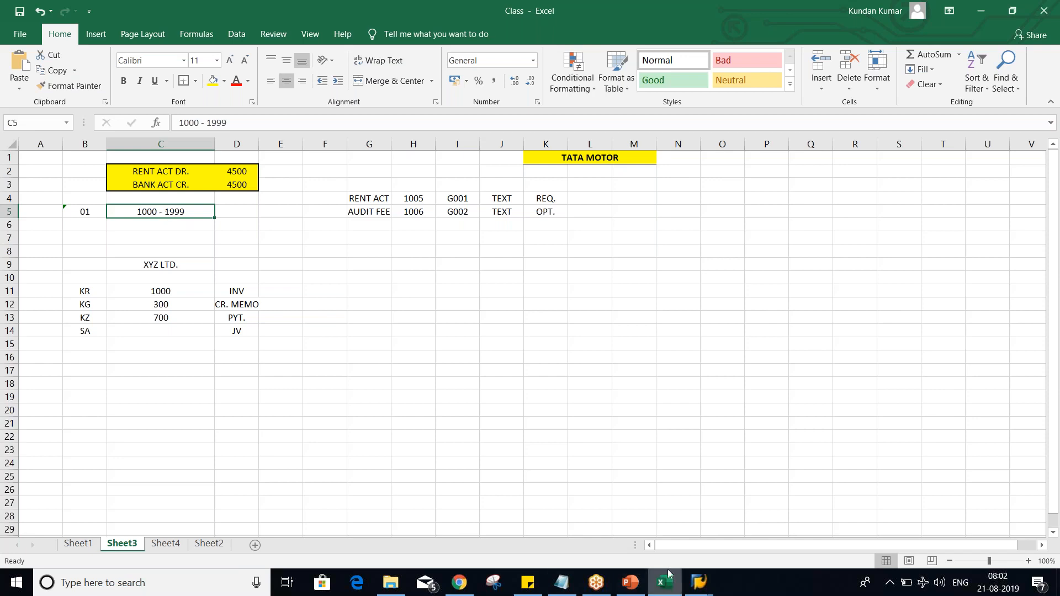
Step: Switch to SAP and open G/L document entry with transaction FB50 for company code TM02
mouse_move(699, 582)
left_click(157, 184)
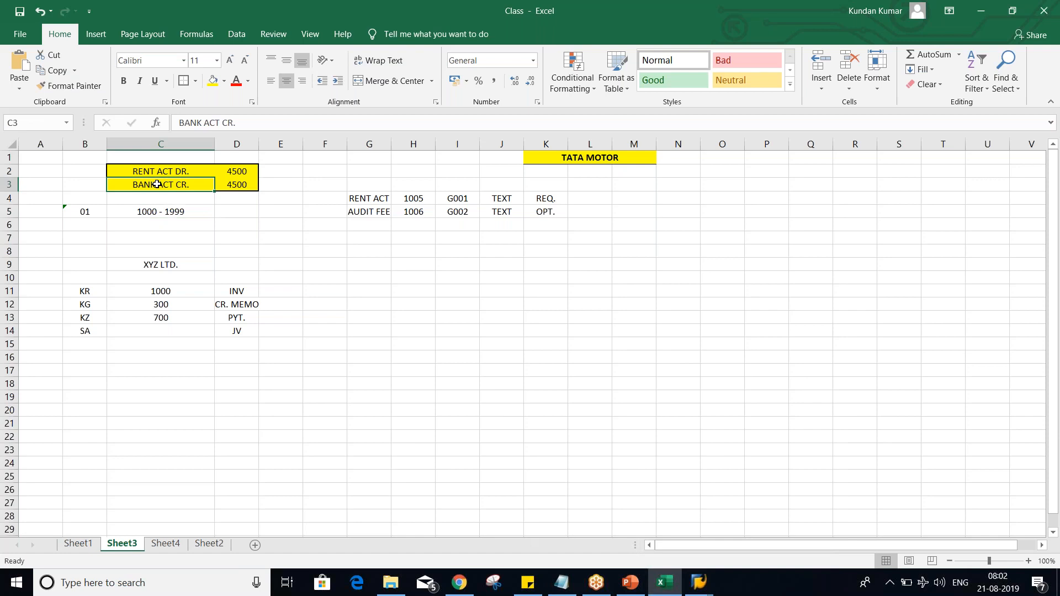
mouse_move(698, 583)
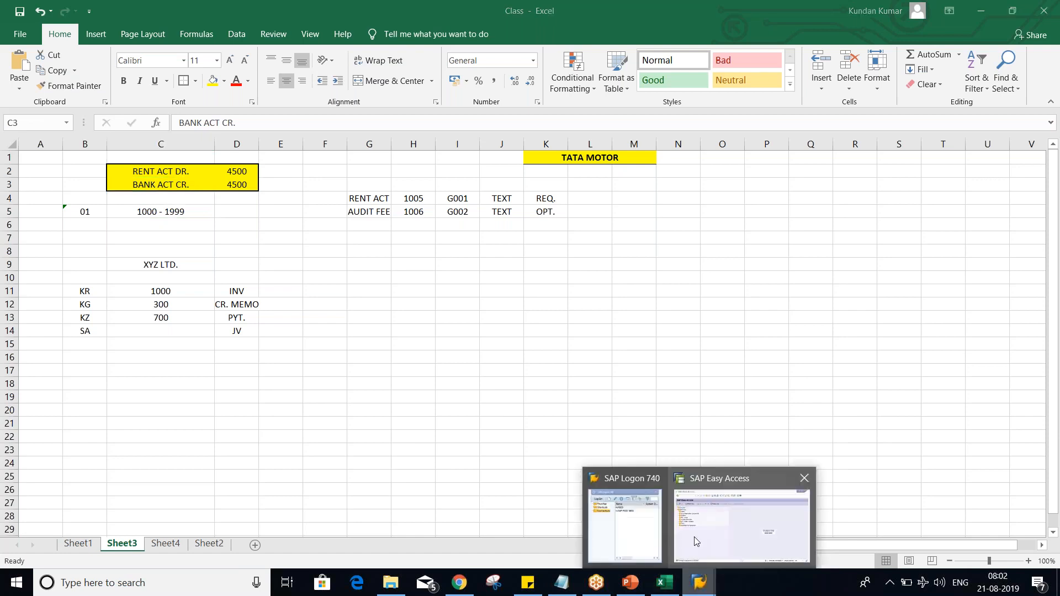
left_click(711, 532)
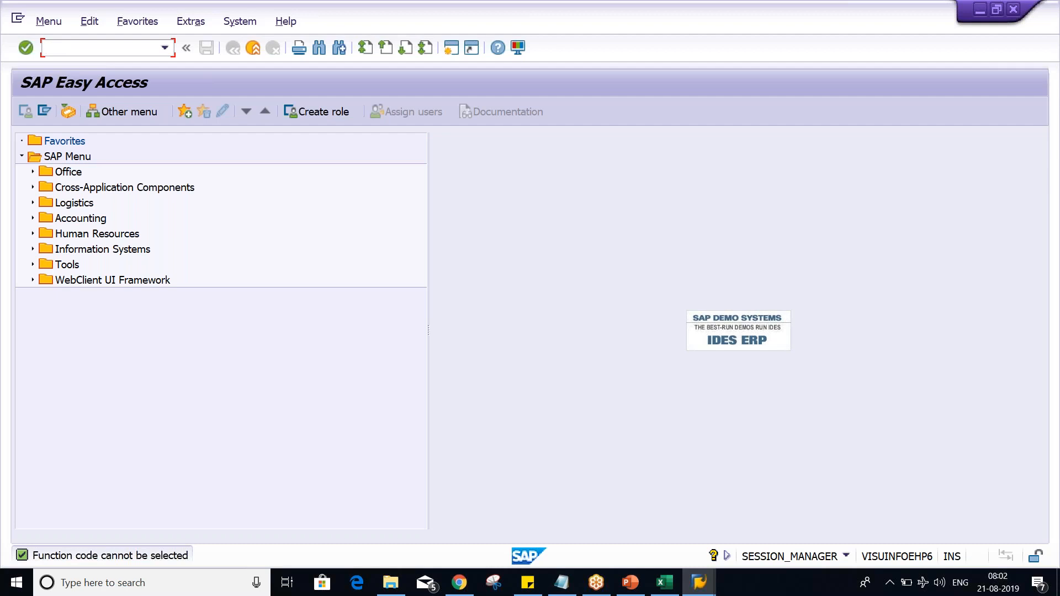
type("fb50")
key("Return")
type("TM02")
key("Return")
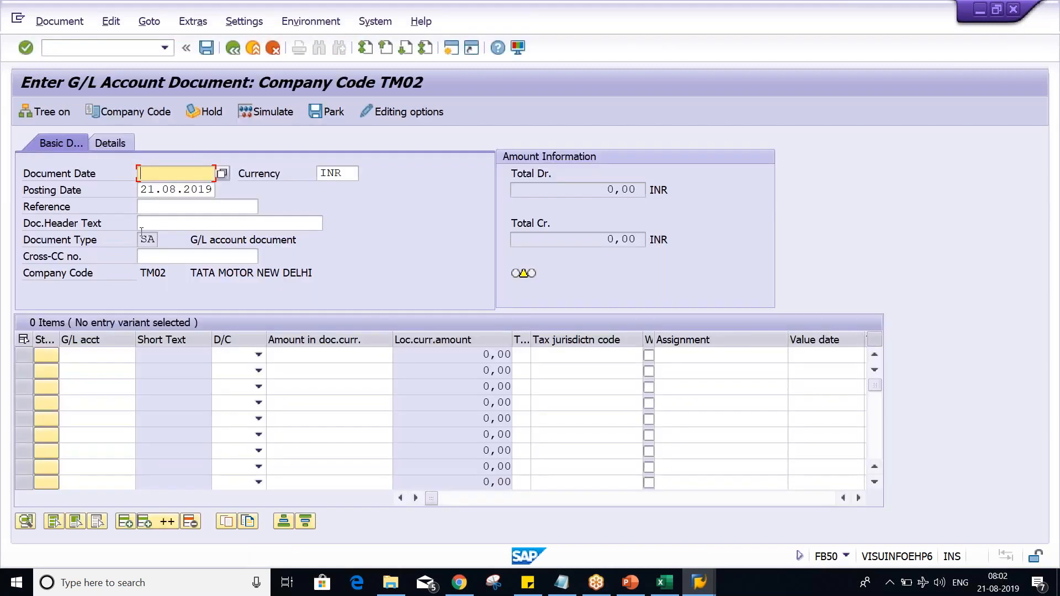
Step: Examine the FB50 document type field, and compare it in Excel with the range code and interval in B5:C5
double_click(144, 239)
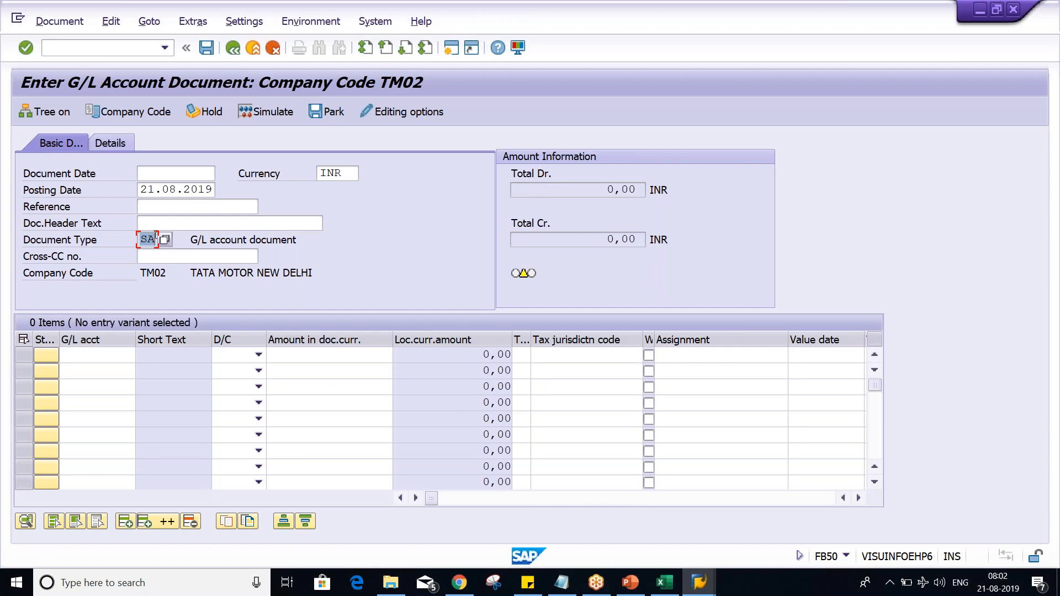
left_click(91, 49)
key("alt+Tab")
left_click(193, 216)
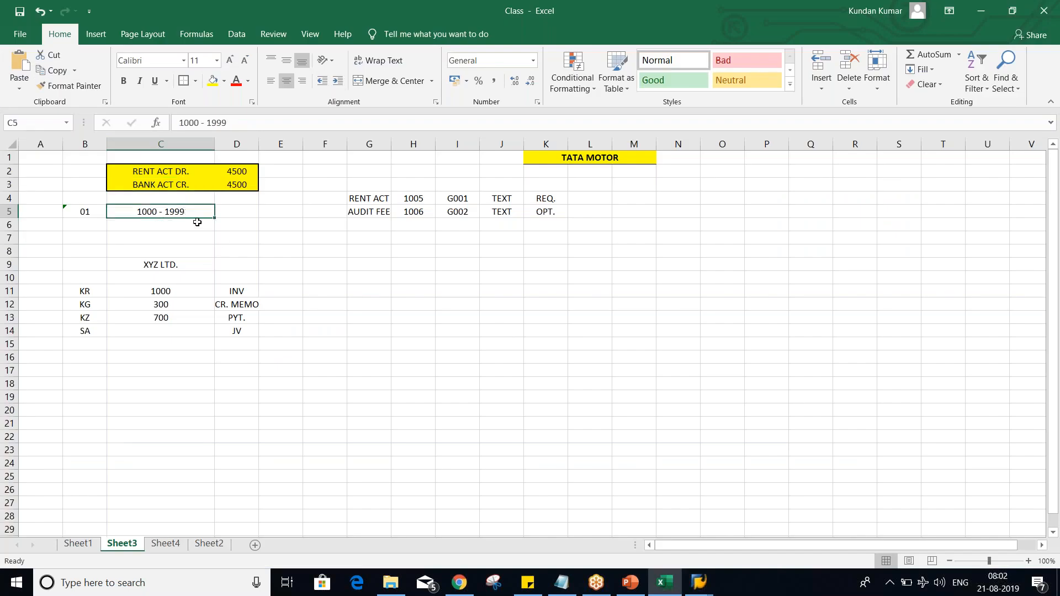
left_click(93, 210)
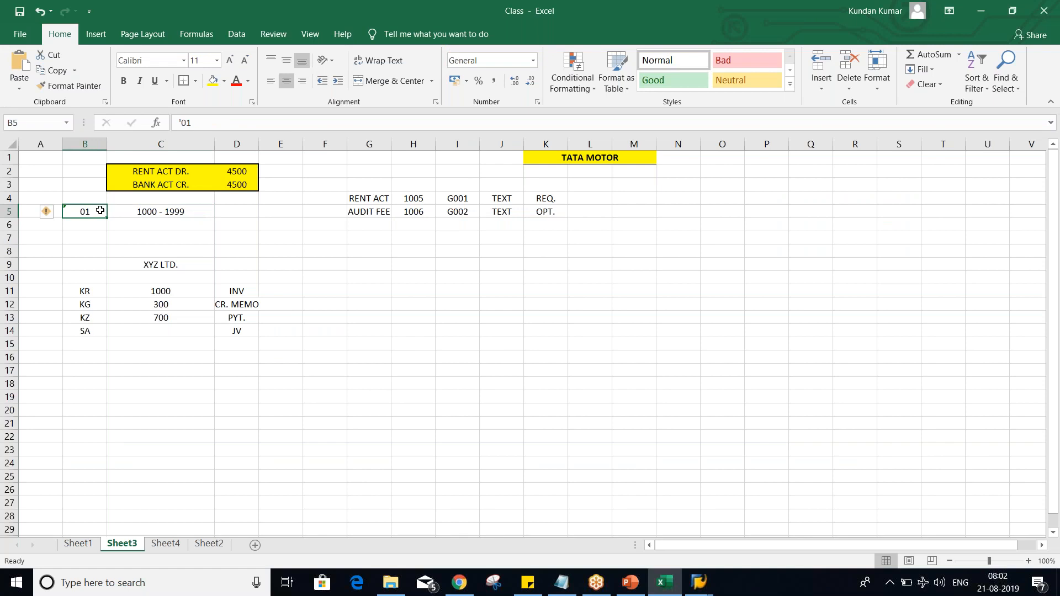
left_click(141, 213)
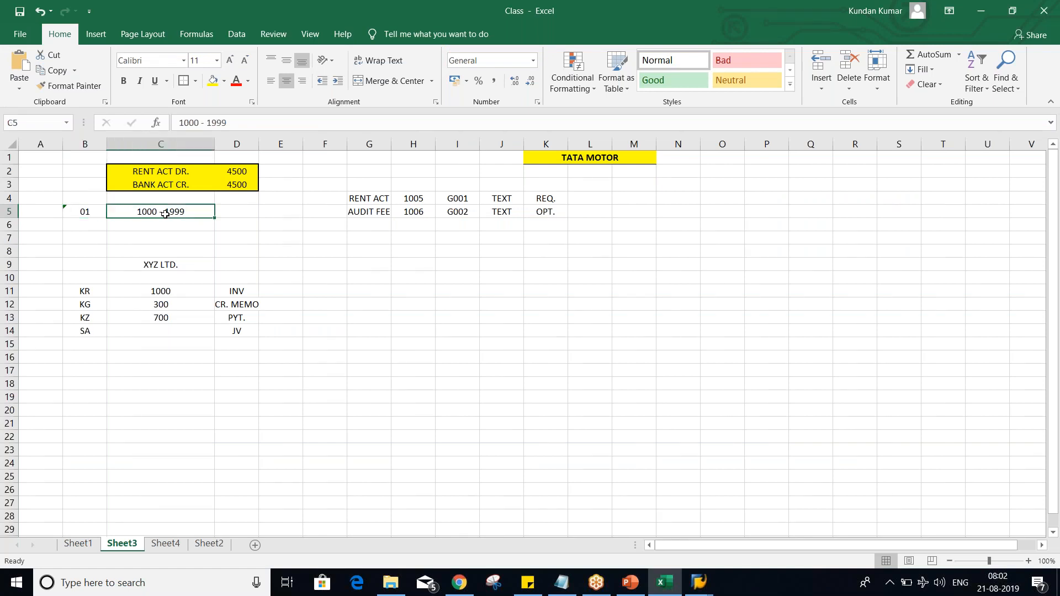
left_click(87, 210)
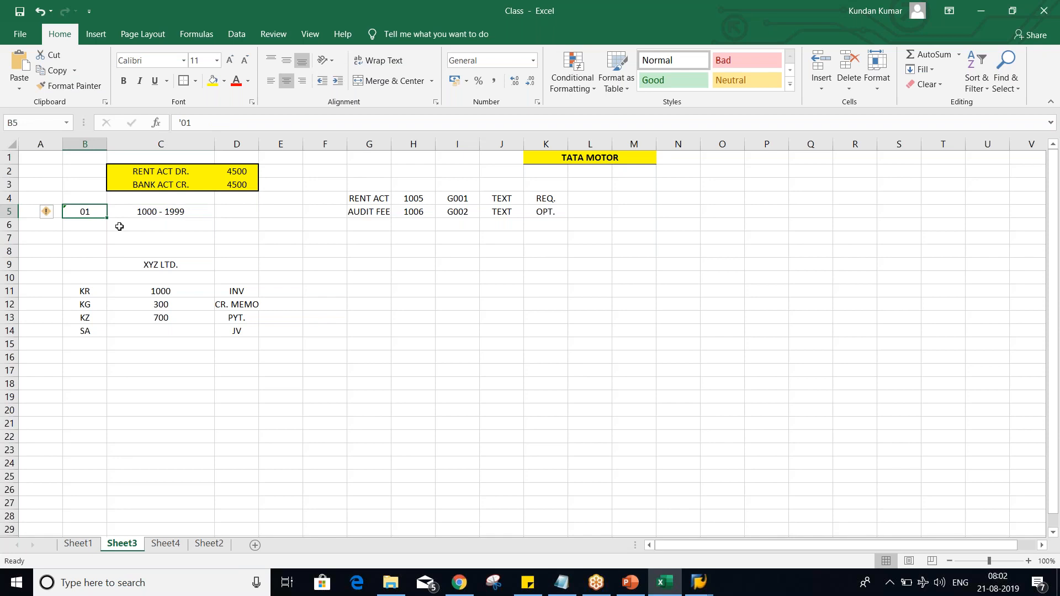
Step: Switch to SAP and open document type maintenance with transaction OBA7 in a new session
mouse_move(699, 582)
left_click(657, 502)
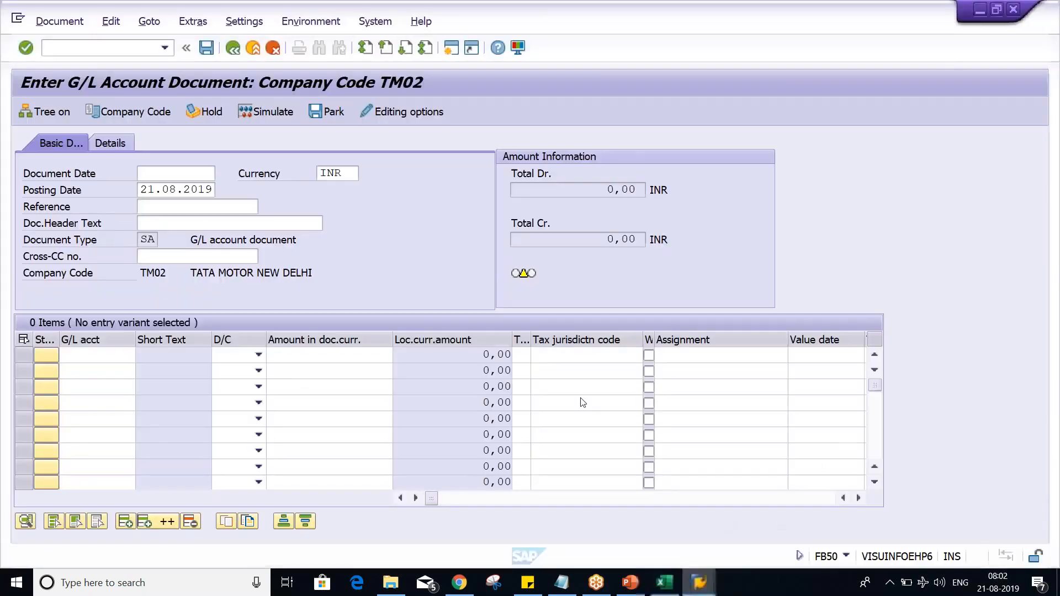
left_click(451, 48)
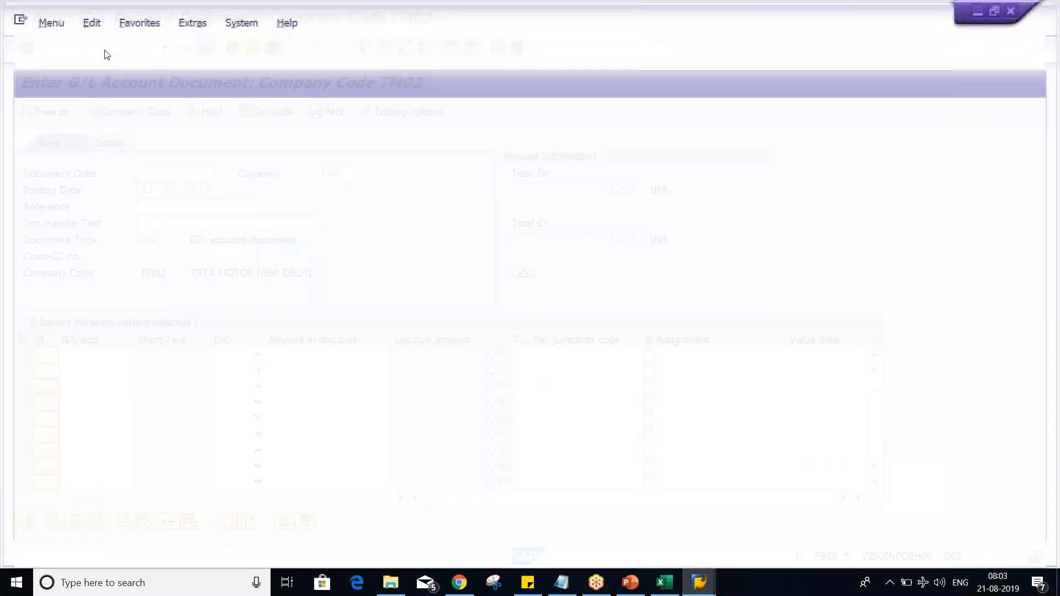
type("O")
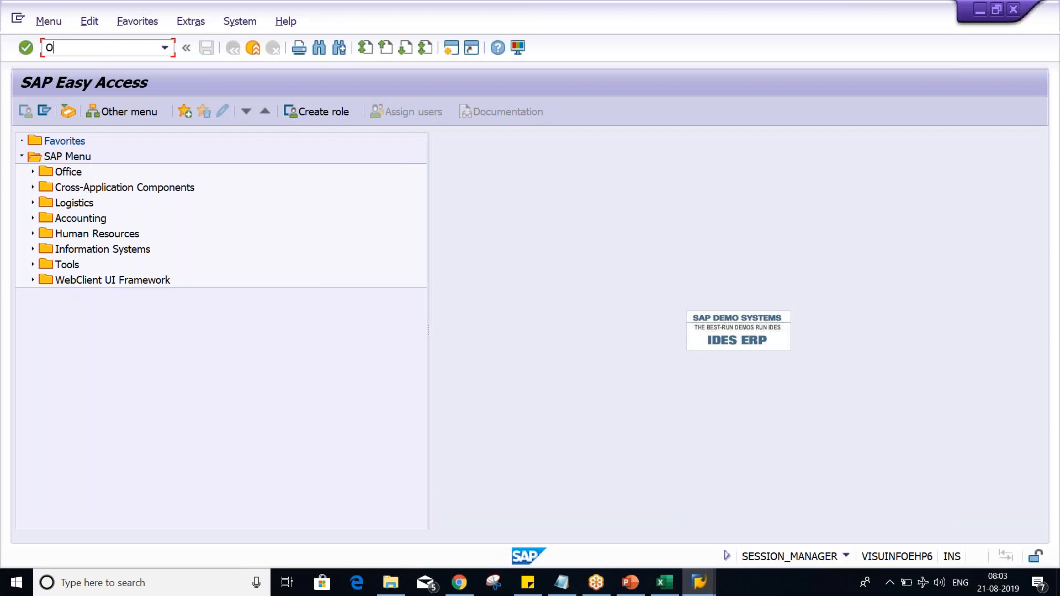
type("BA7")
key("Return")
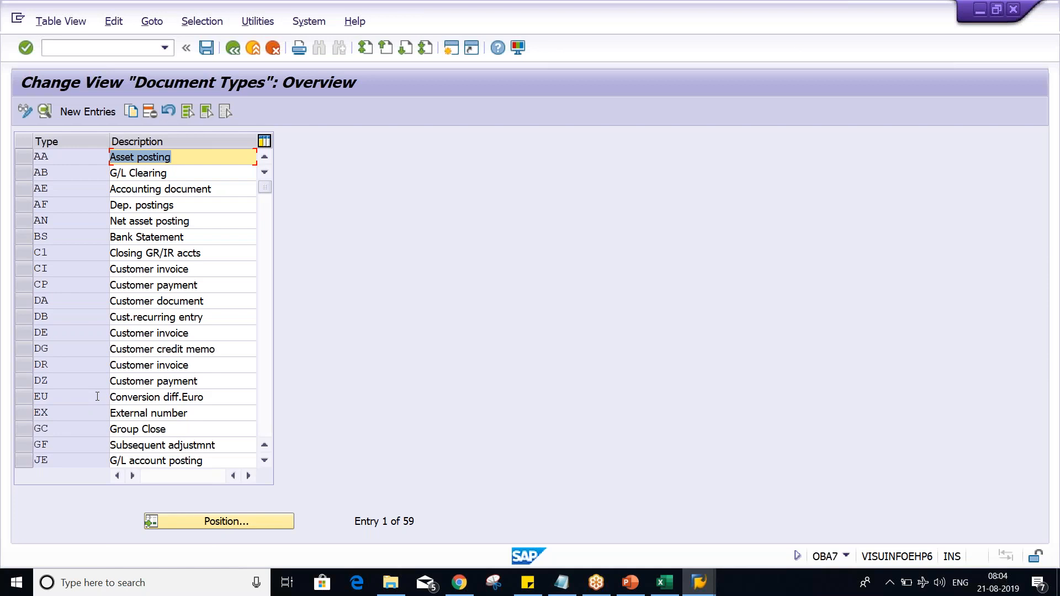
Step: Position the document types list at SA, open its details, and examine the assigned number range and the transaction code
left_click(227, 523)
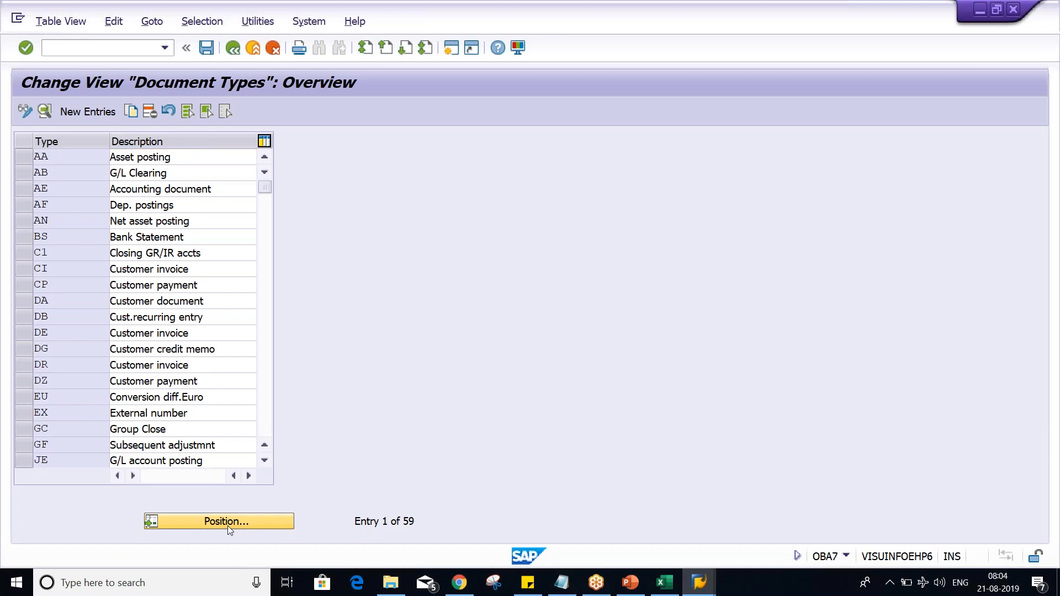
type("AA")
key("Return")
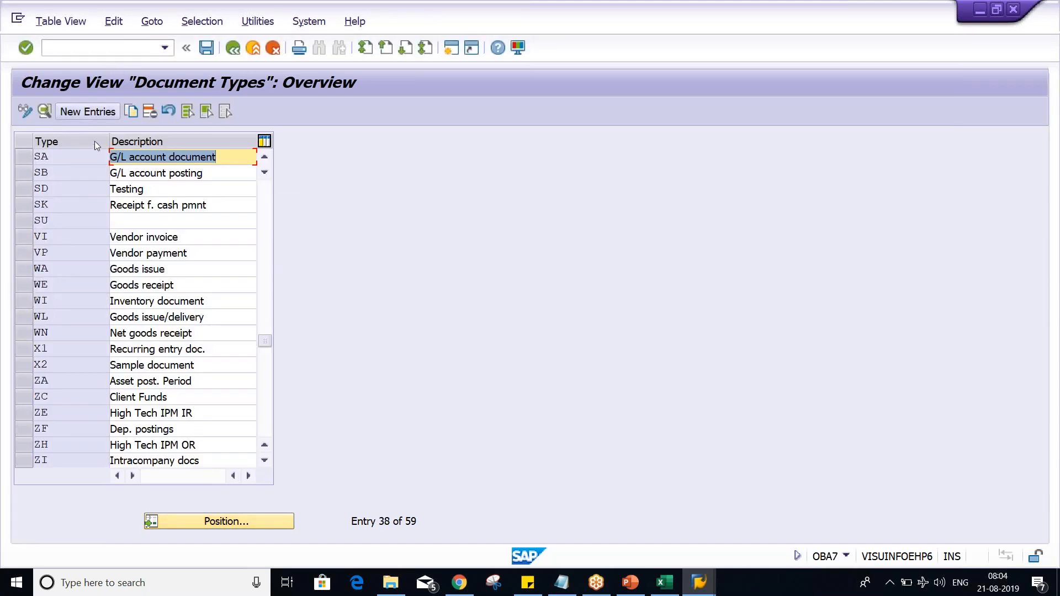
double_click(138, 159)
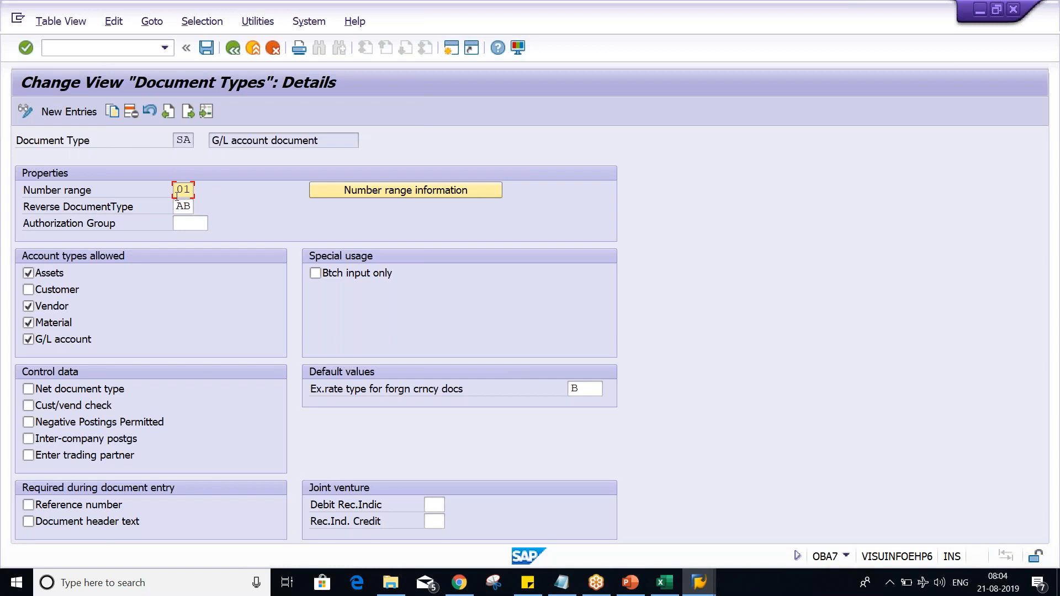
left_click_drag(177, 190, 202, 189)
left_click(847, 556)
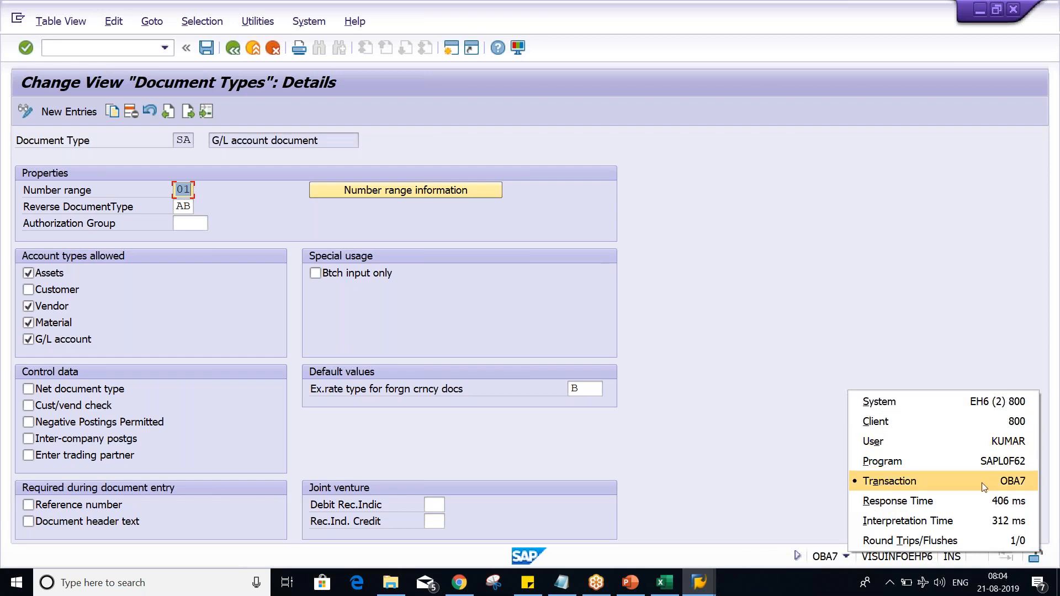
left_click(803, 527)
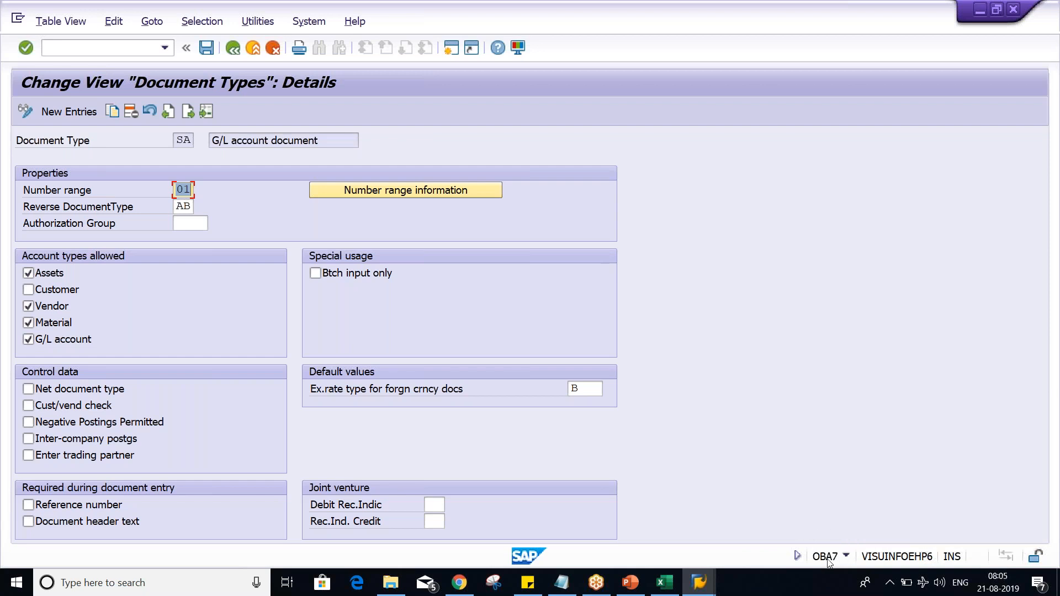
Step: Look up the accounting document number intervals of company code TM02 from the number range information, and return to document type SA
left_click(416, 193)
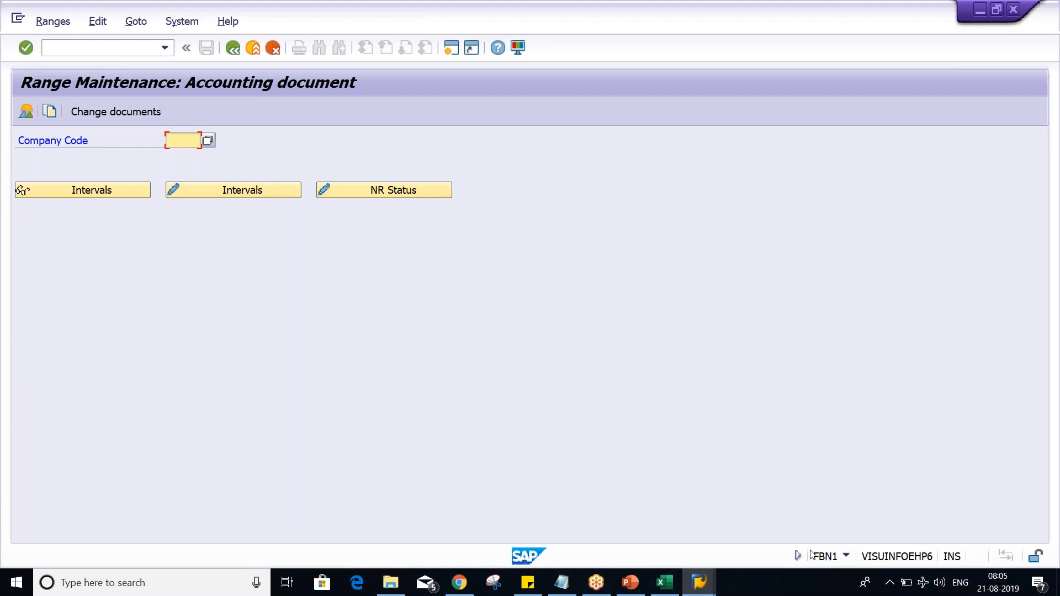
key("BackSpace")
left_click(184, 163)
left_click(202, 184)
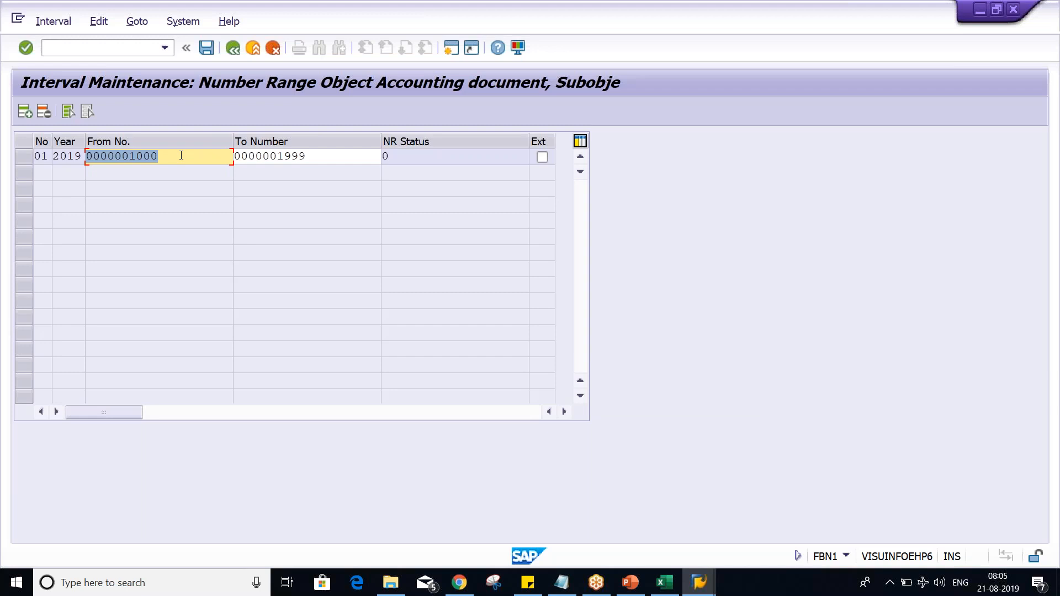
left_click(233, 48)
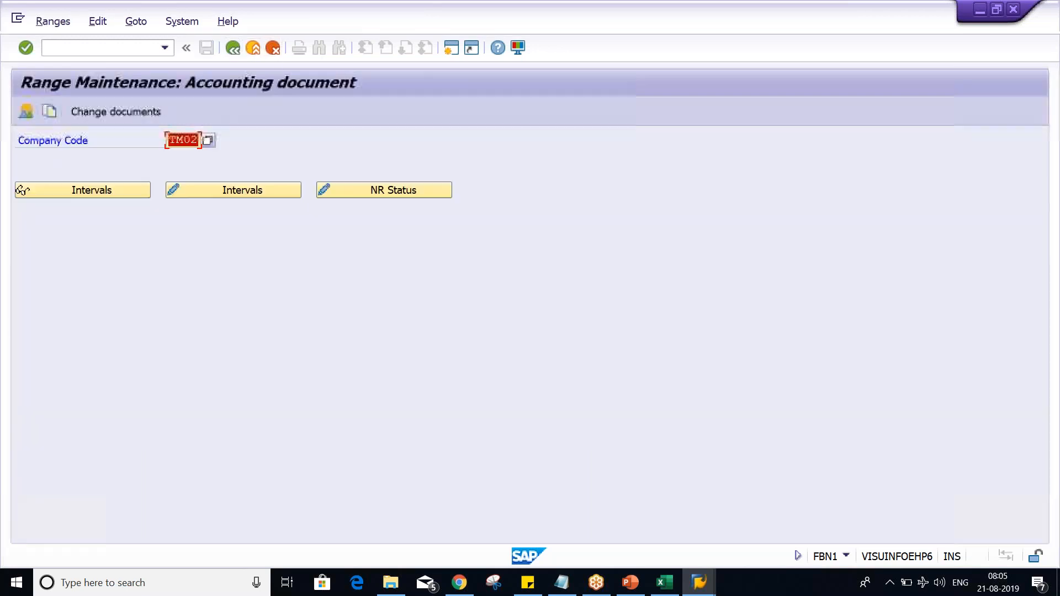
left_click(234, 48)
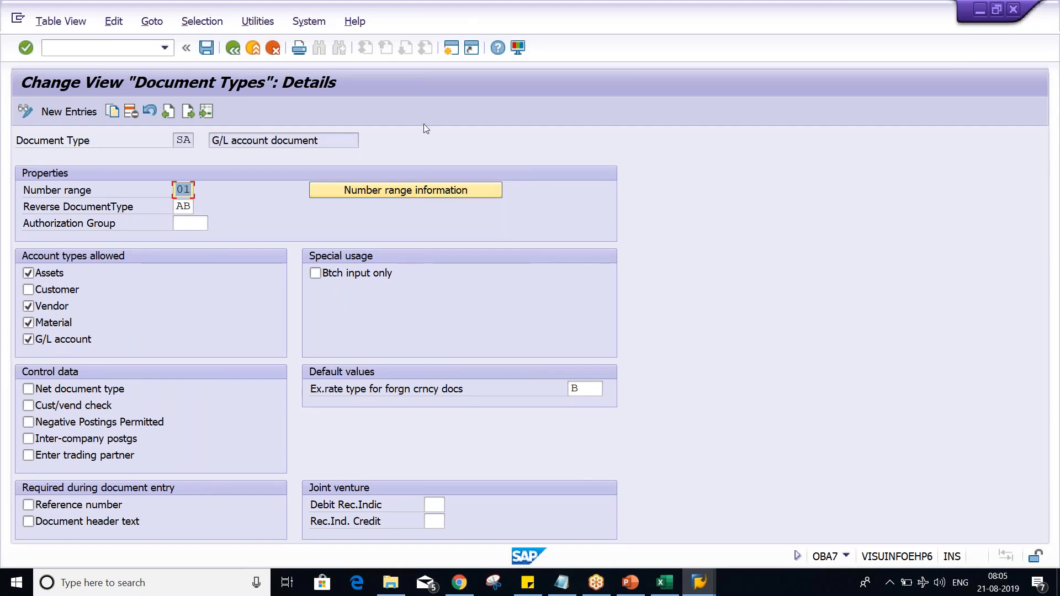
Step: Compare the range code and interval in Excel cells B5:C5 with the number range field of document type SA in SAP
key("alt+Tab")
key("alt+Tab")
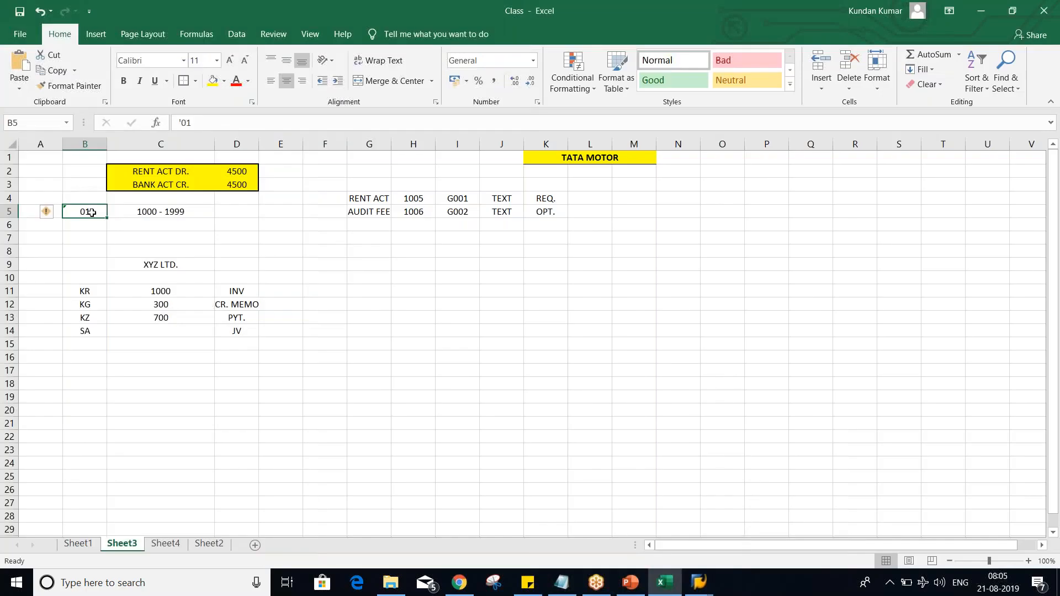
left_click(143, 214)
key("Left")
key("alt+Tab")
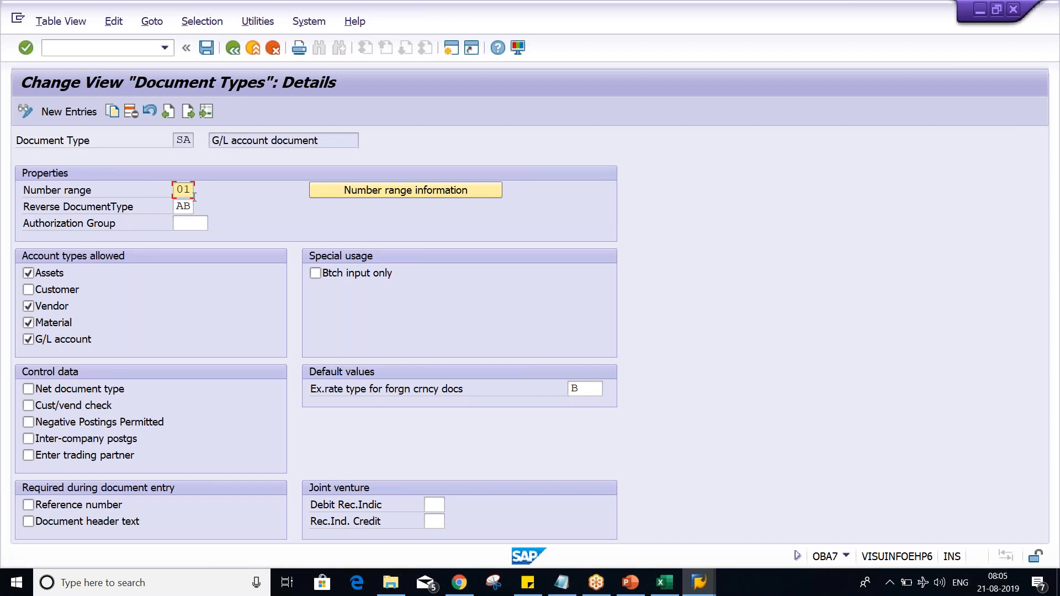
left_click(699, 583)
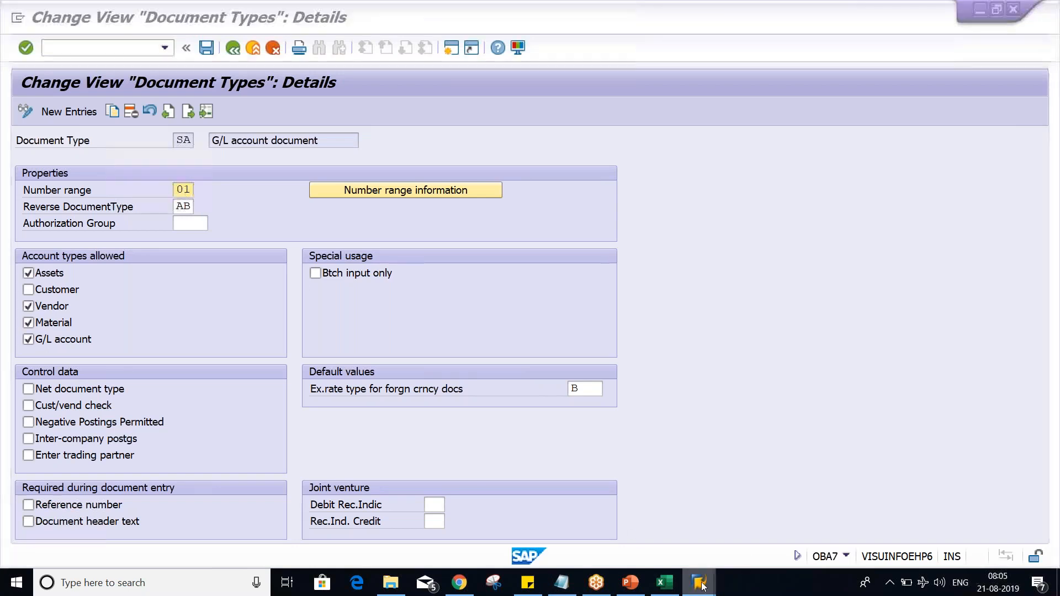
left_click(766, 521)
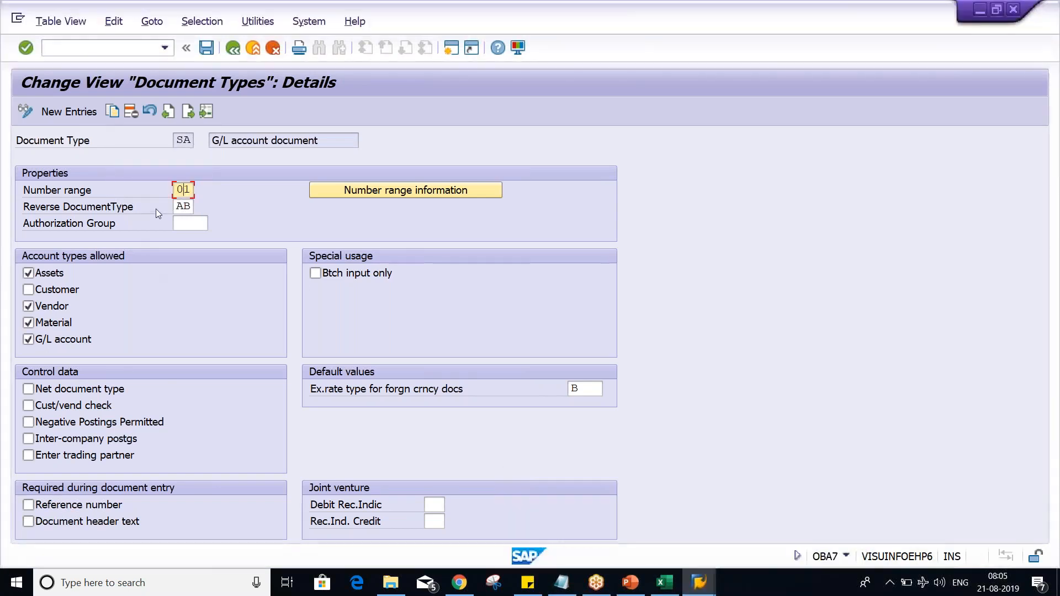
left_click_drag(176, 190, 192, 191)
Step: Examine the document type field in the FB50 session for TM02, and compare it with the interval in Excel cell C5
left_click(696, 582)
left_click(669, 555)
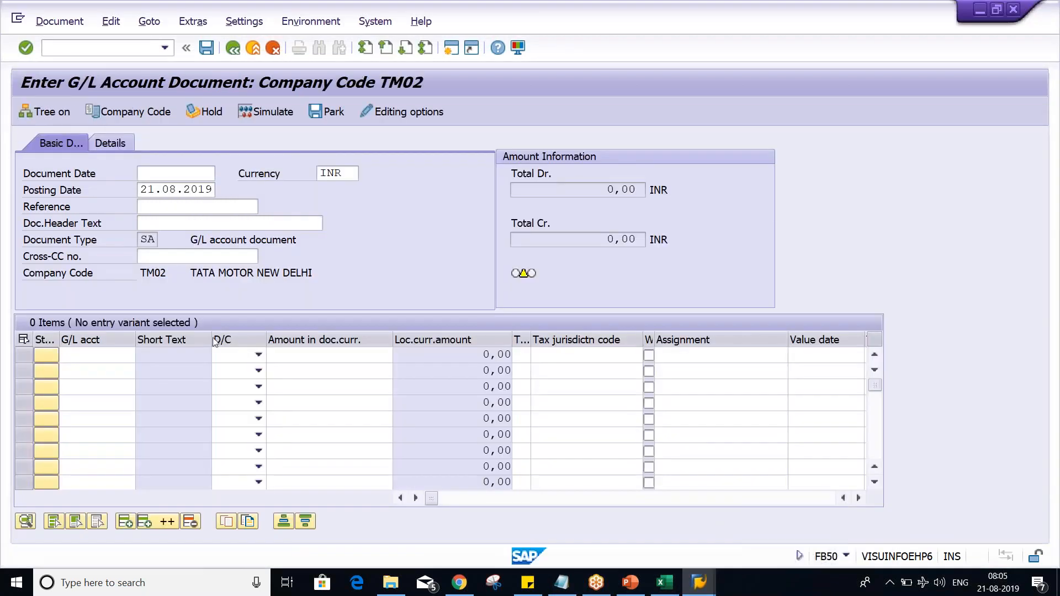
left_click(142, 238)
left_click_drag(140, 239, 157, 239)
left_click(143, 239)
left_click(665, 583)
left_click(168, 216)
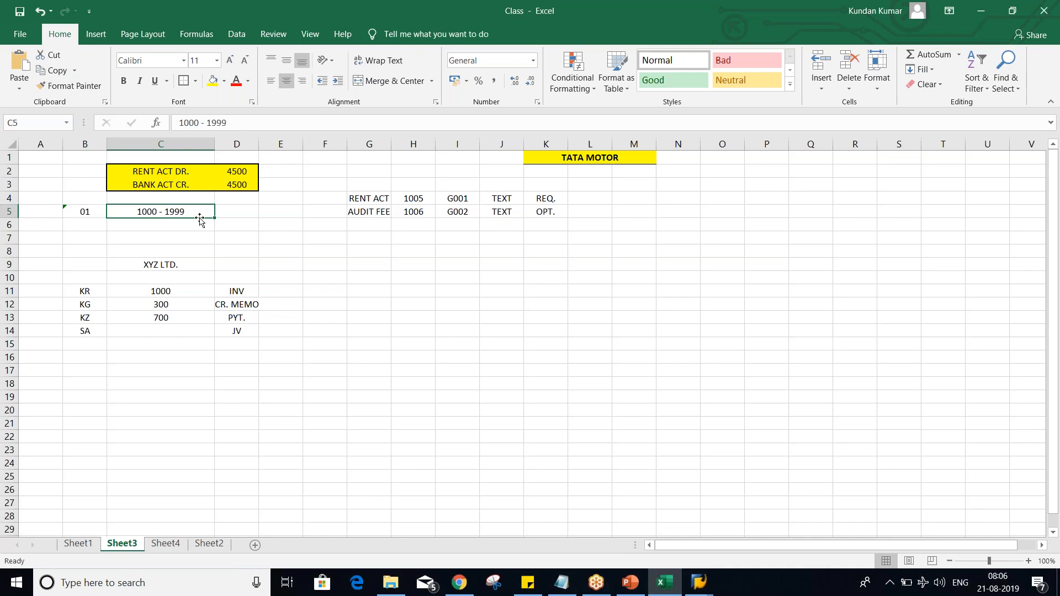
Step: Enter the document type SA in A5, beside the range code 01, and review the linked row A5:C5
left_click(37, 212)
type("SA")
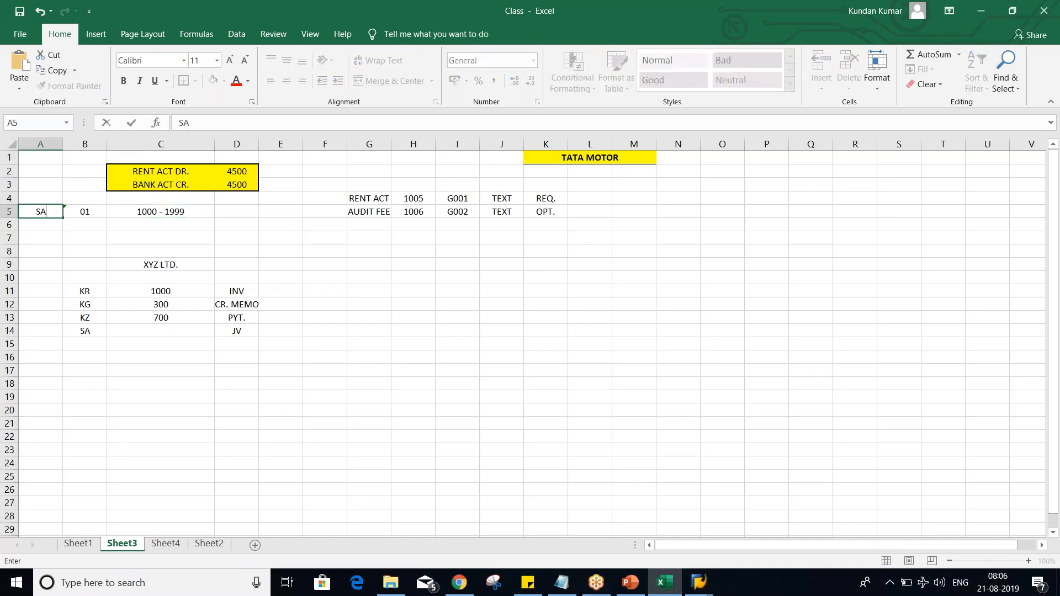
key("Return")
left_click(61, 208)
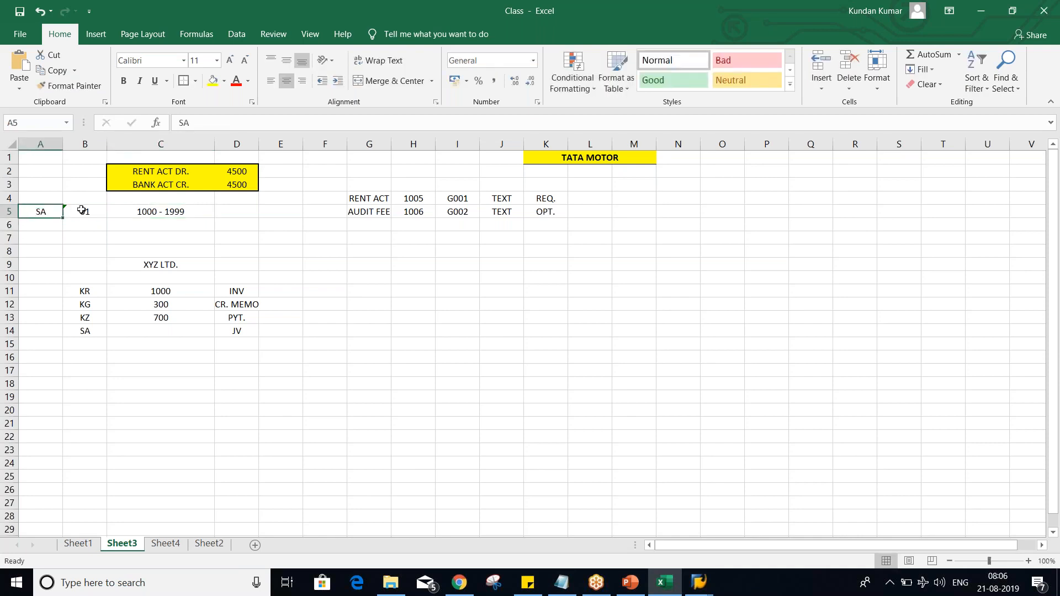
left_click(83, 211)
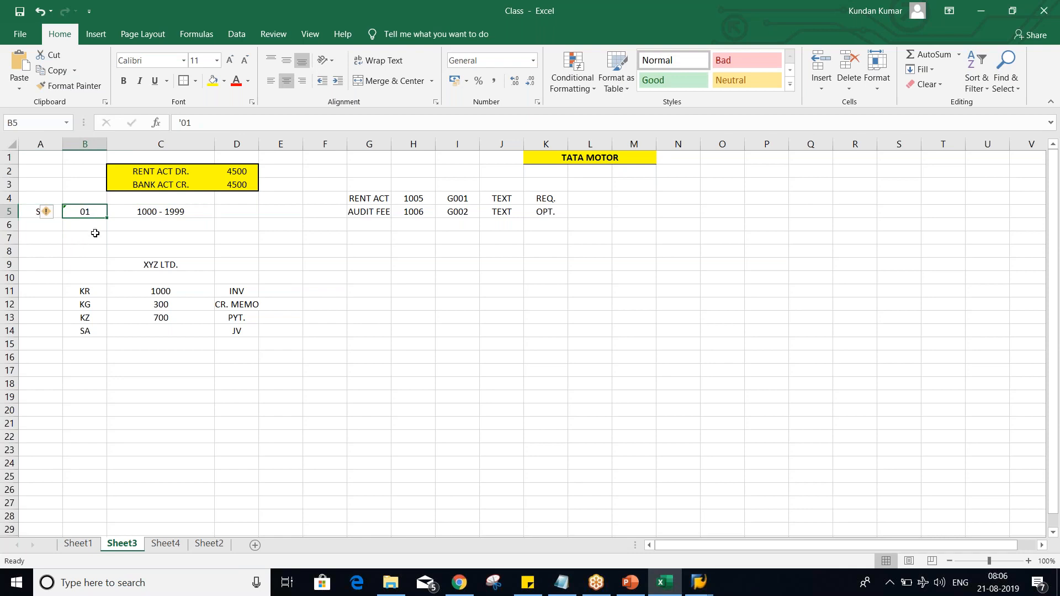
left_click(129, 214)
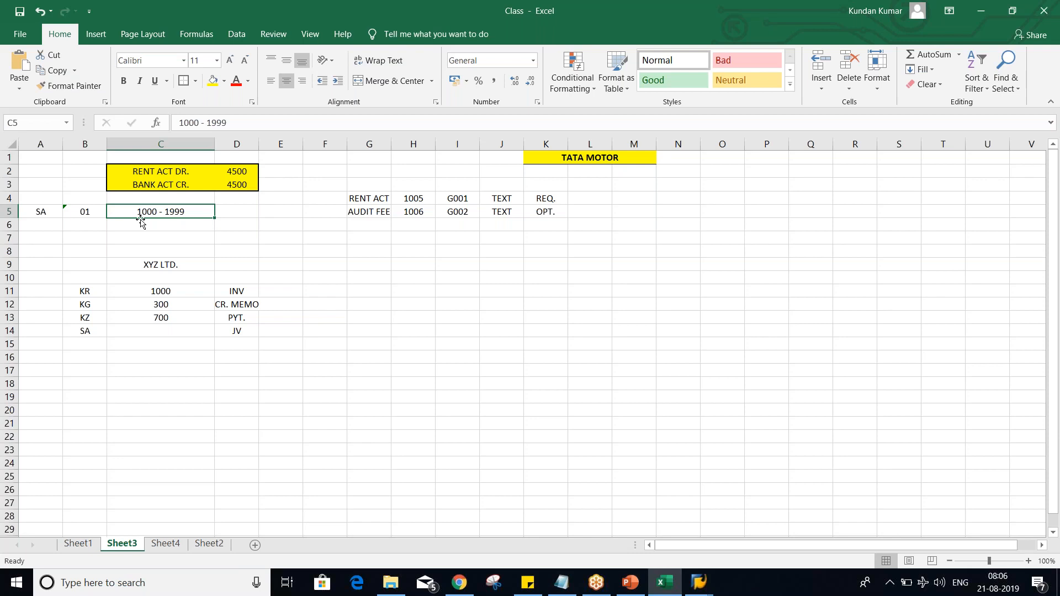
Step: Review the Document Type - OBA7 slide in PowerPoint, and look at the Reference and Doc.Header Text fields in FB50
key("alt+Tab")
key("alt+Tab")
key("alt+Tab")
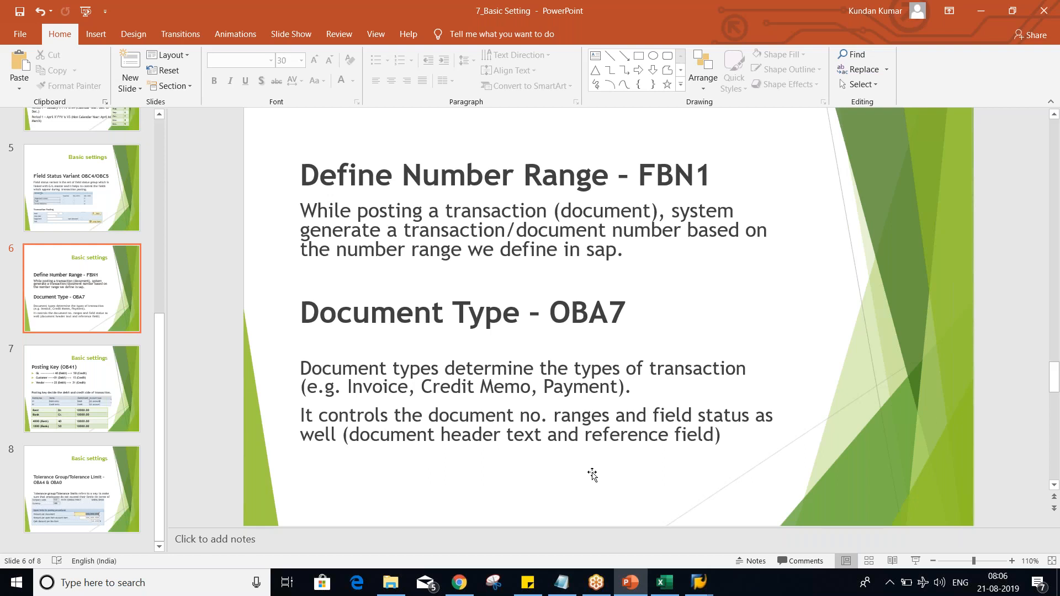
key("alt+Tab")
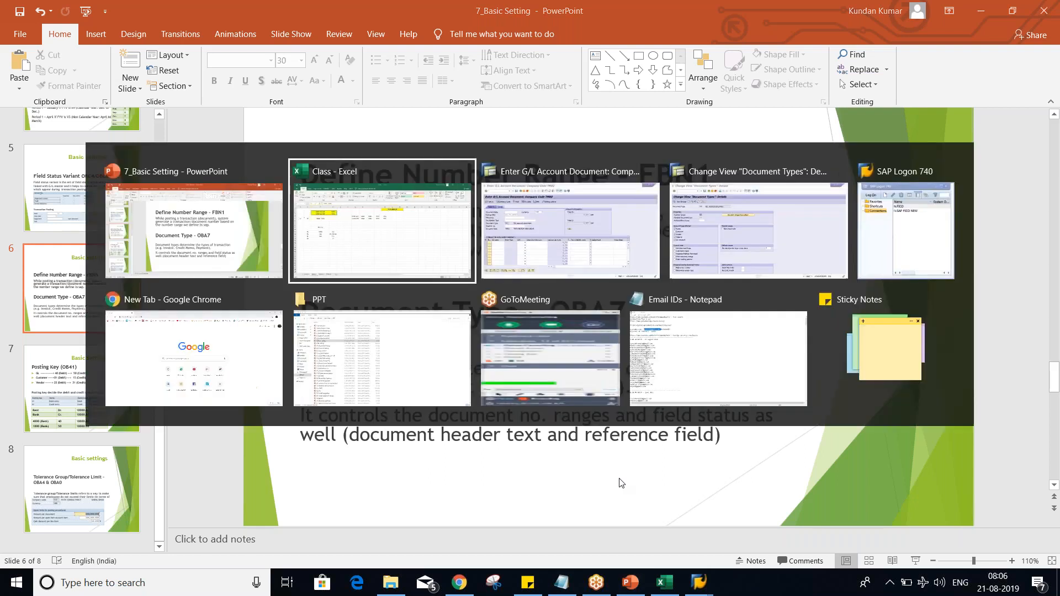
left_click(185, 203)
left_click(177, 223)
left_click(172, 200)
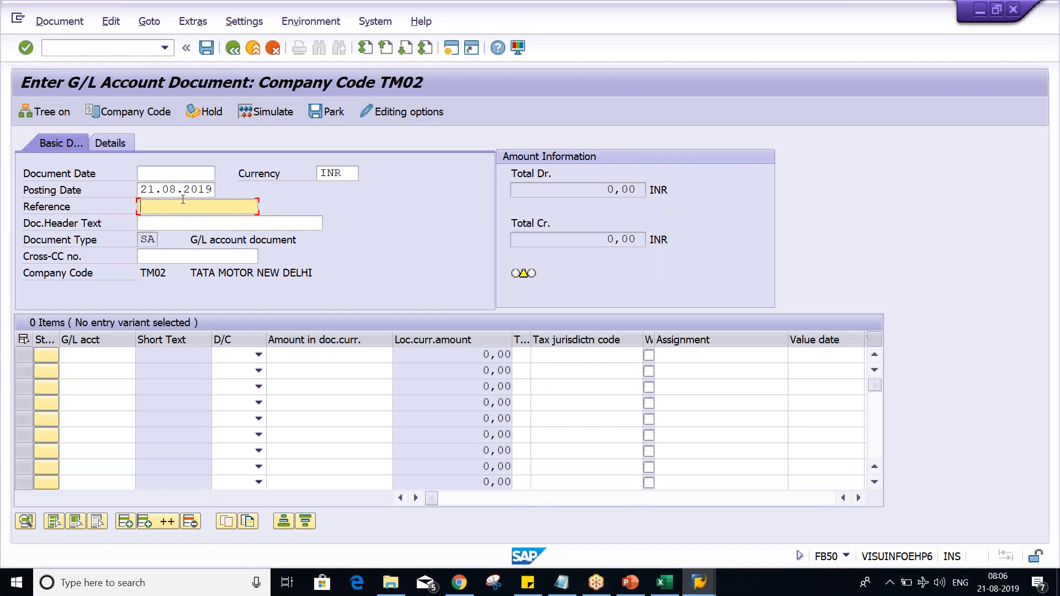
Step: In the SA document type details, make Reference number and Document header text required during document entry
left_click(698, 583)
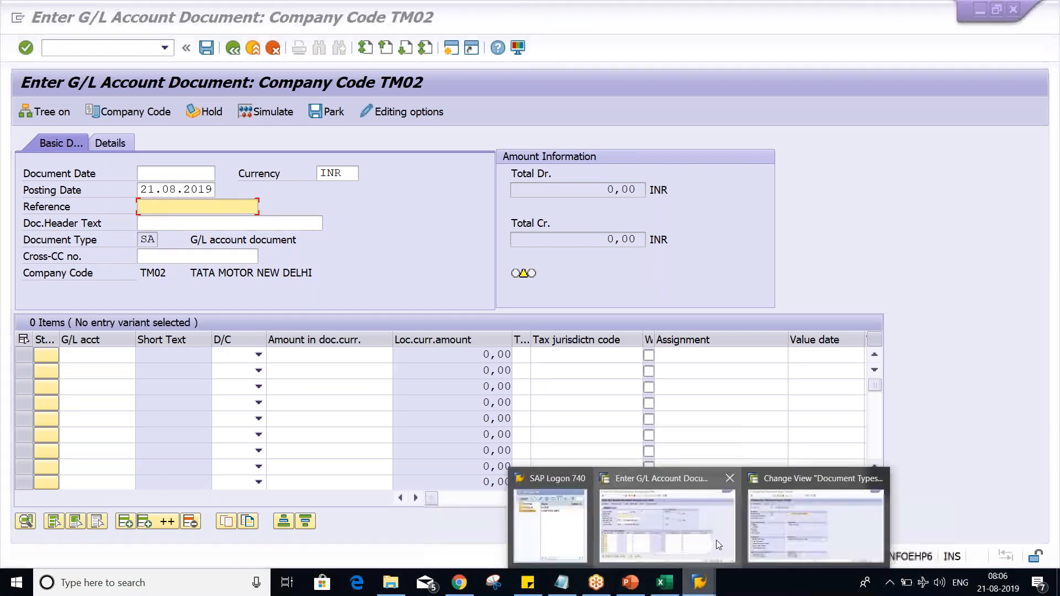
left_click(769, 528)
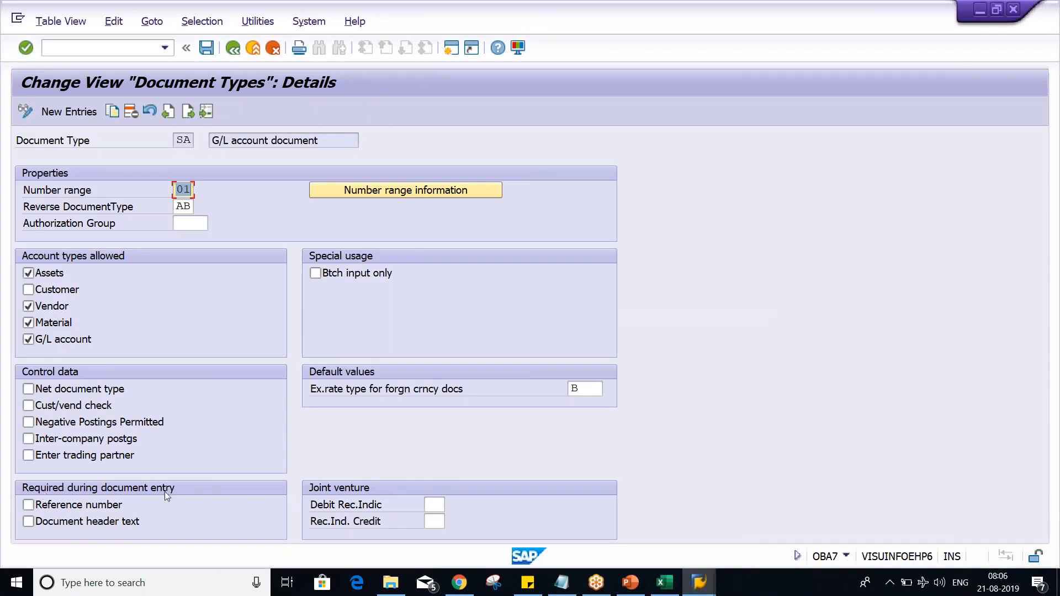
key("ctrl+2")
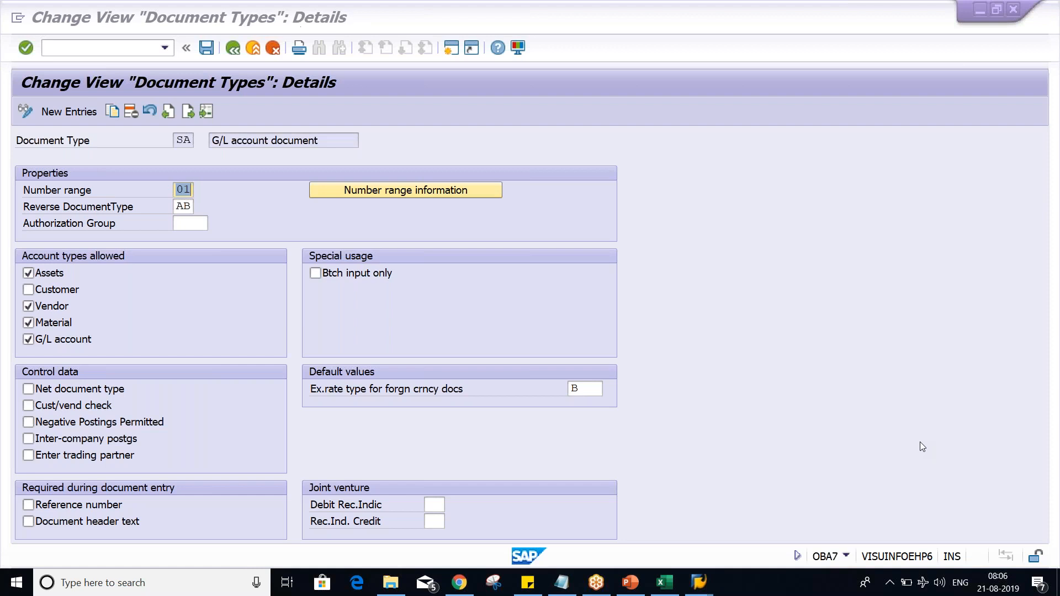
mouse_move(18, 481)
left_mouse_down()
mouse_move(21, 539)
mouse_move(211, 535)
mouse_move(215, 469)
mouse_move(18, 480)
left_mouse_up()
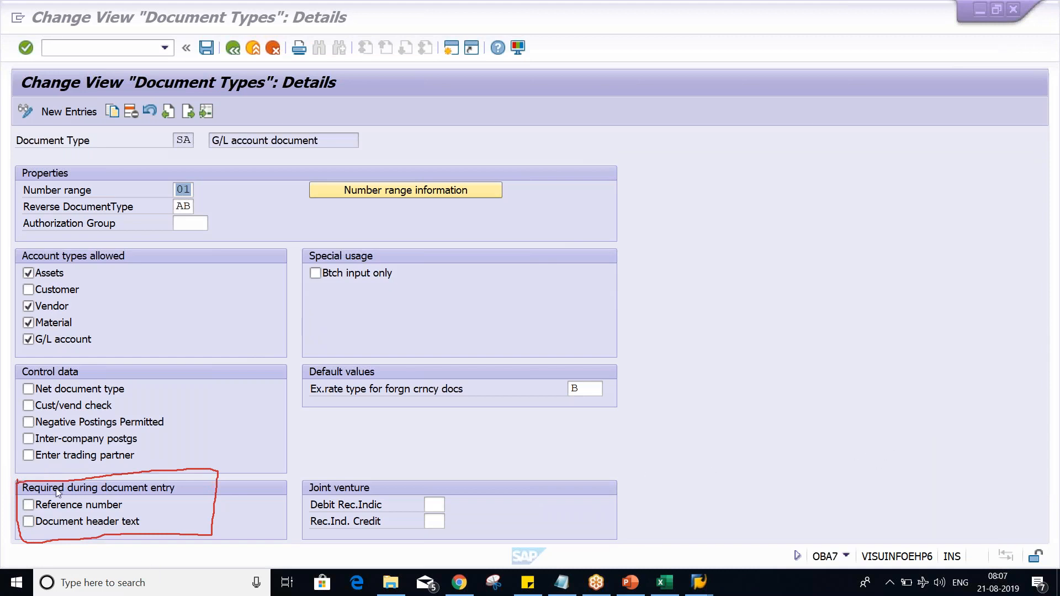
left_click(44, 508)
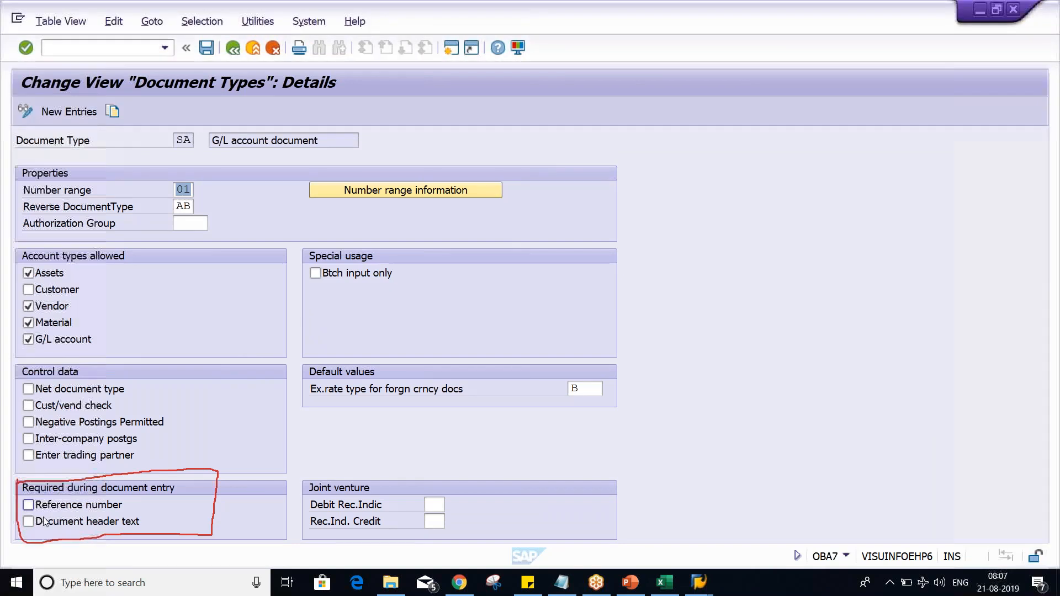
left_click(44, 521)
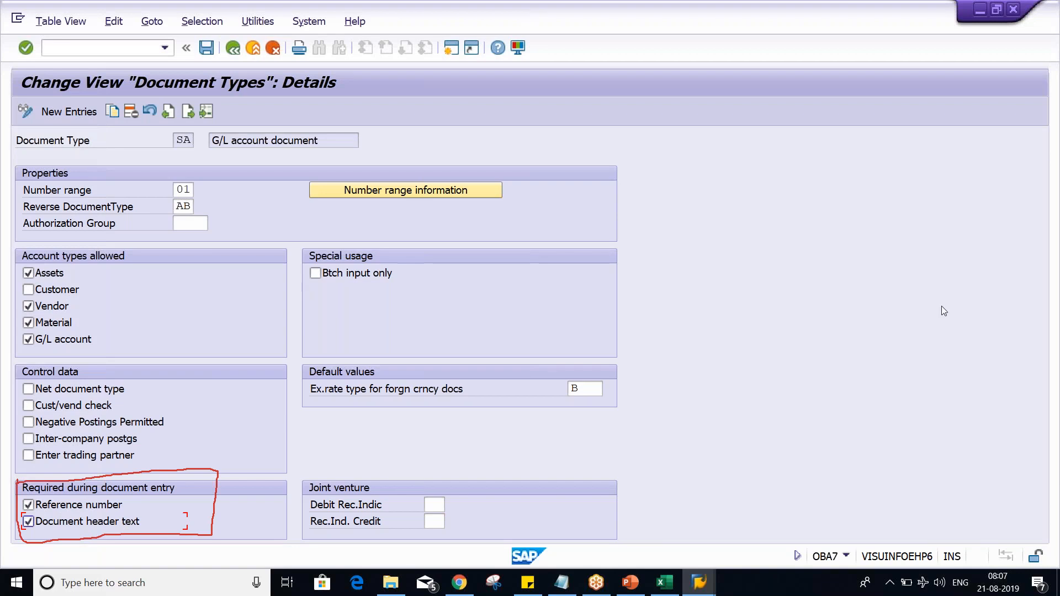
left_click(1018, 440)
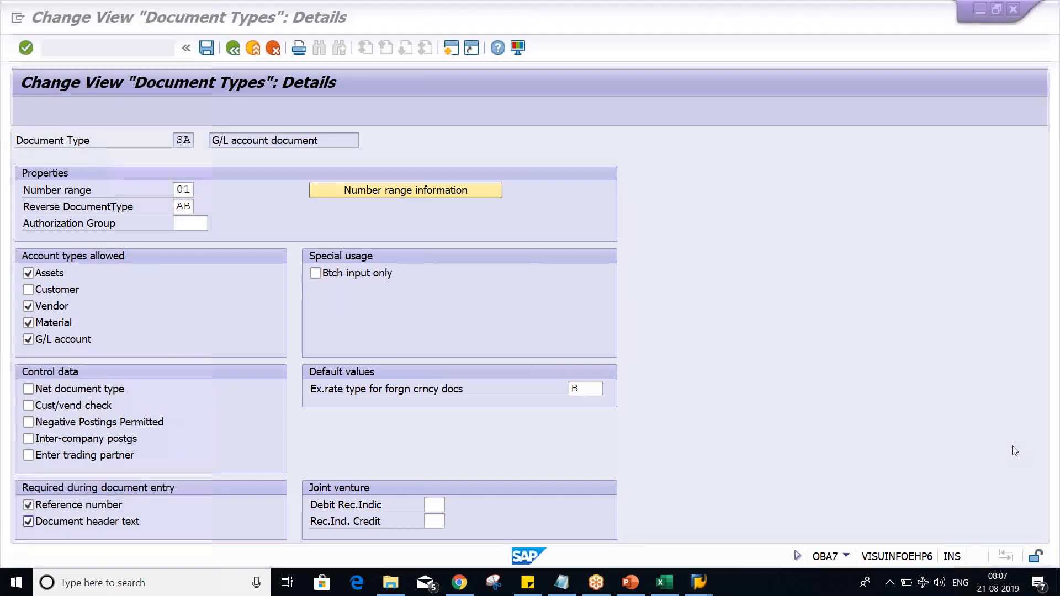
Step: Examine the Doc.Header Text field in FB50 and return to the SA document type details
key("alt+Tab")
left_click(146, 221)
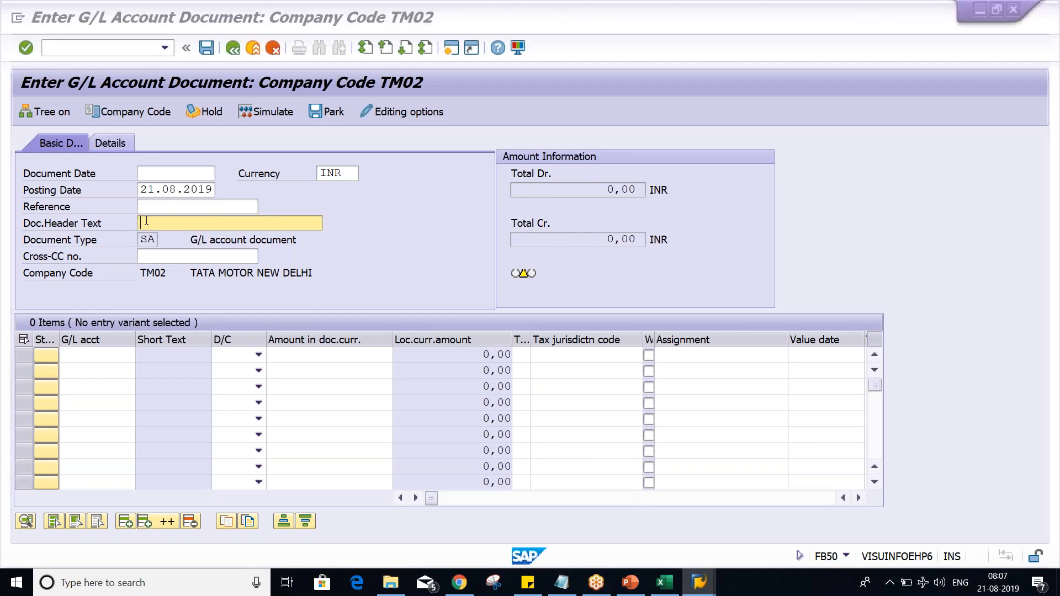
key("alt+Tab")
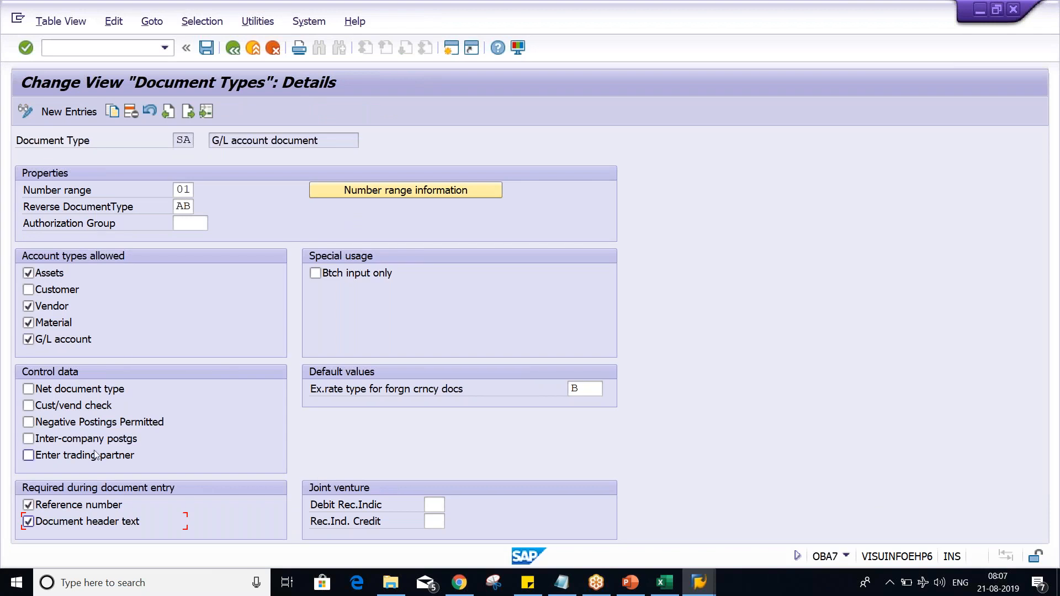
Step: Clear the Reference number and Document header text requirements, save under the TATA MOTOR customizing request, and switch to PowerPoint
left_click(86, 505)
left_click(86, 521)
key("ctrl+s")
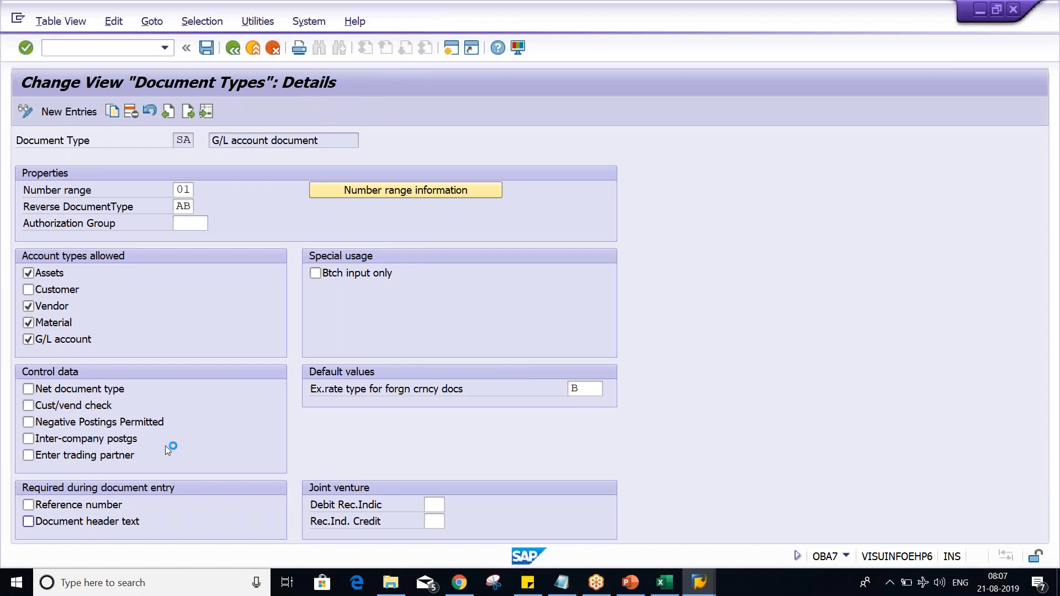
left_click(331, 282)
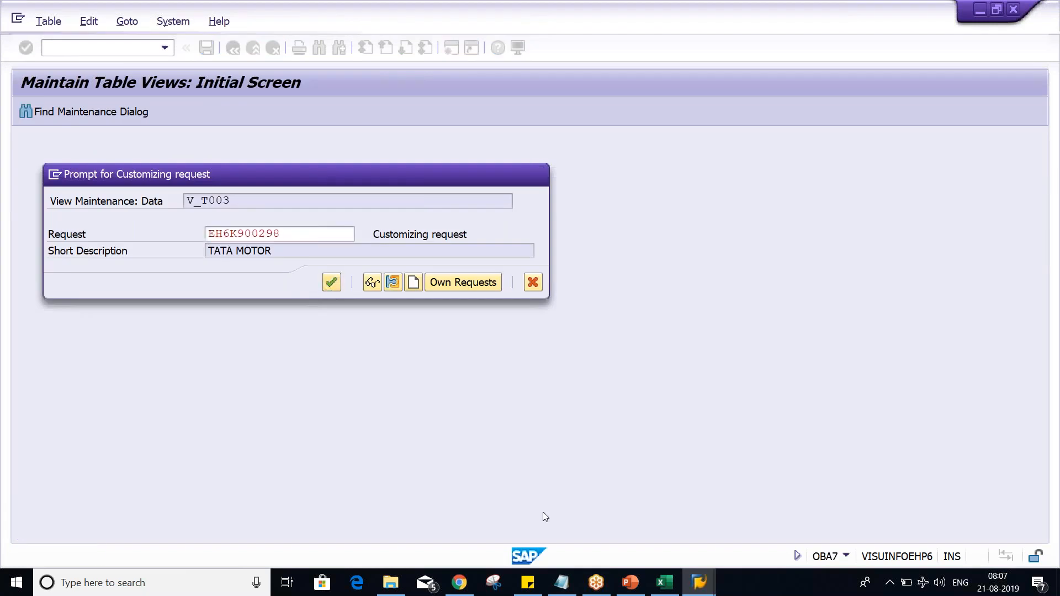
left_click(633, 587)
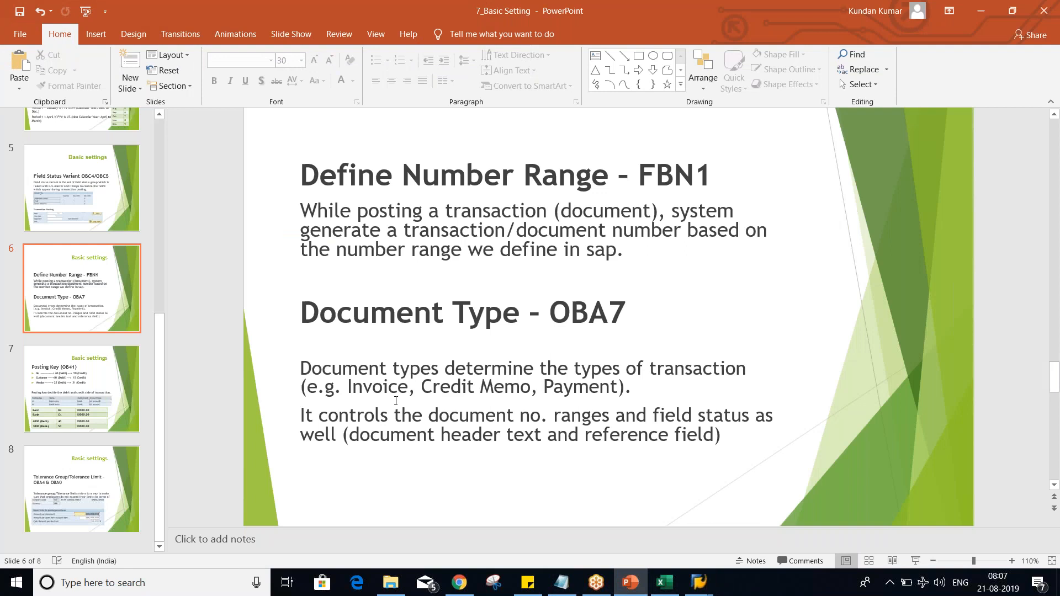